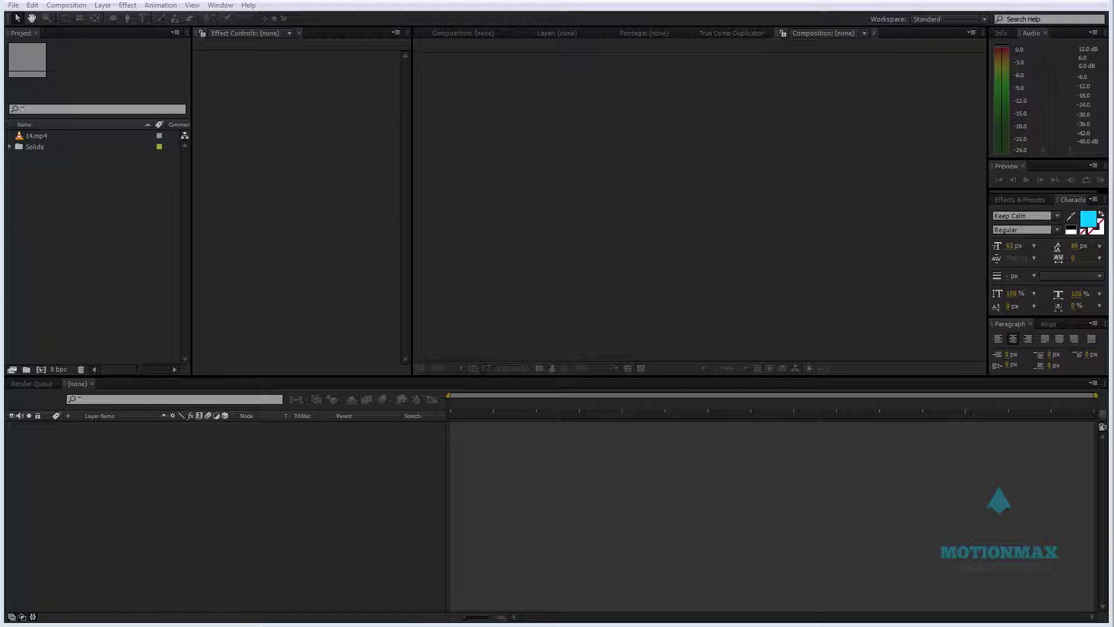
Switch to the browser and look through the MotionMAX portfolio items on VideoHive.
click(410, 621)
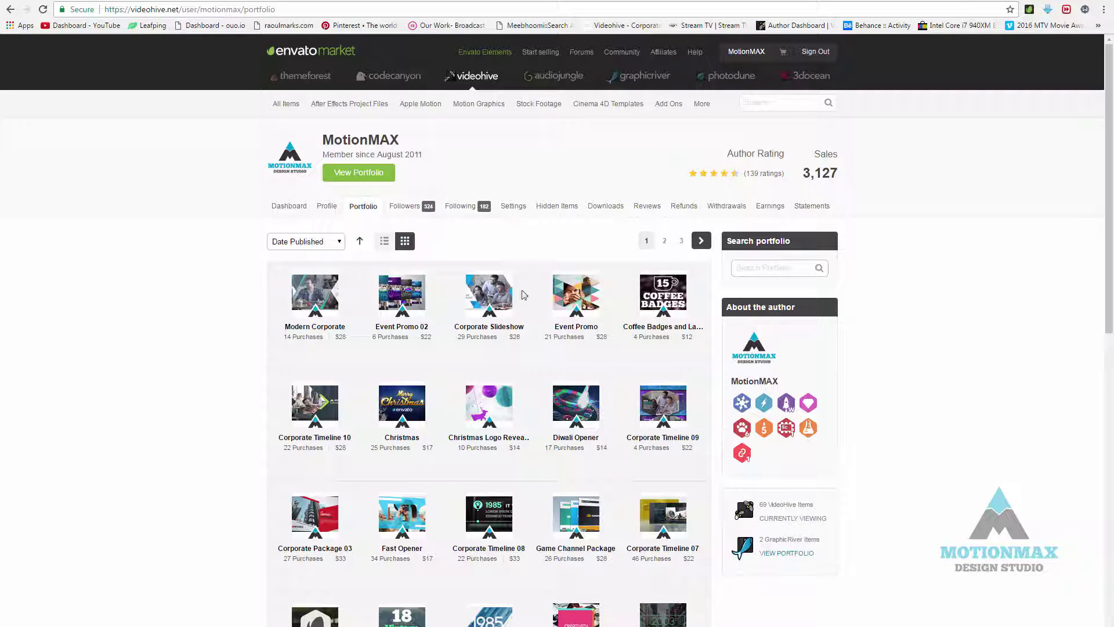
scroll(523, 296, down, 2)
mouse_move(508, 306)
scroll(858, 321, down, 5)
scroll(834, 261, up, 2)
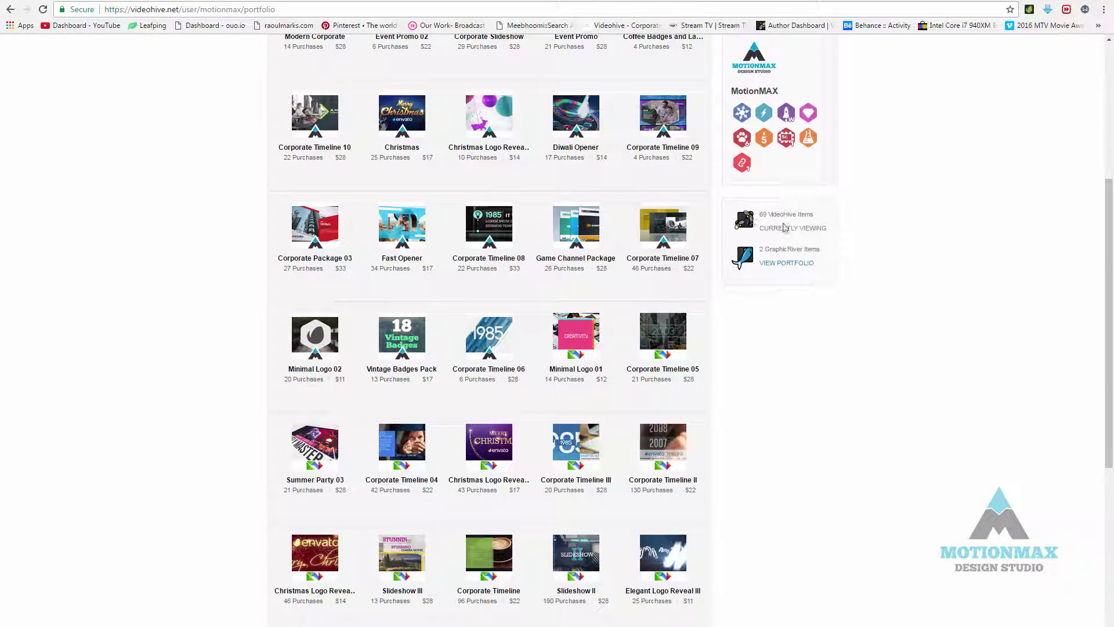
scroll(586, 348, down, 3)
scroll(811, 370, up, 8)
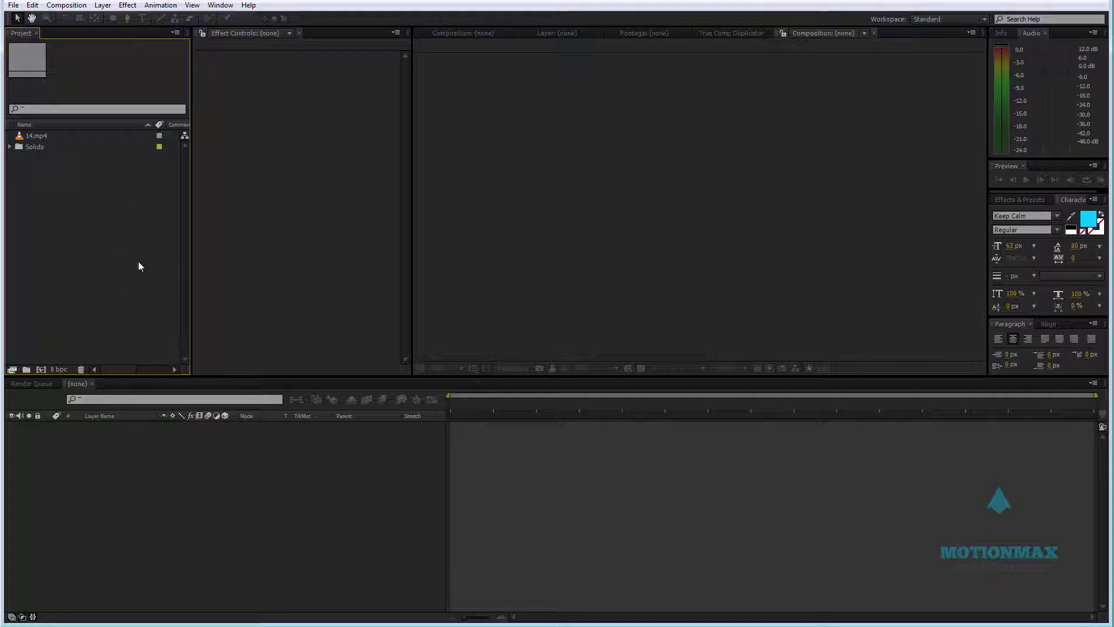
Create a new composition named tutorial with the HDV/HDTV 720 29.97 preset.
click(42, 370)
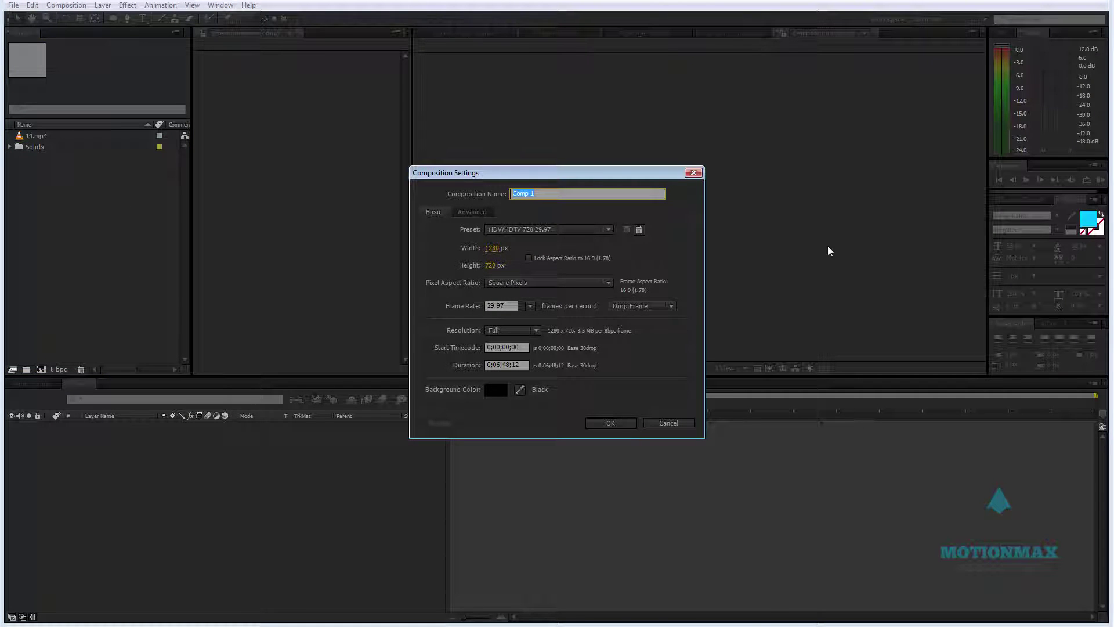
text(tutorial)
key(Return)
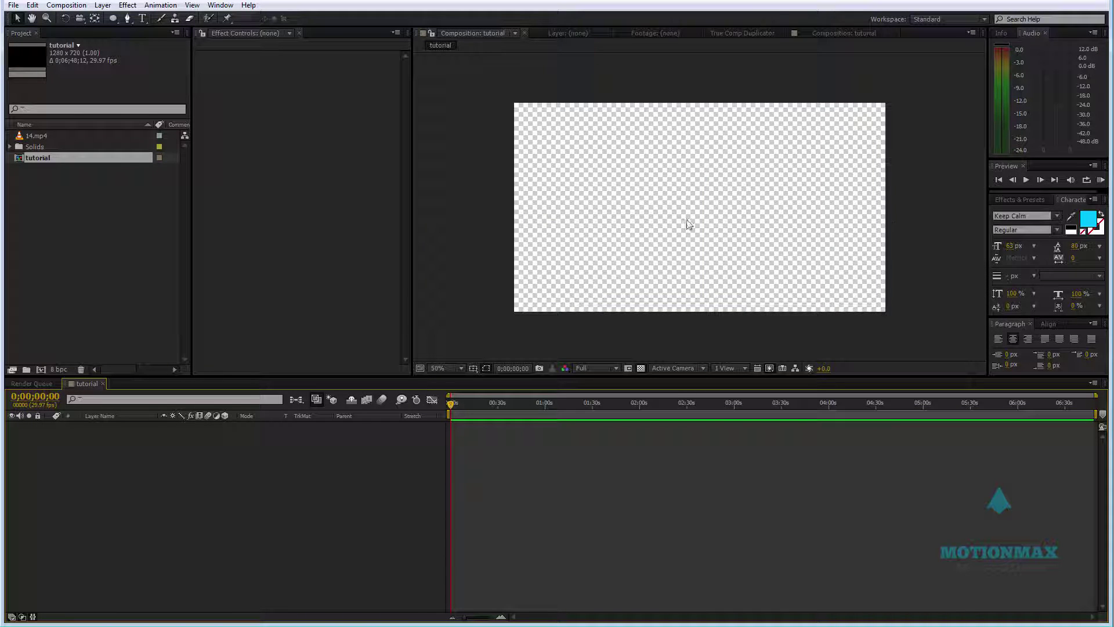
Add the 14.mp4 clip to the tutorial composition and scale it to 68%.
drag(48, 139, 102, 514)
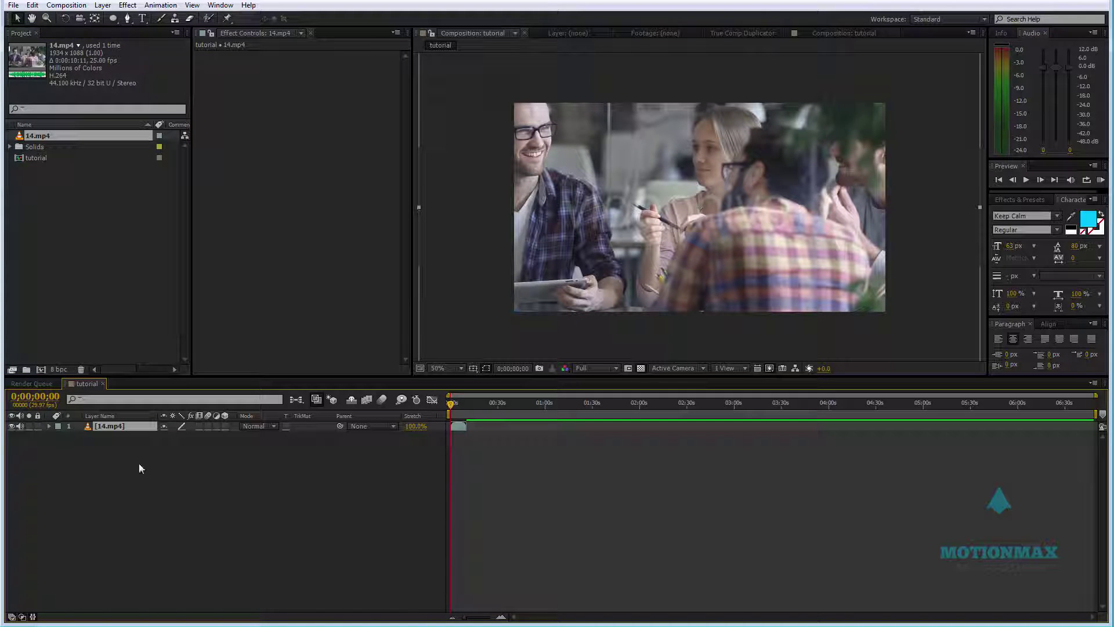
click(49, 426)
click(59, 446)
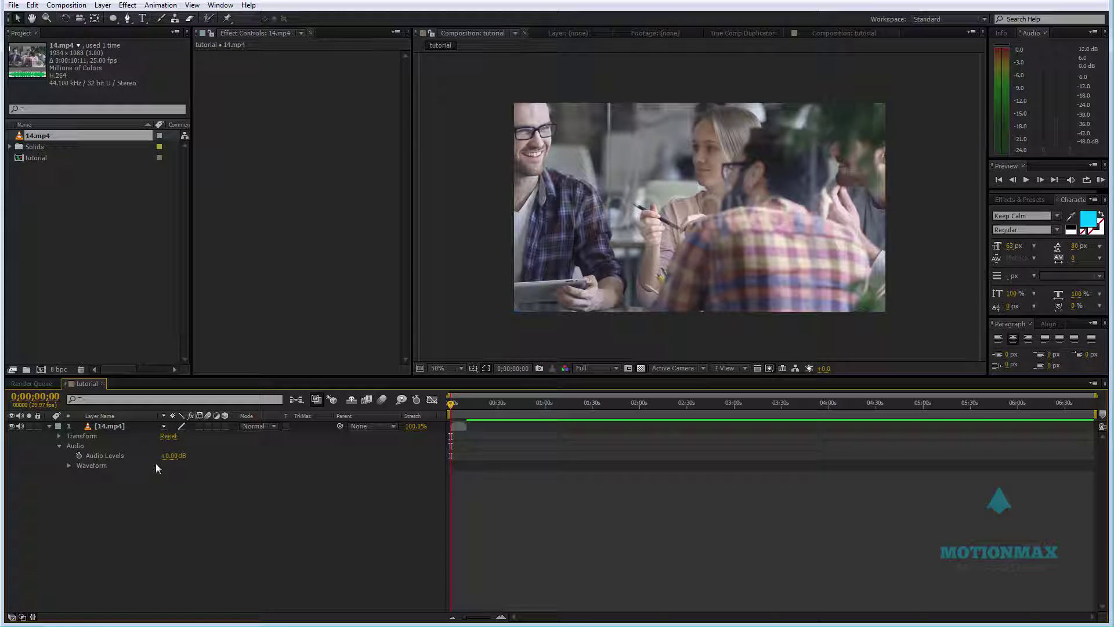
click(59, 436)
mouse_move(199, 468)
mouse_down()
mouse_move(185, 468)
mouse_move(198, 468)
mouse_up()
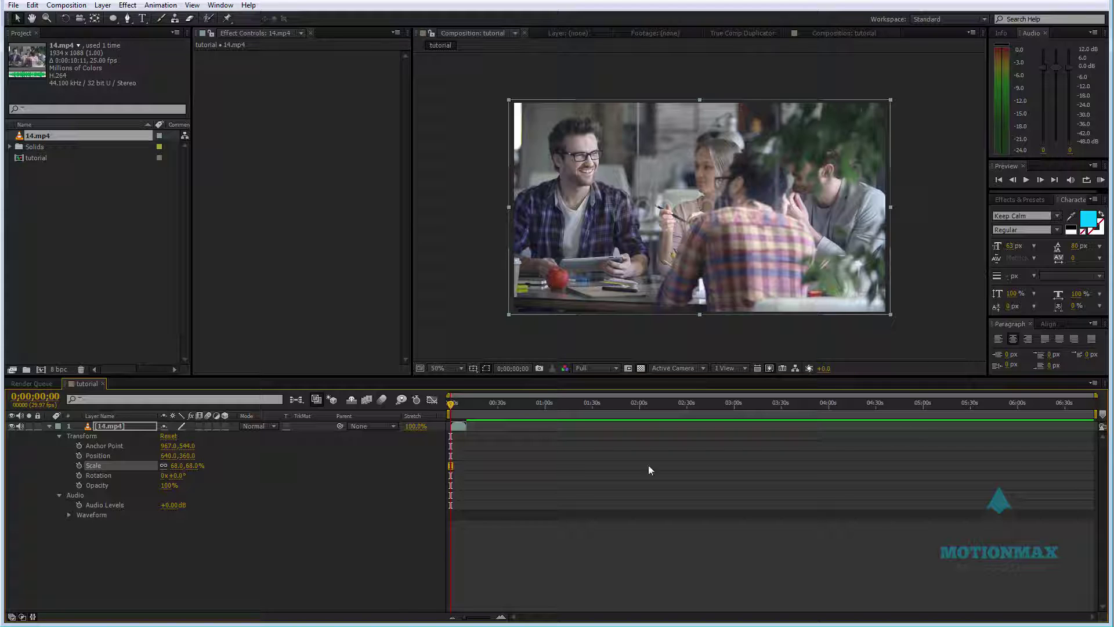
click(49, 426)
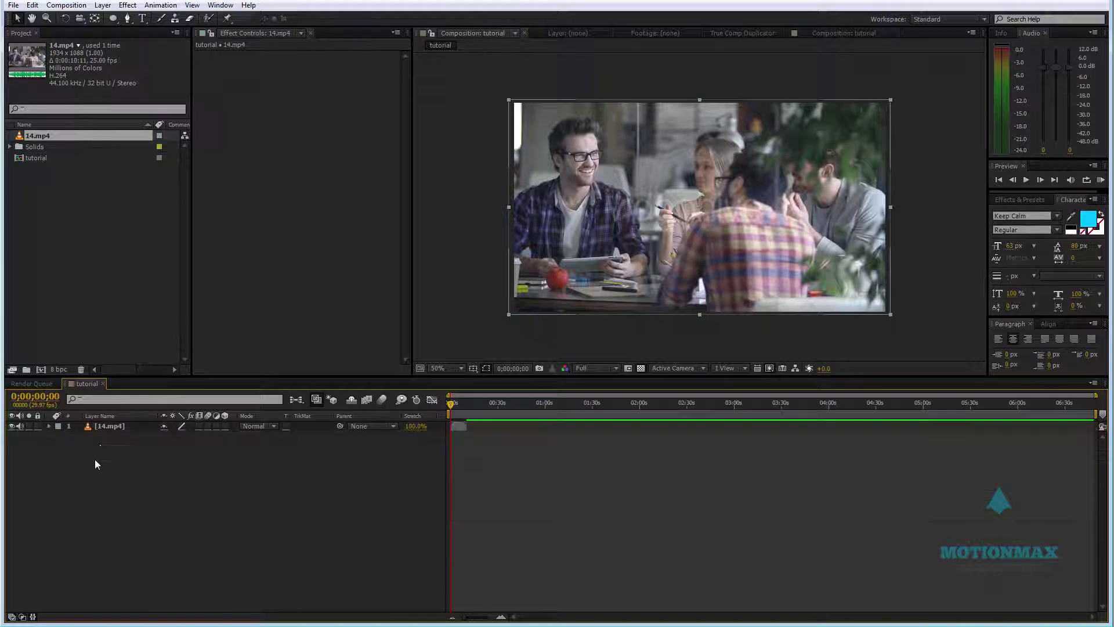
click(116, 428)
click(110, 278)
click(229, 507)
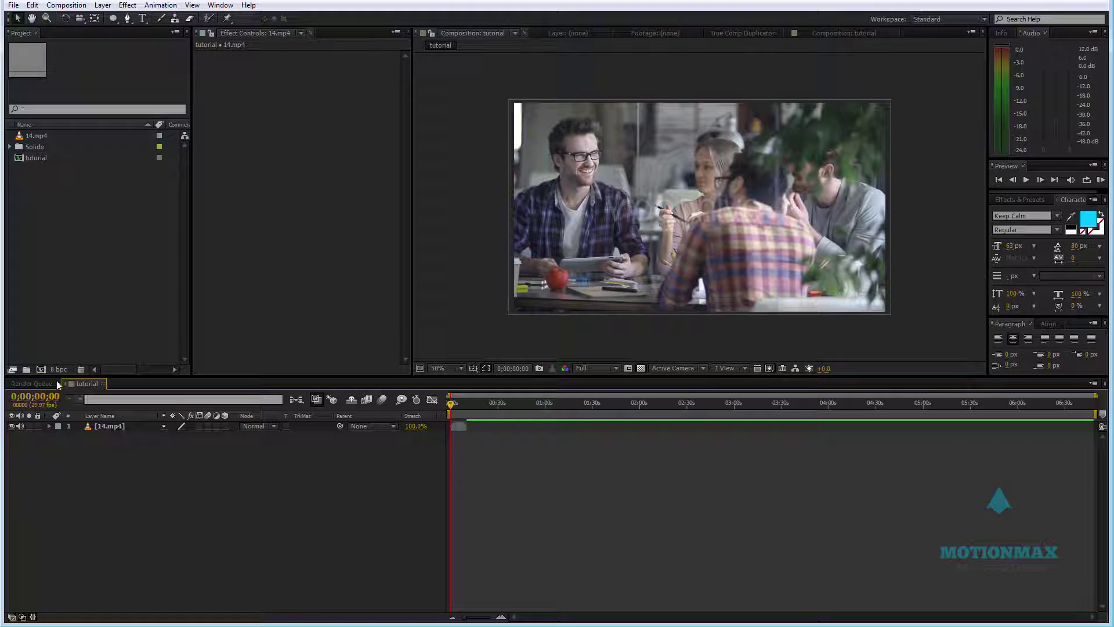
right_click(145, 477)
mouse_move(172, 491)
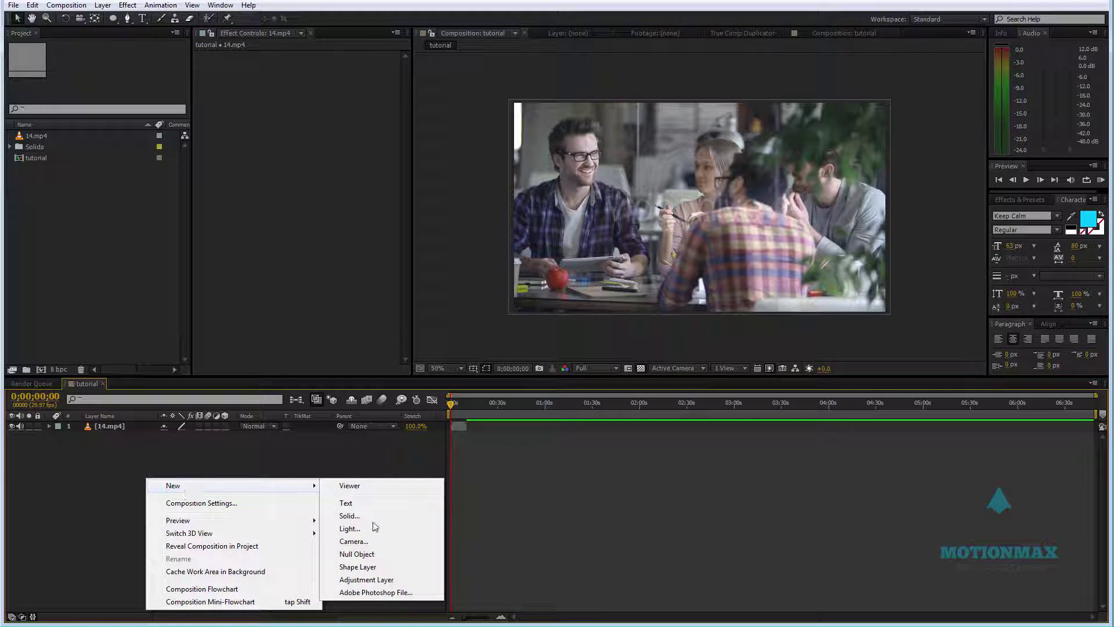
click(108, 427)
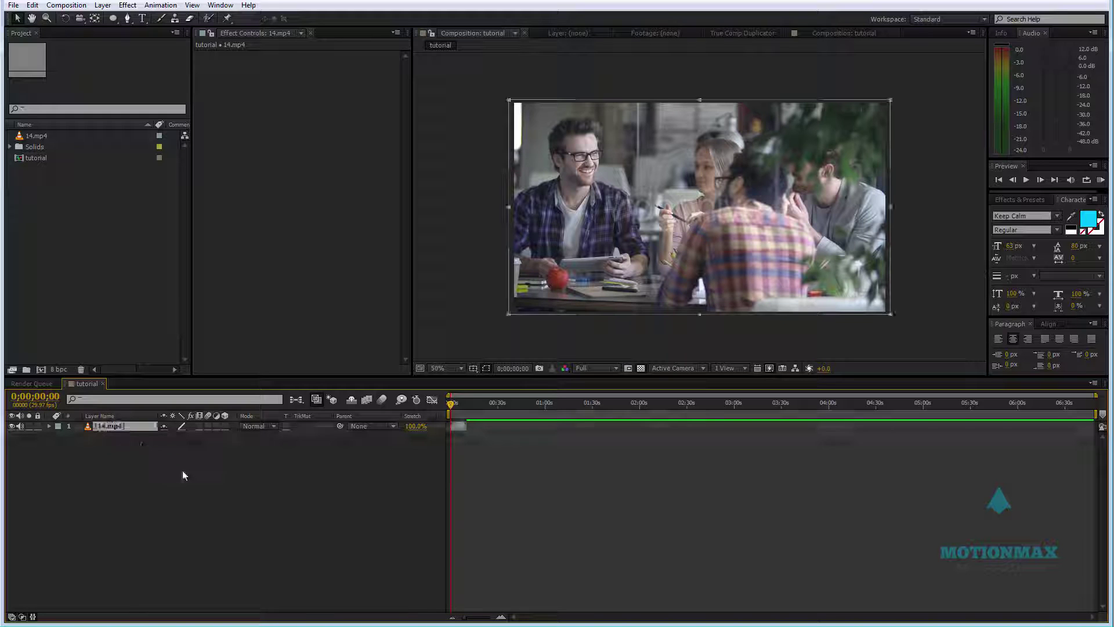
Add a black solid layer of 1280 x 720 px above the 14.mp4 layer.
right_click(186, 513)
mouse_move(235, 518)
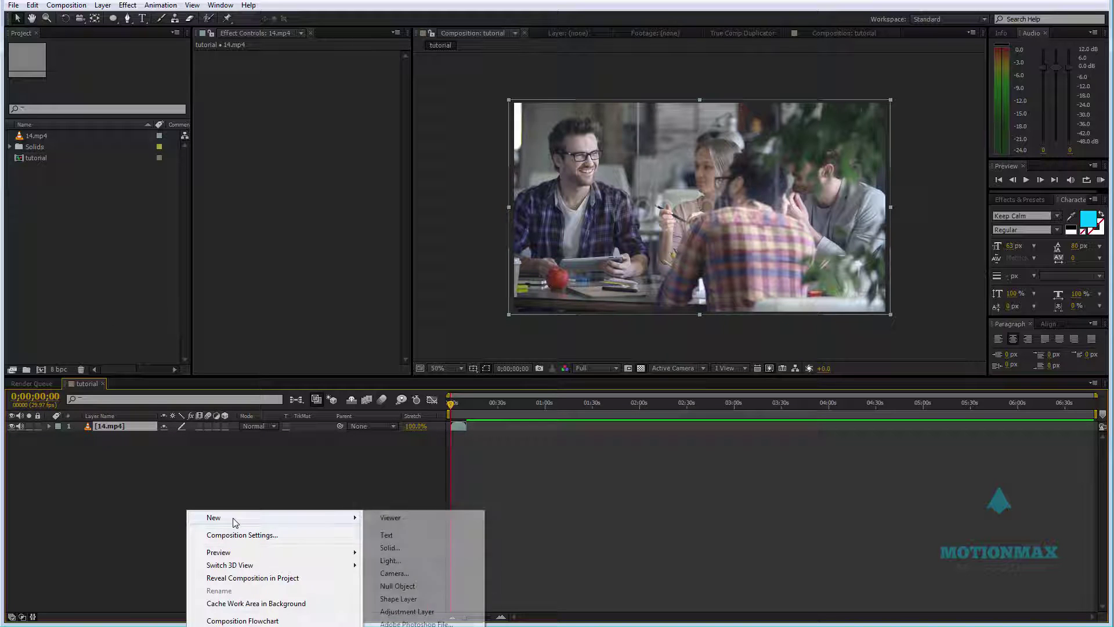
click(435, 549)
click(584, 408)
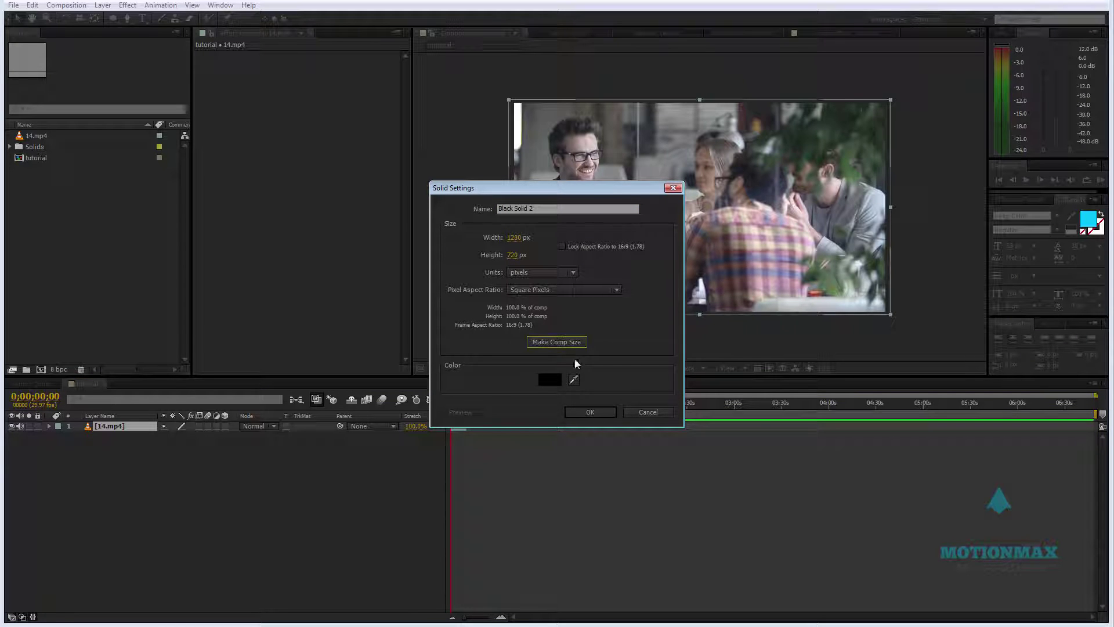
click(590, 411)
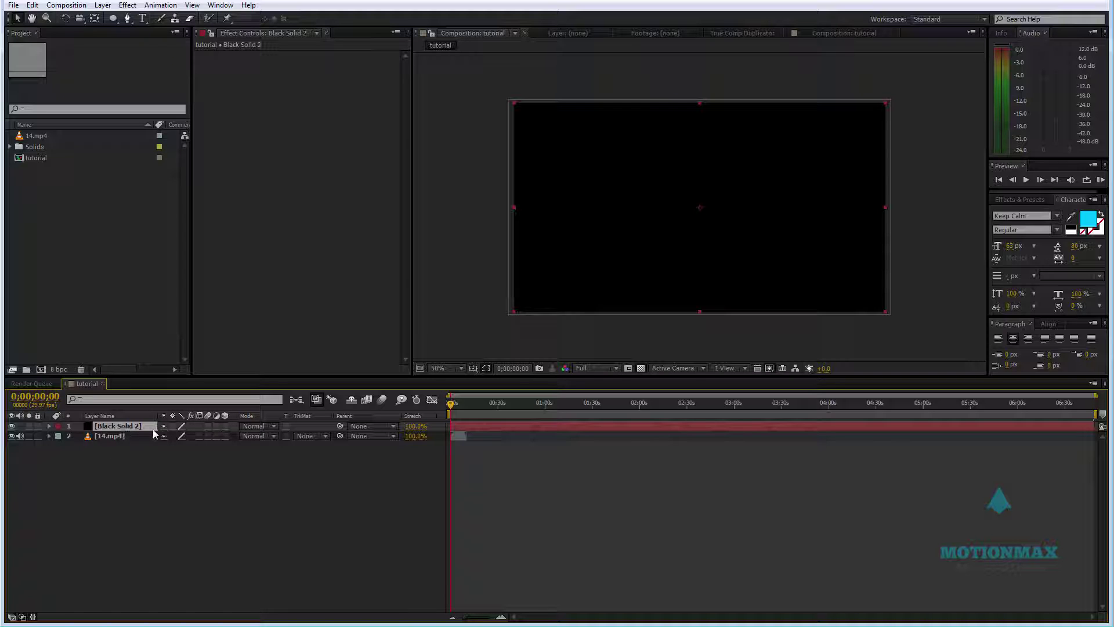
Rename the black solid layer as vignette.
key(Return)
text(vignette)
key(Return)
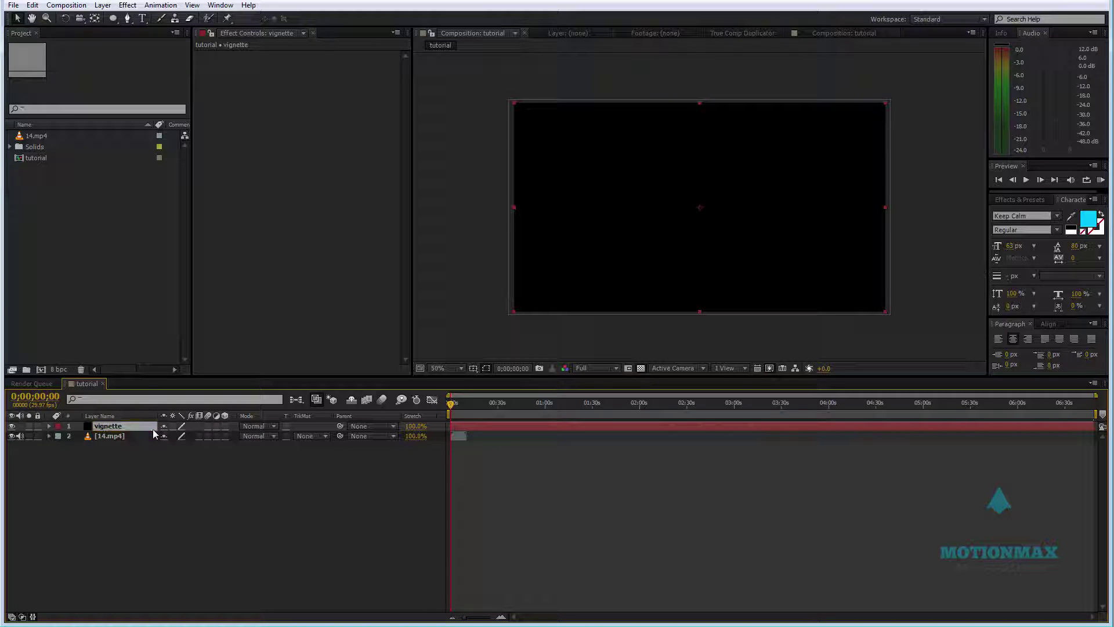
right_click(135, 422)
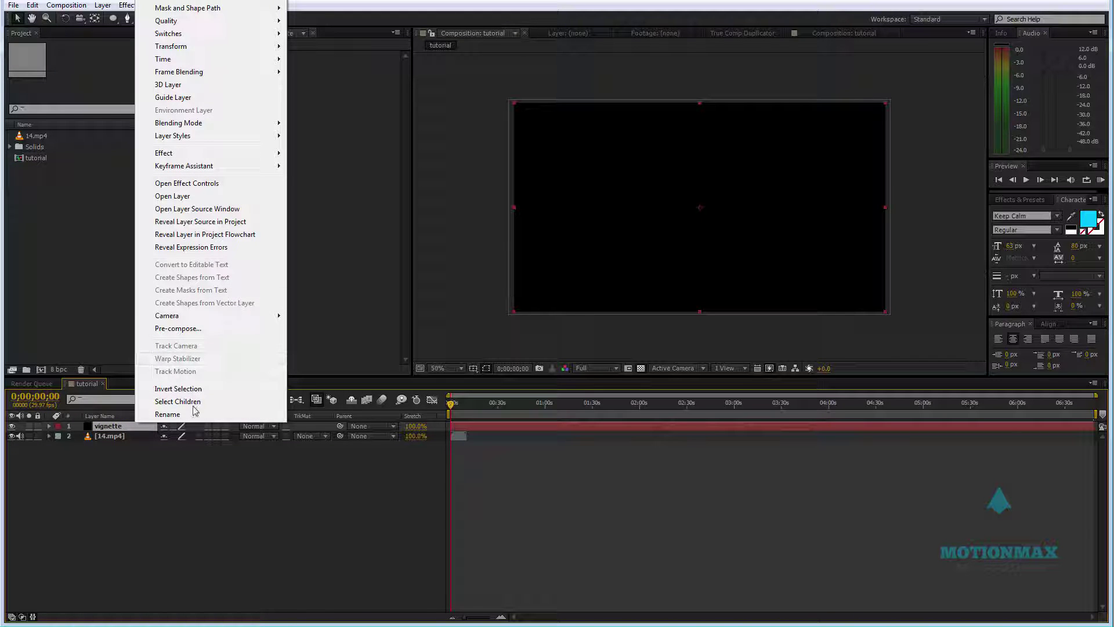
click(212, 412)
click(186, 464)
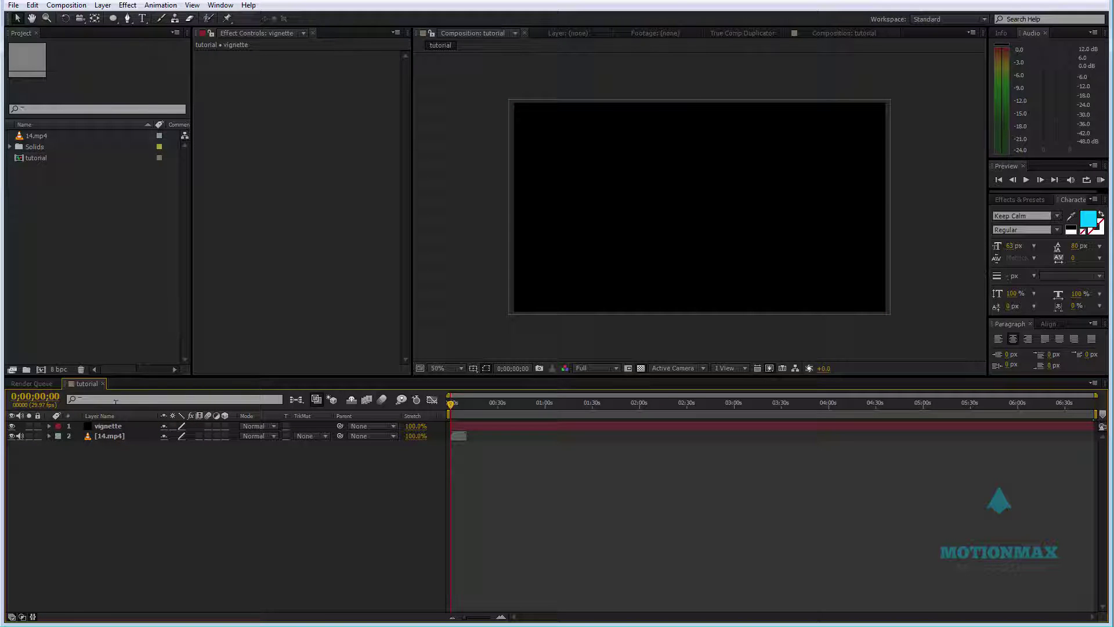
Add a full-size elliptical mask to the vignette layer and set its mode to Subtract.
click(116, 428)
key(Return)
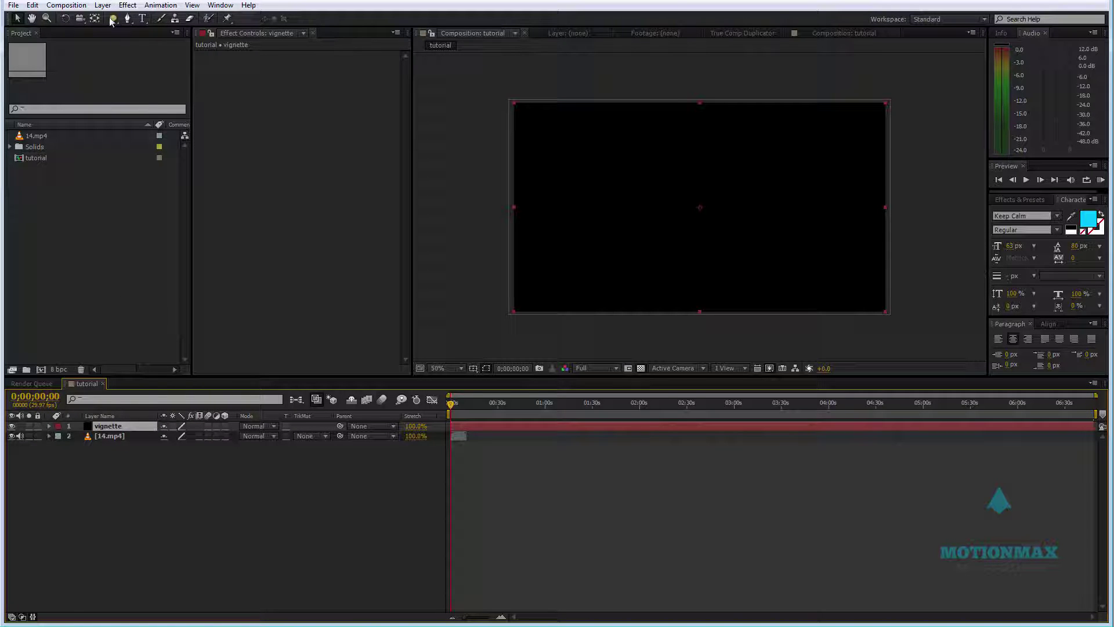
double_click(113, 19)
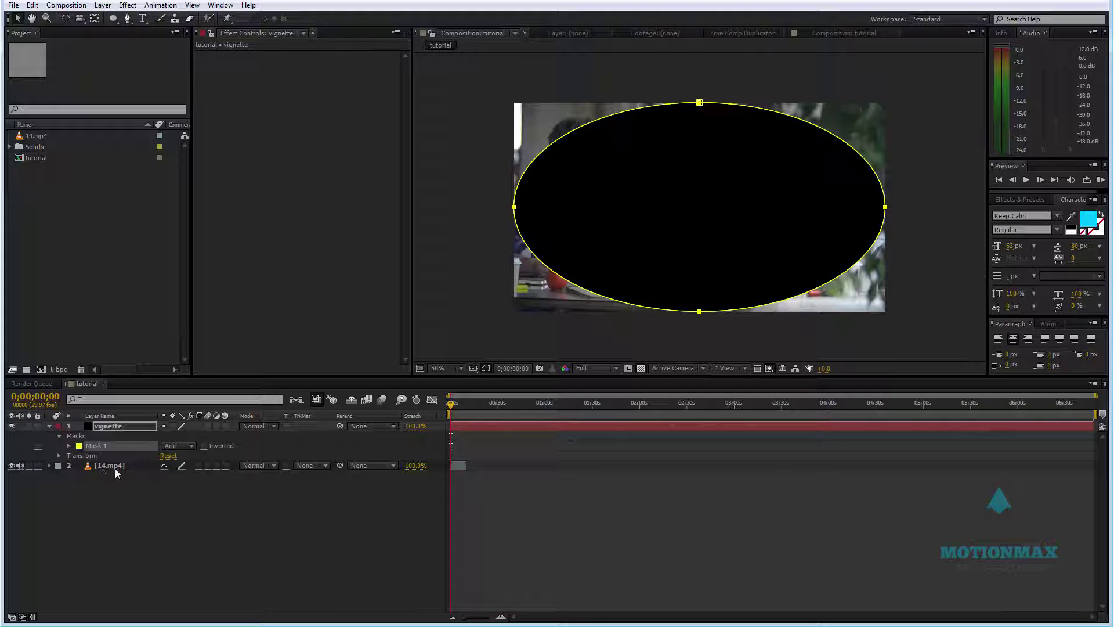
click(69, 446)
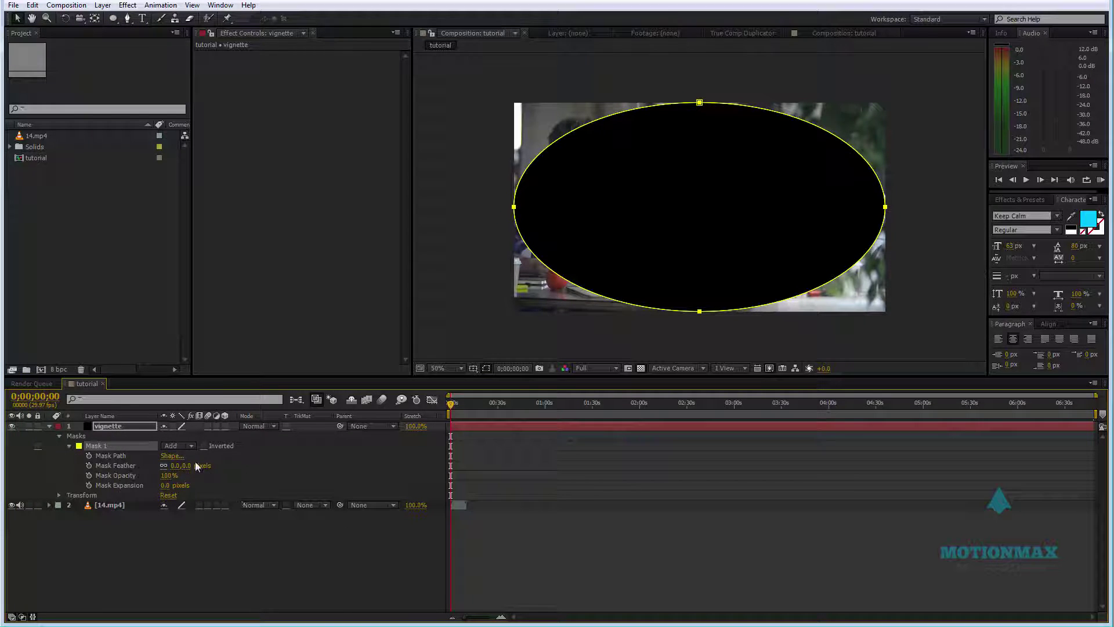
click(191, 445)
click(194, 479)
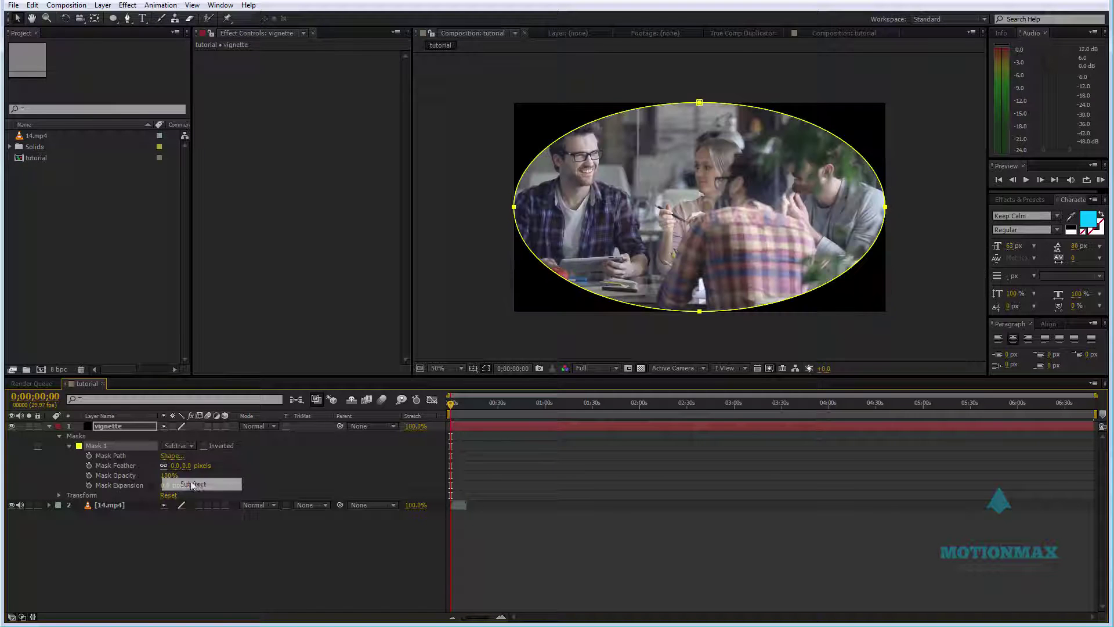
Set the vignette mask's feather to 250 pixels and collapse the layer's properties.
drag(176, 465, 255, 467)
click(198, 466)
text(200)
key(Return)
click(197, 465)
text(250)
key(Return)
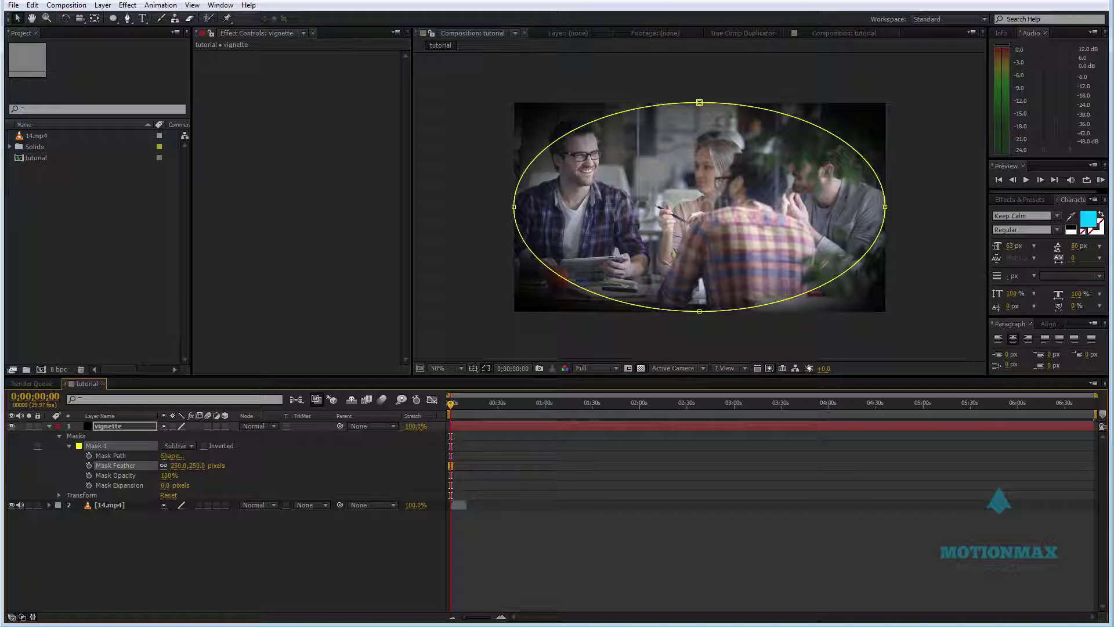
click(778, 508)
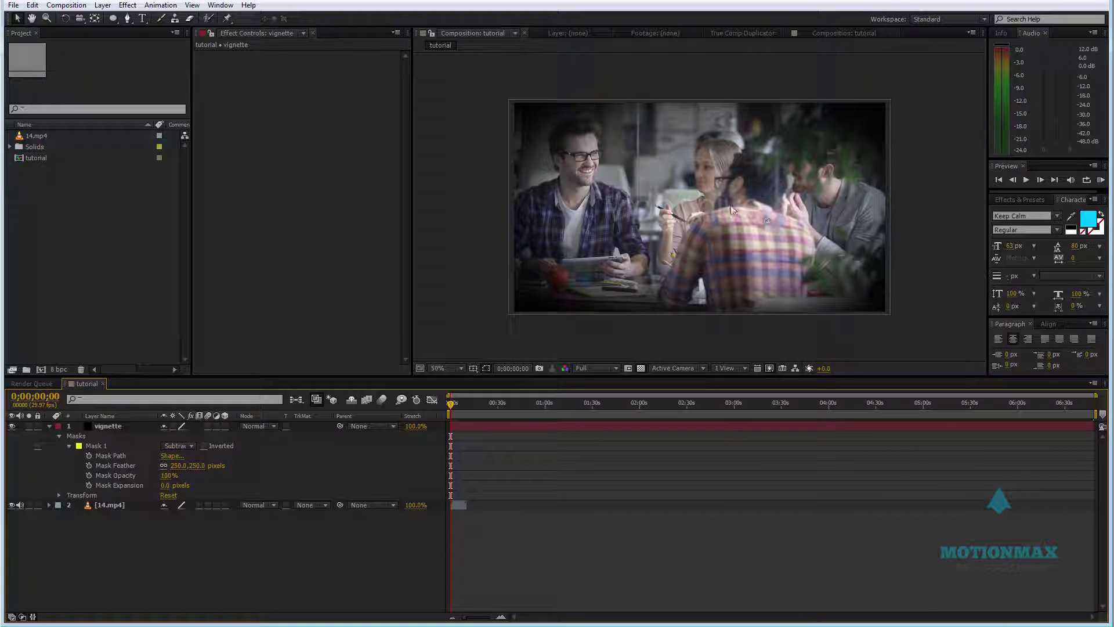
click(28, 431)
click(49, 426)
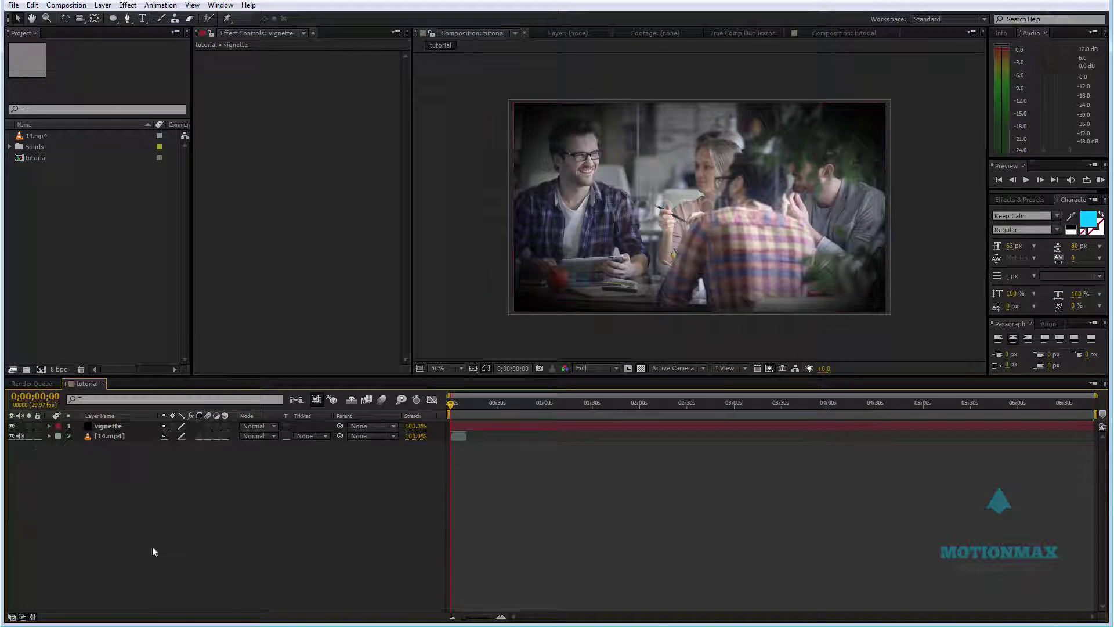
Add an adjustment layer above the vignette layer.
right_click(171, 491)
mouse_move(209, 498)
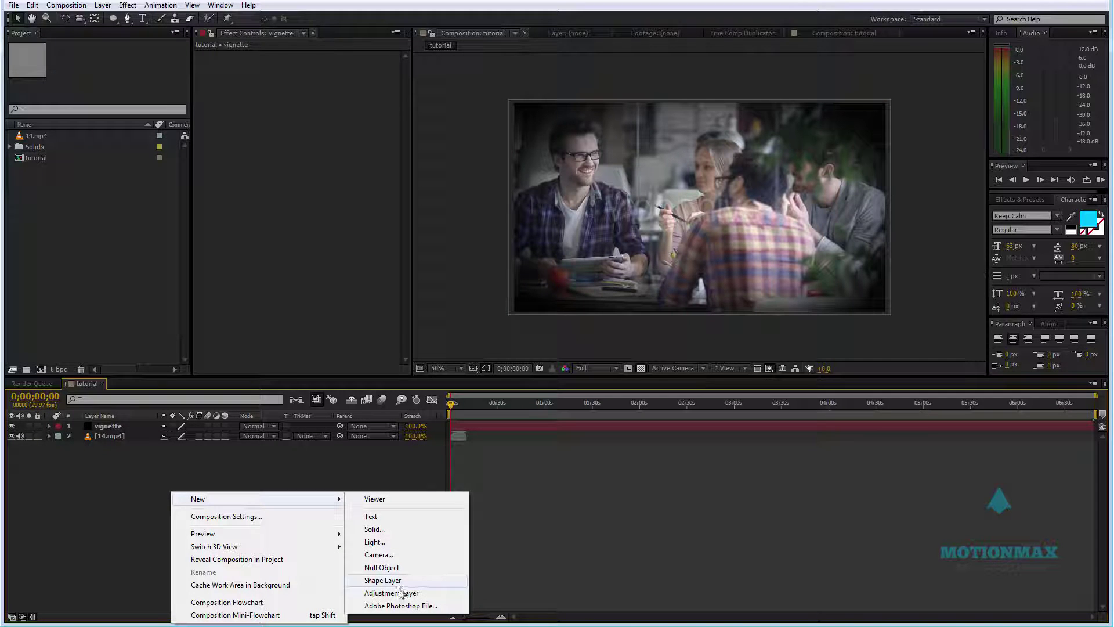
click(400, 592)
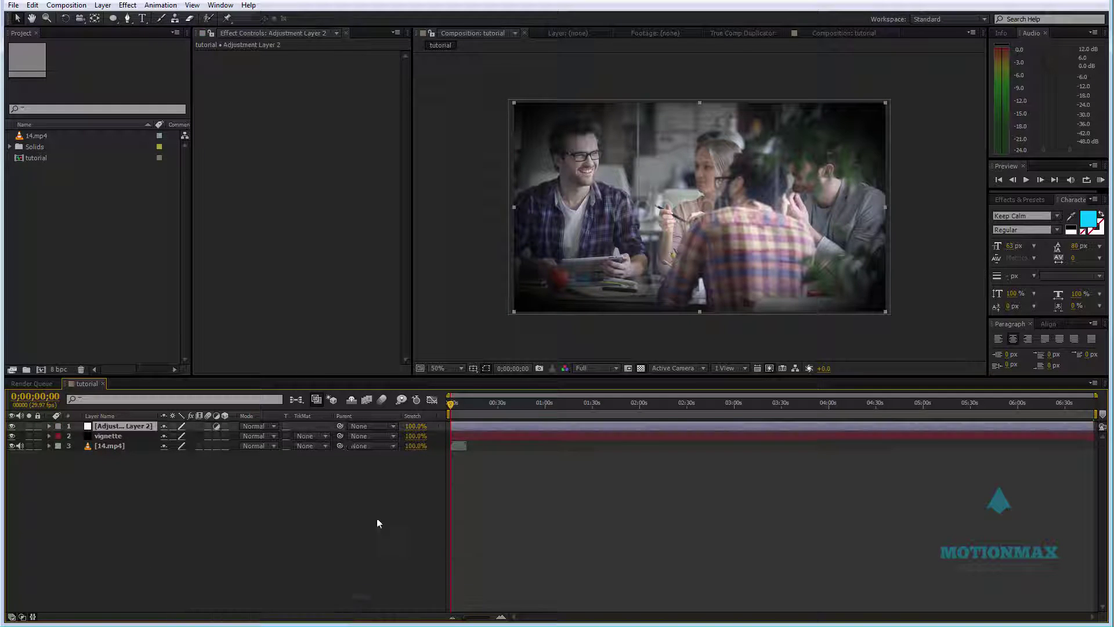
Apply the Tint effect to the adjustment layer with the amount to tint at 50%.
right_click(277, 98)
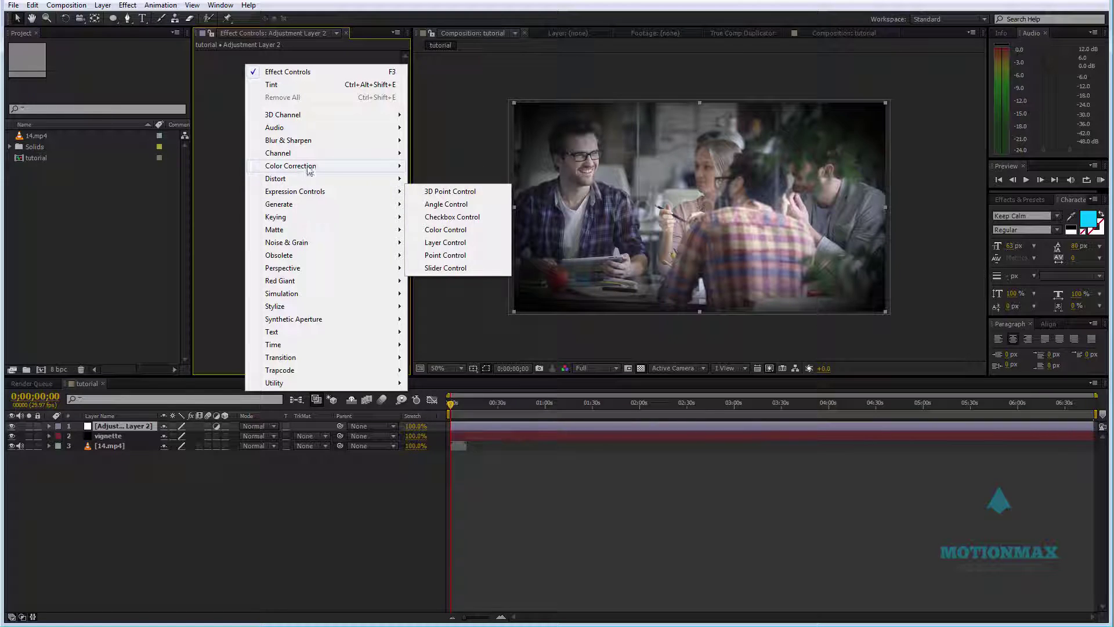
mouse_move(309, 170)
click(464, 561)
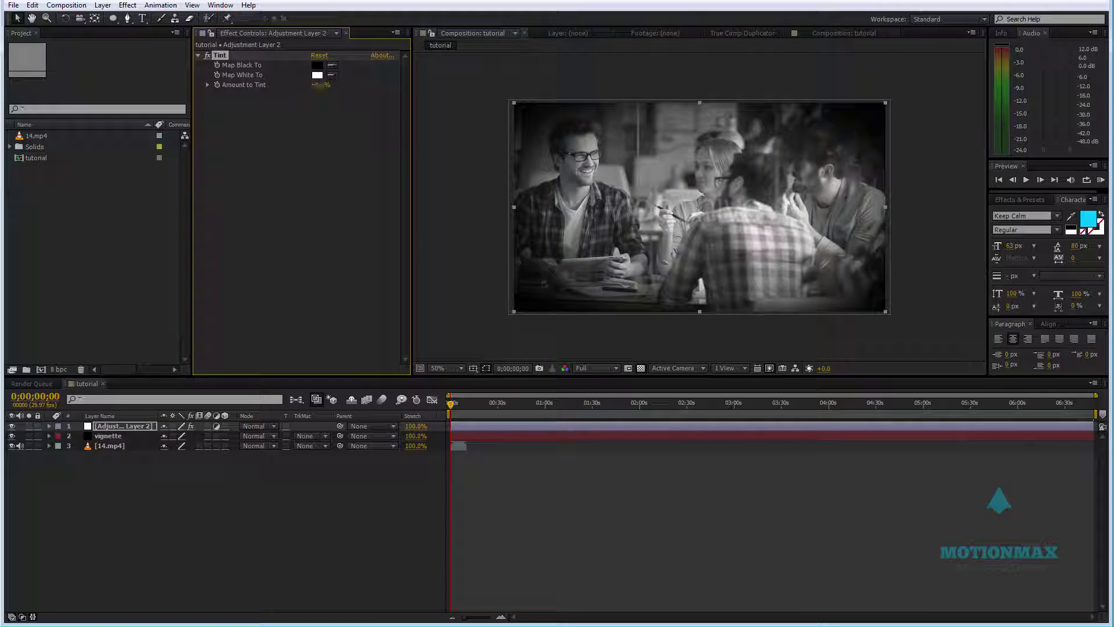
drag(318, 85, 297, 85)
click(321, 85)
text(50)
key(Return)
Apply the Curves effect to the adjustment layer and shape the Red channel into a gentle S-curve, raising highlights and lowering shadows.
right_click(241, 124)
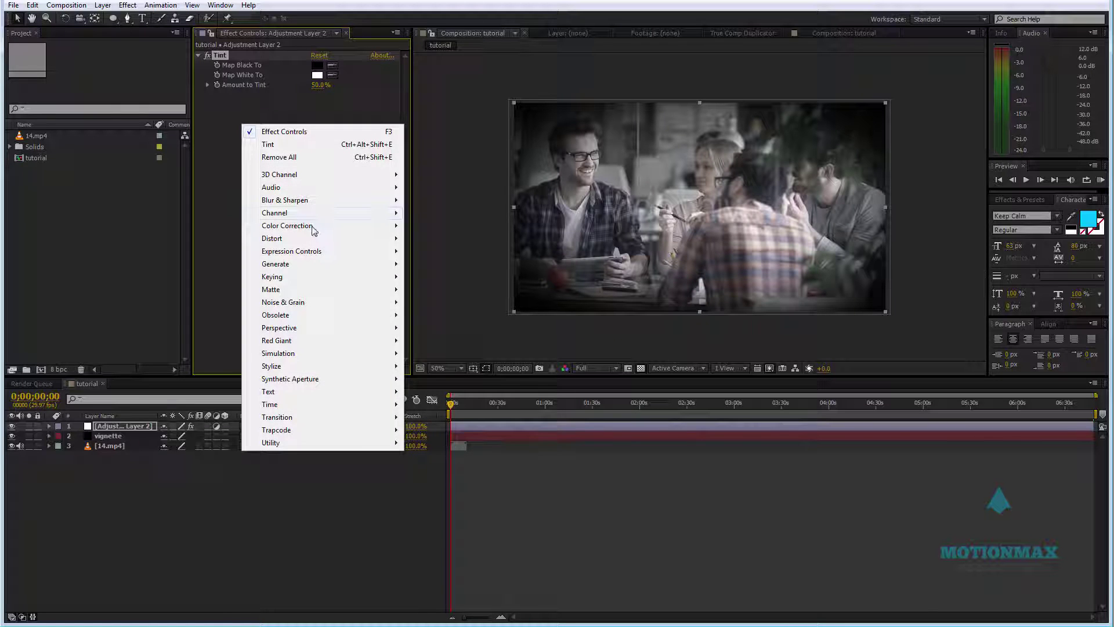
mouse_move(316, 231)
click(456, 455)
click(338, 106)
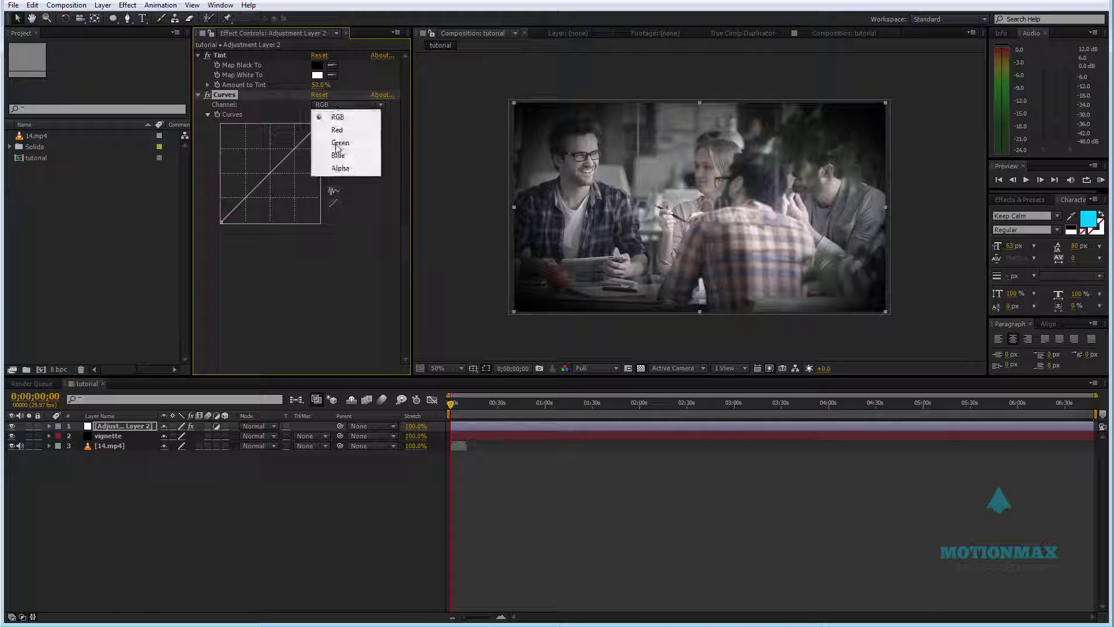
click(335, 128)
drag(281, 164, 282, 155)
drag(249, 194, 249, 202)
Shape the Green channel of the Curves effect into a gentle S-curve, raising highlights and lowering shadows.
click(329, 105)
click(334, 144)
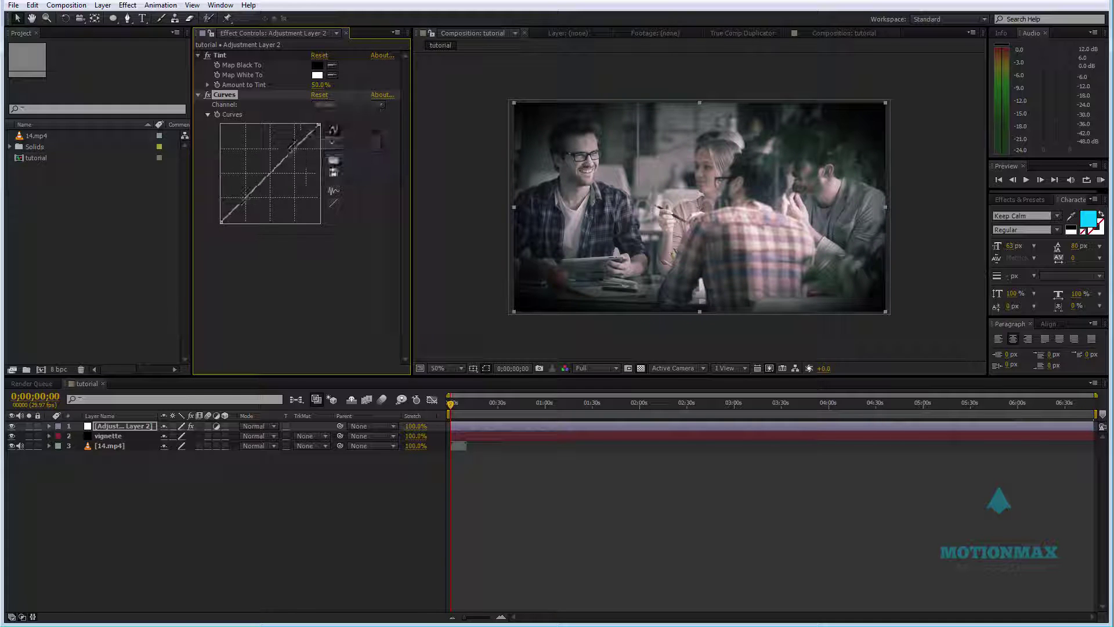
drag(282, 161, 286, 152)
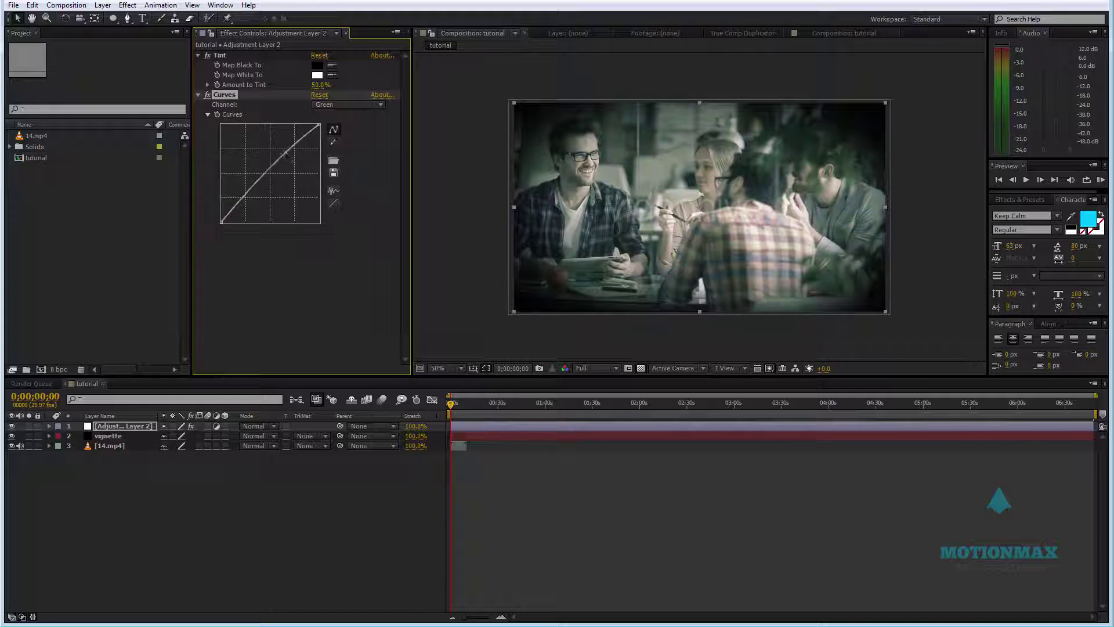
drag(251, 194, 251, 202)
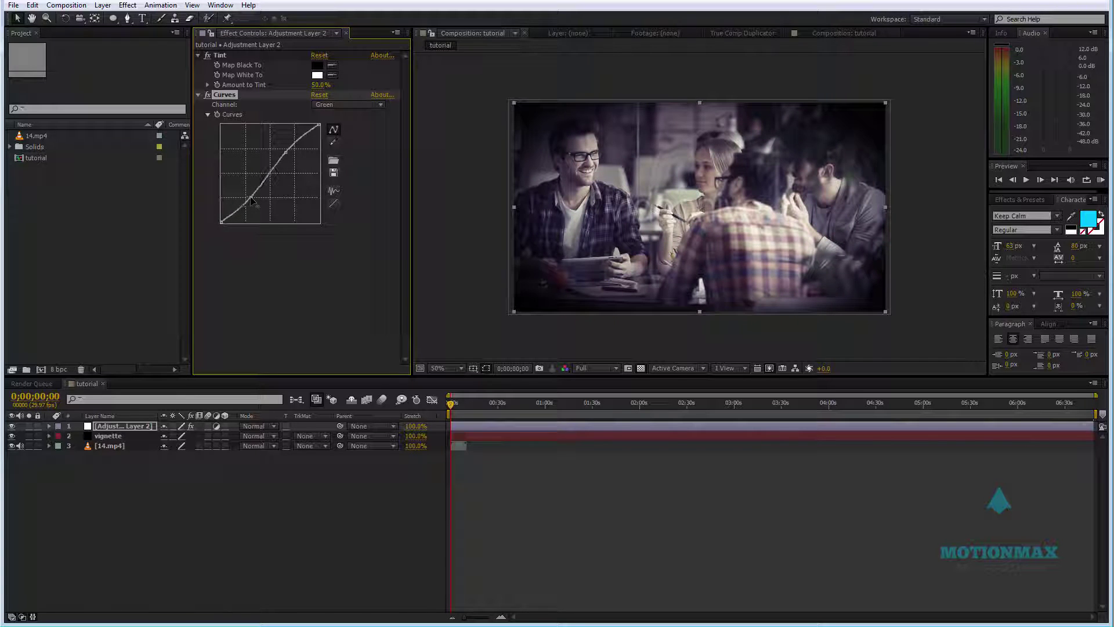
Shape the Blue channel of the Curves effect into a gentle S-curve, raising highlights and lowering shadows.
click(352, 106)
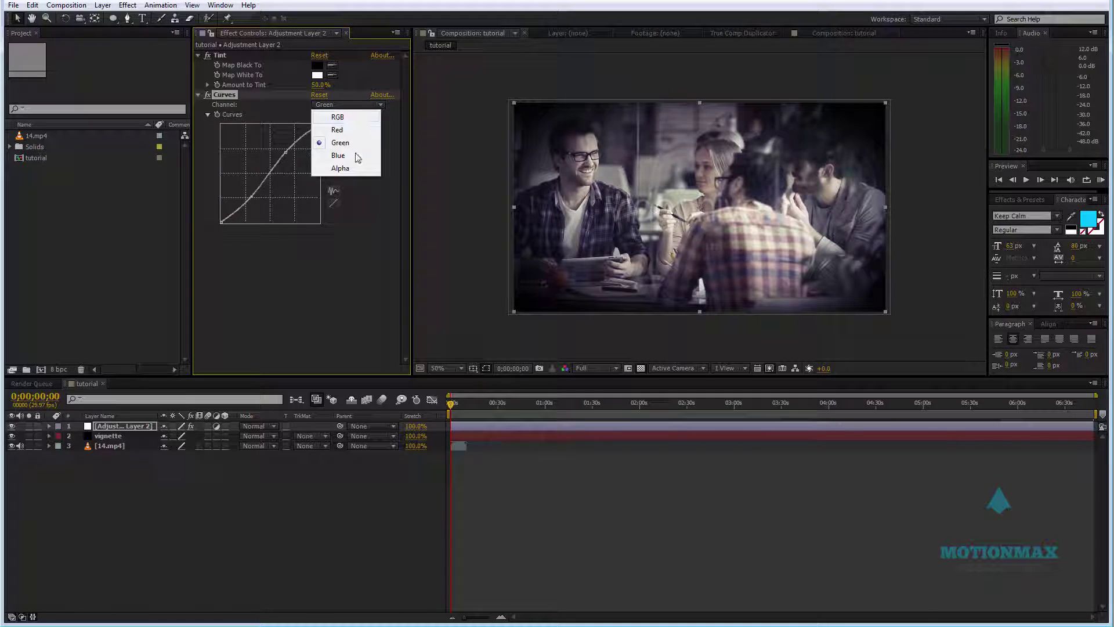
click(353, 153)
mouse_move(250, 194)
mouse_down()
mouse_move(238, 196)
mouse_move(256, 193)
mouse_up()
click(291, 274)
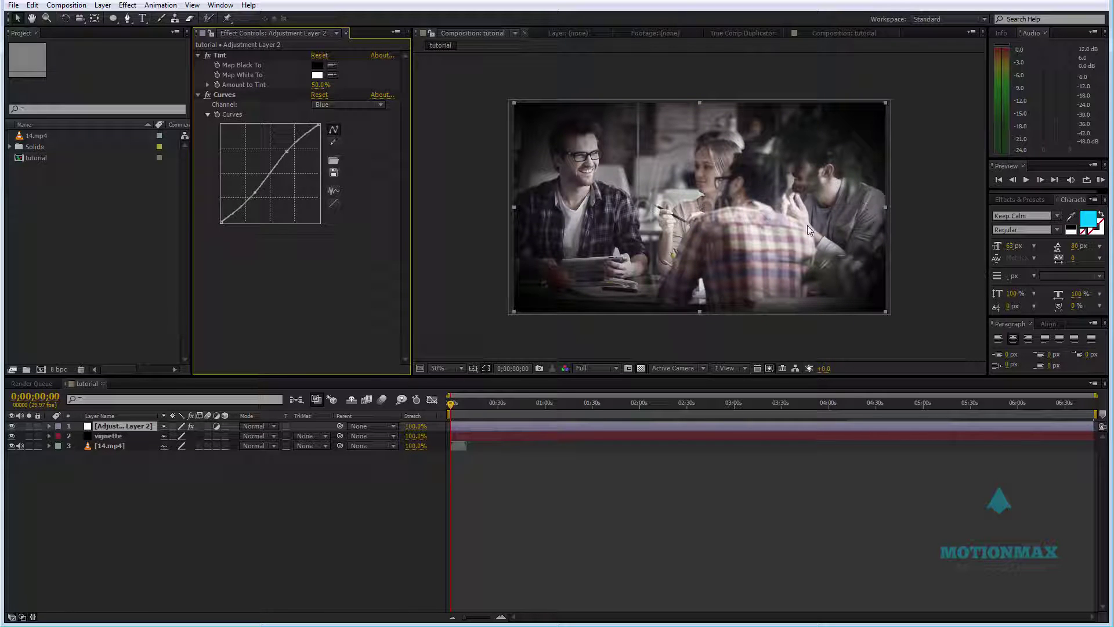
Rework the Blue channel's curve into a subtler S-curve, easing both the shadow and highlight points closer to the diagonal.
key(h)
key(comma)
drag(507, 200, 547, 195)
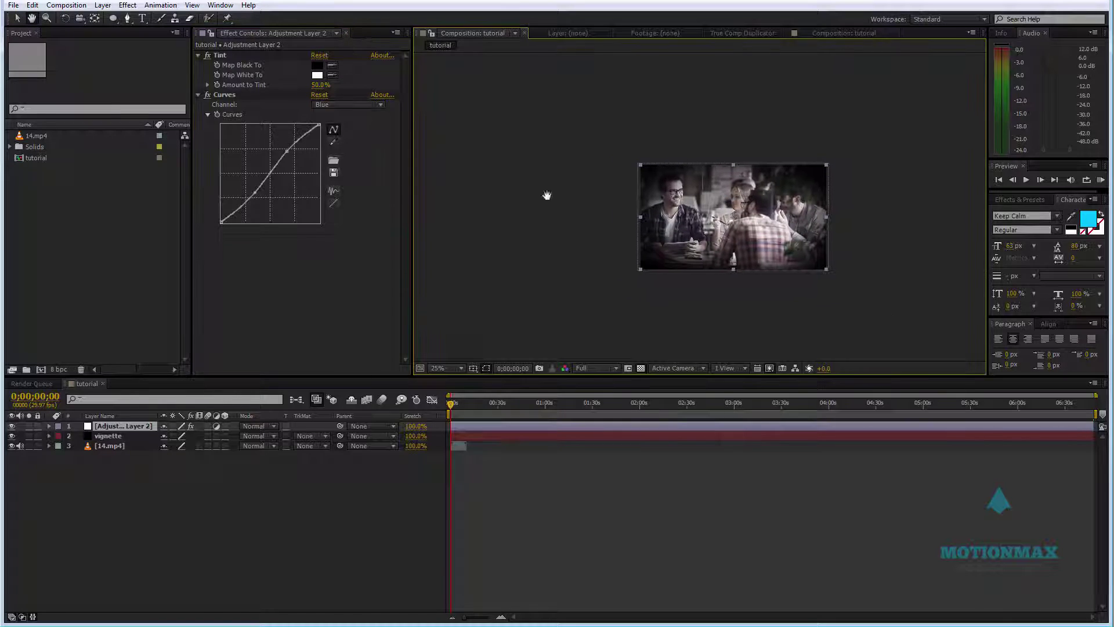
click(334, 204)
drag(255, 190, 252, 195)
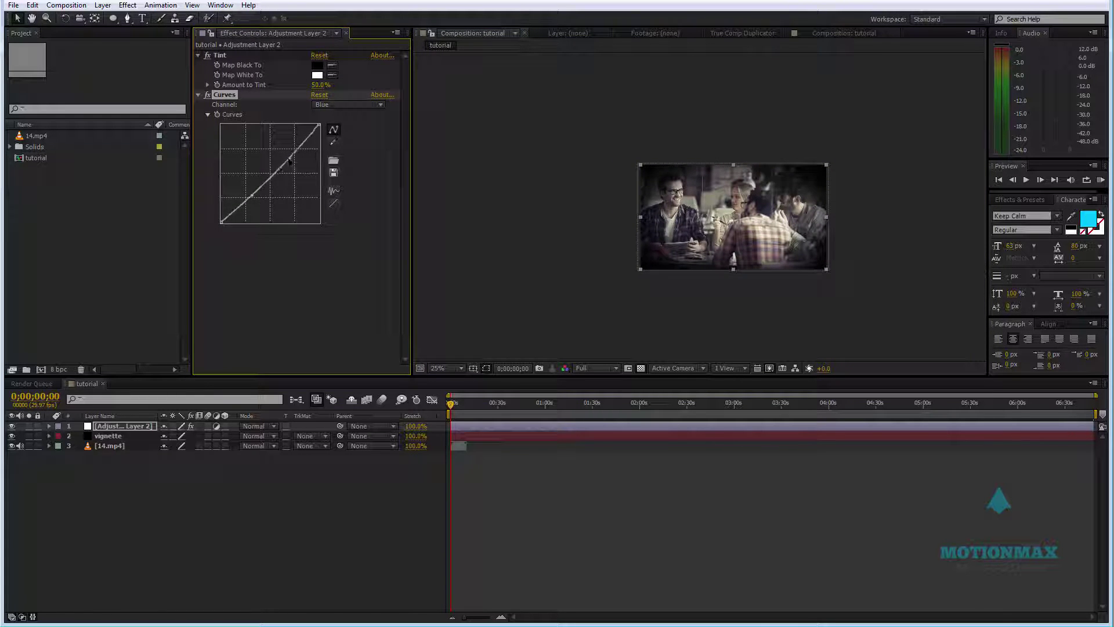
drag(288, 161, 288, 158)
scroll(757, 231, up, 1)
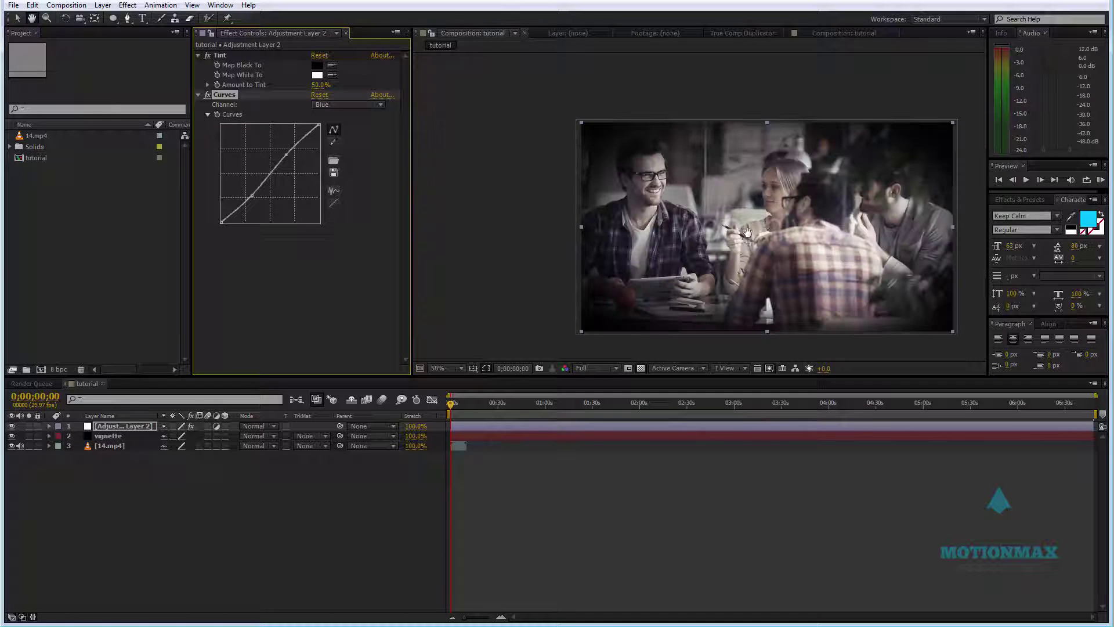
drag(758, 230, 742, 260)
Lower the highlight point of the Green channel's curve slightly.
click(336, 102)
click(335, 141)
drag(285, 150, 290, 154)
scroll(692, 285, down, 1)
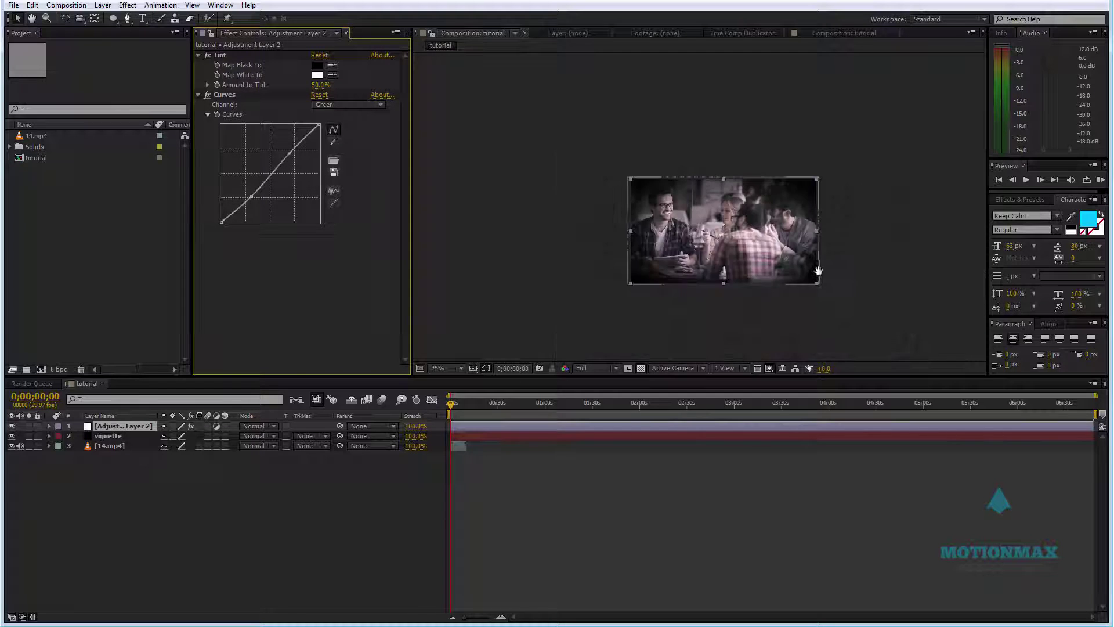
scroll(726, 244, up, 1)
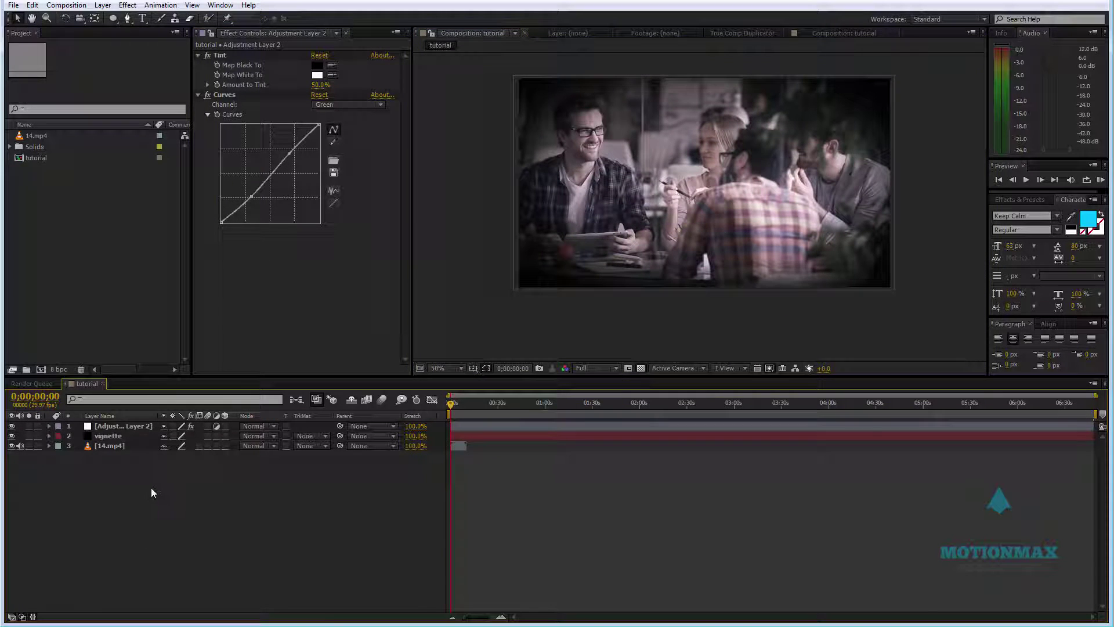
Create a black solid layer above the adjustment layer.
right_click(151, 488)
click(81, 568)
right_click(133, 458)
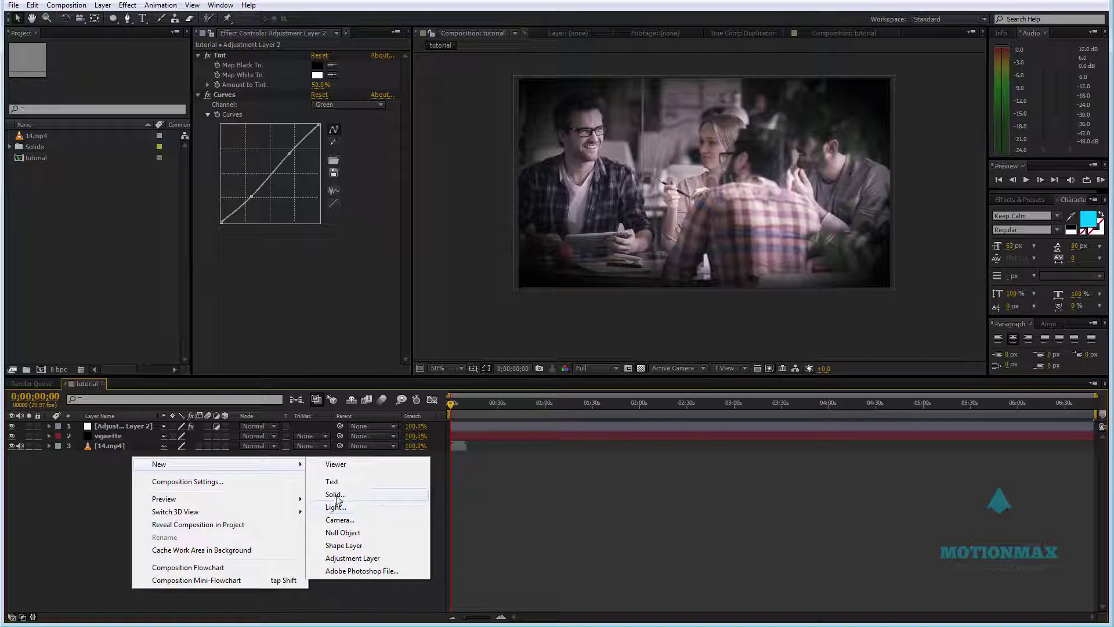
click(335, 494)
click(590, 411)
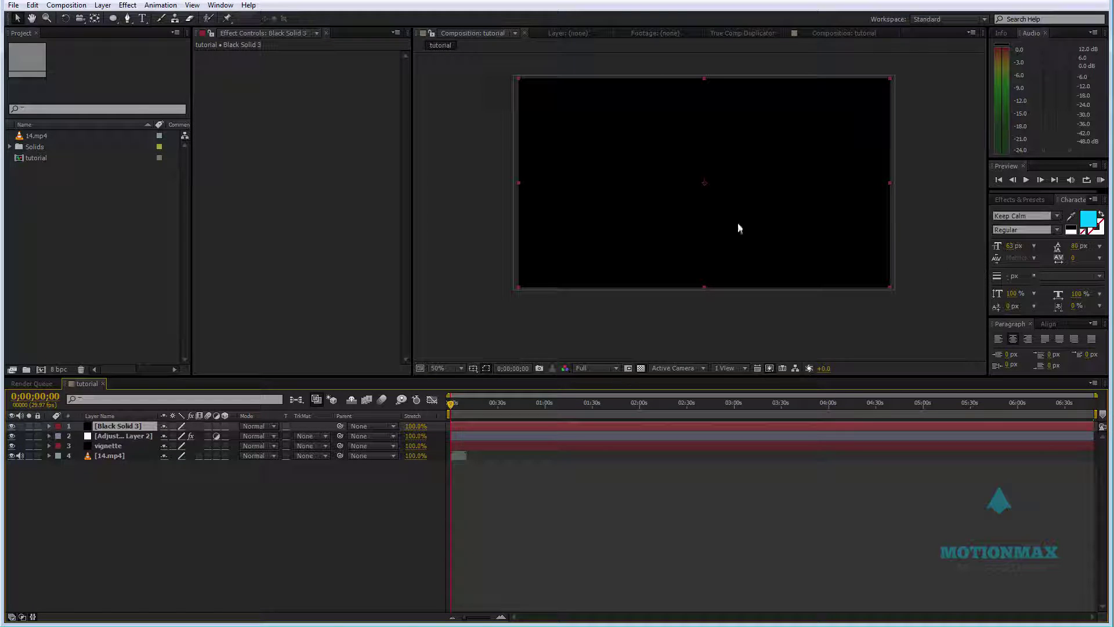
Apply the Fractal Noise effect to the new black solid, keeping the Soft Linear noise type.
right_click(248, 81)
mouse_move(328, 259)
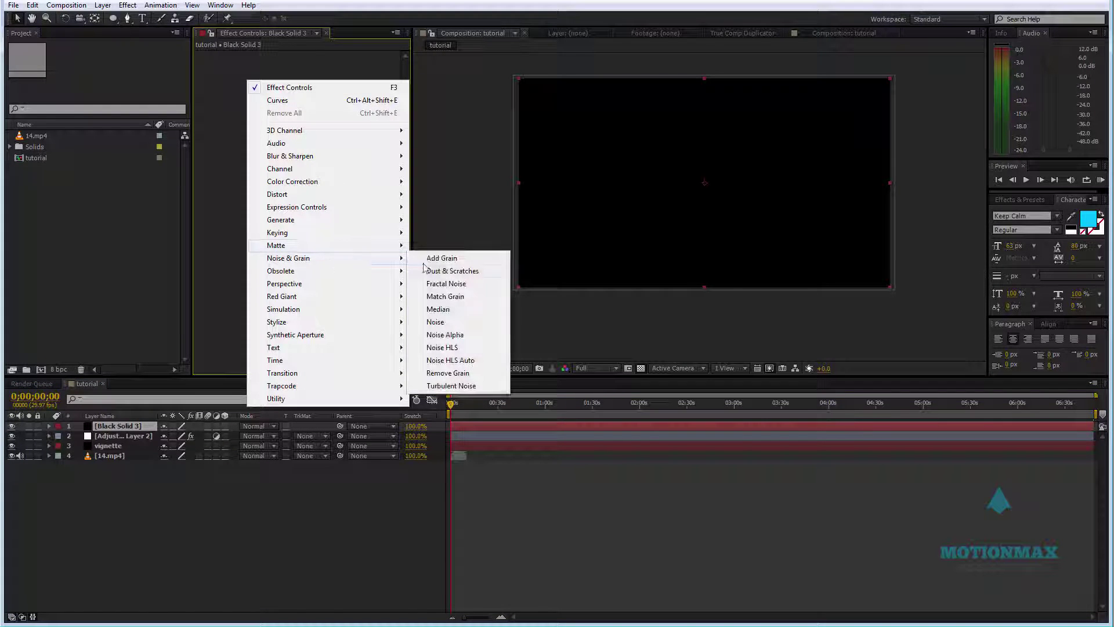
click(446, 284)
click(347, 75)
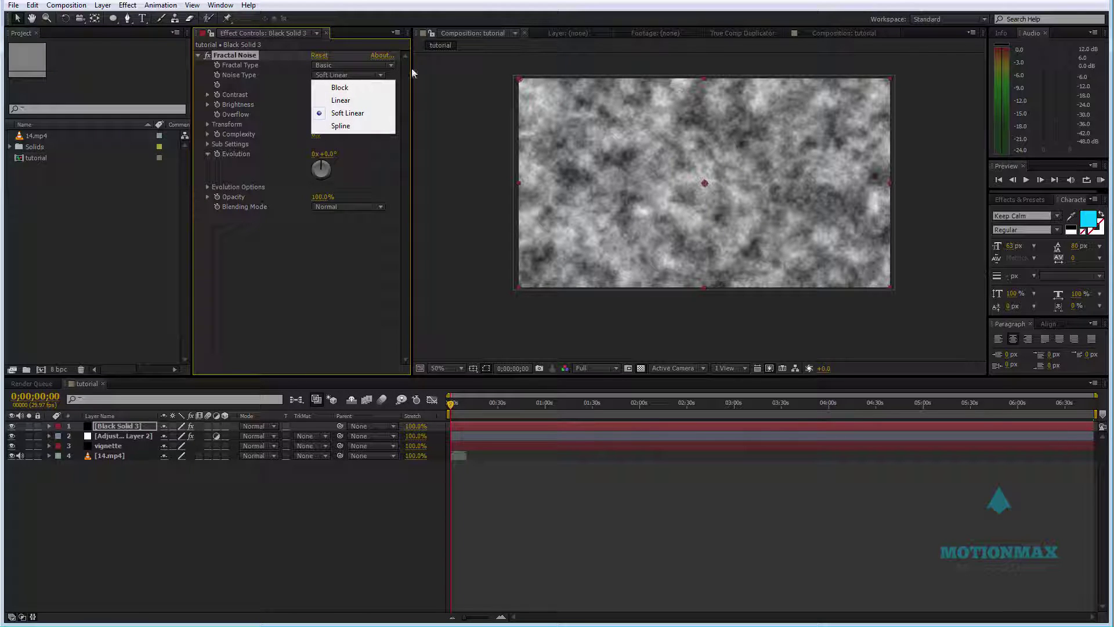
click(381, 76)
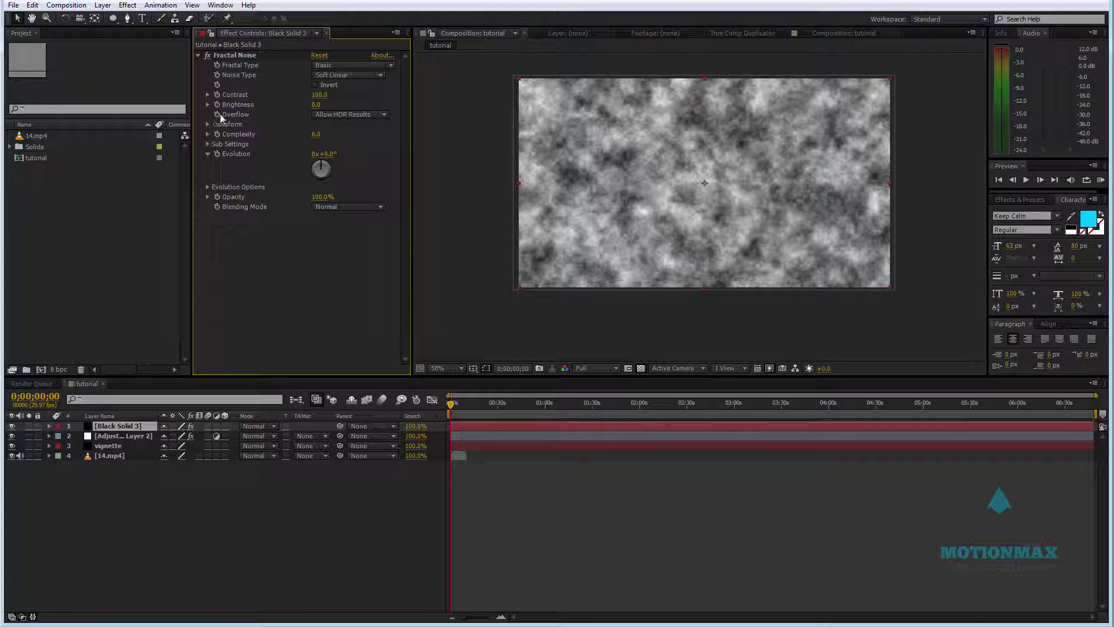
Turn off Uniform Scaling in the Fractal Noise transform settings, then set Scale Width to 2 and Scale Height to 10000.
click(209, 125)
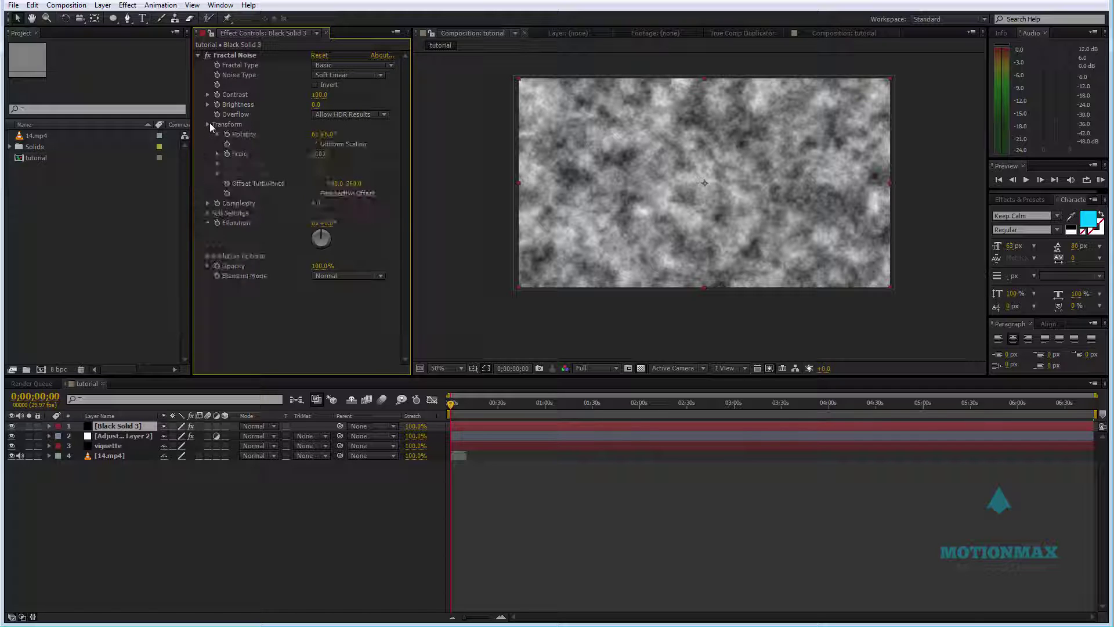
click(336, 145)
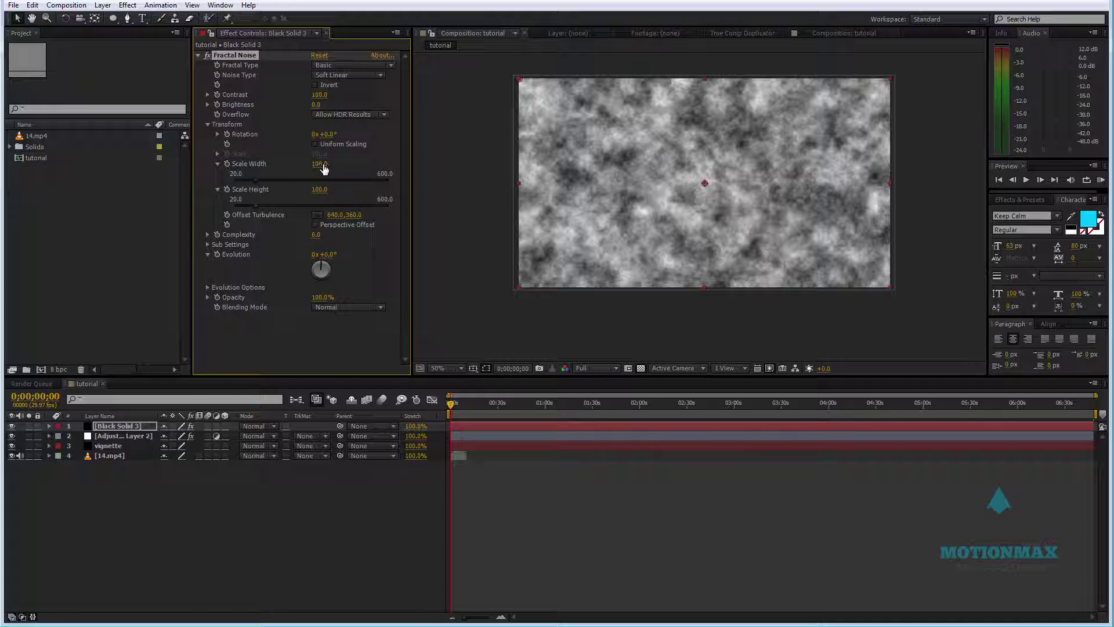
drag(323, 169, 300, 169)
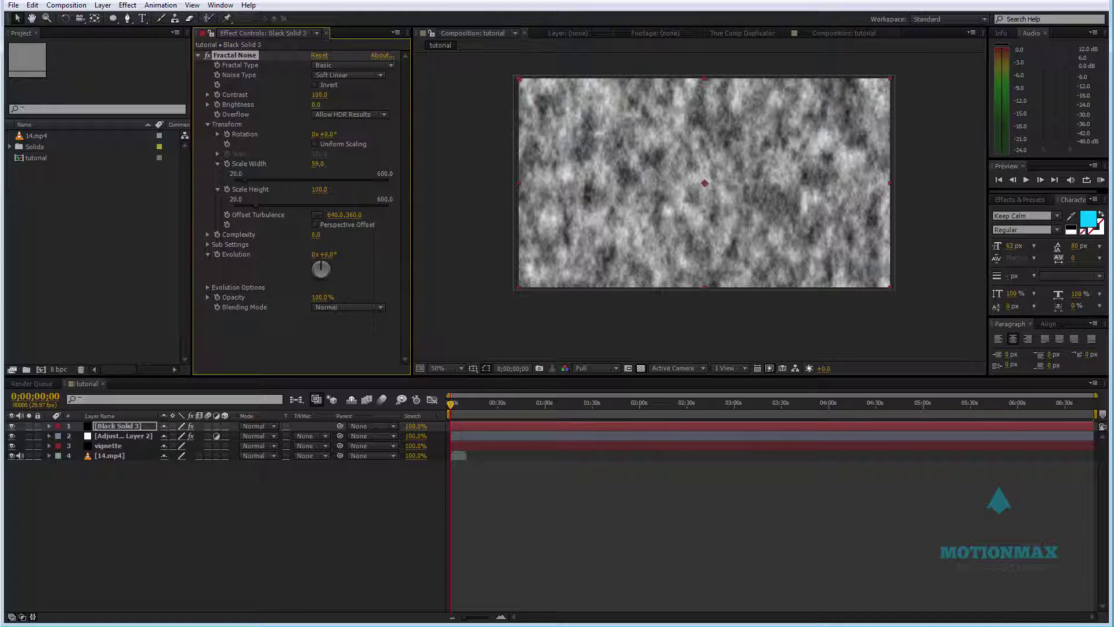
click(318, 164)
text(2)
key(Return)
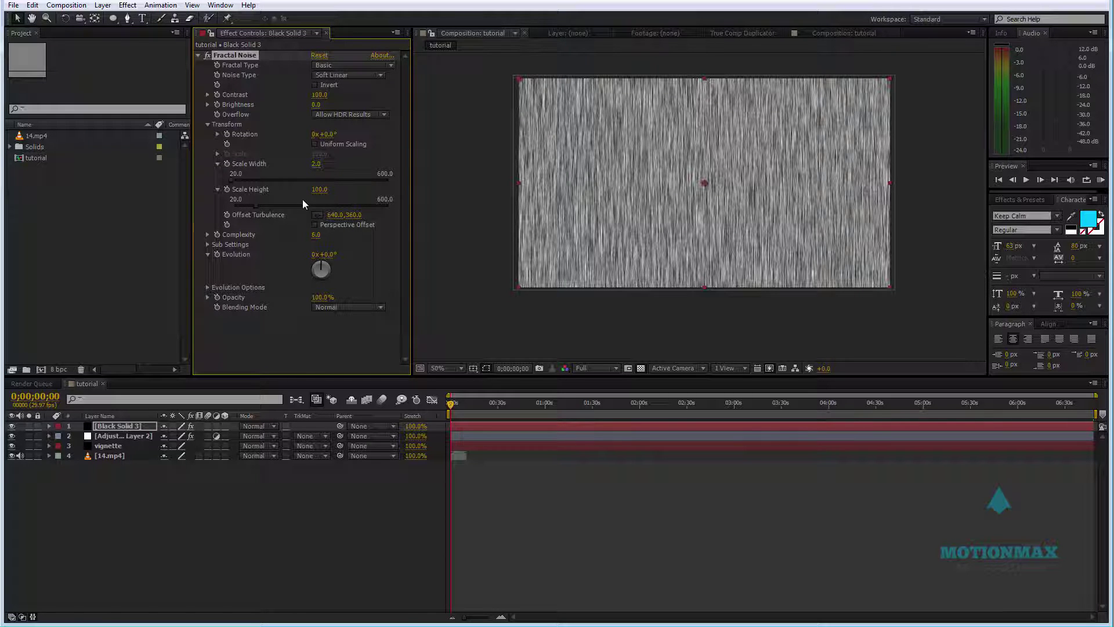
click(318, 190)
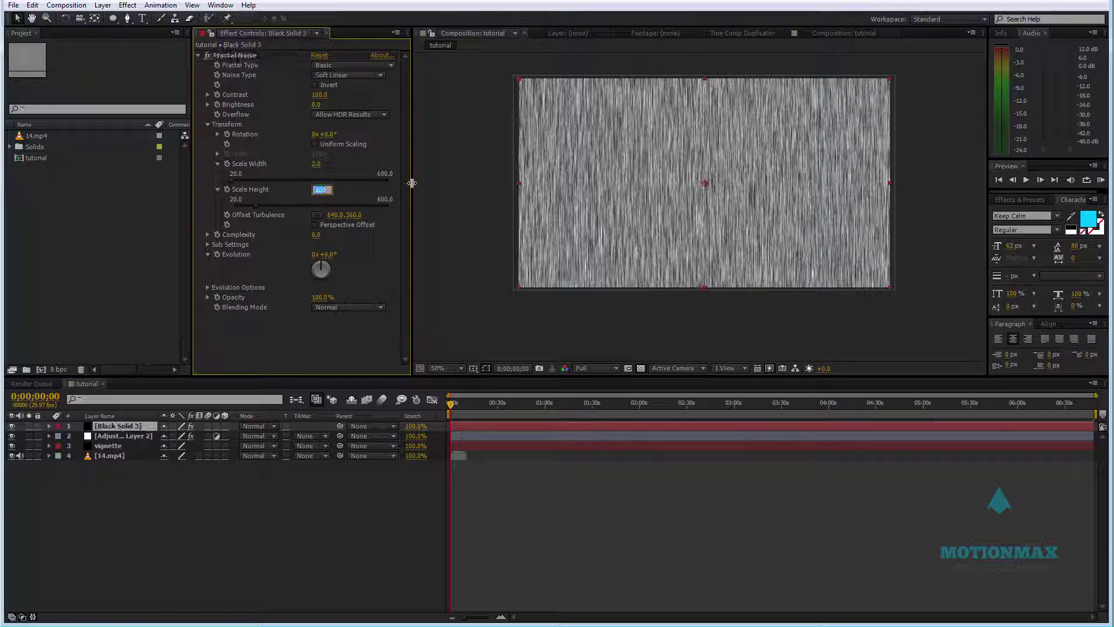
text(10000)
key(Return)
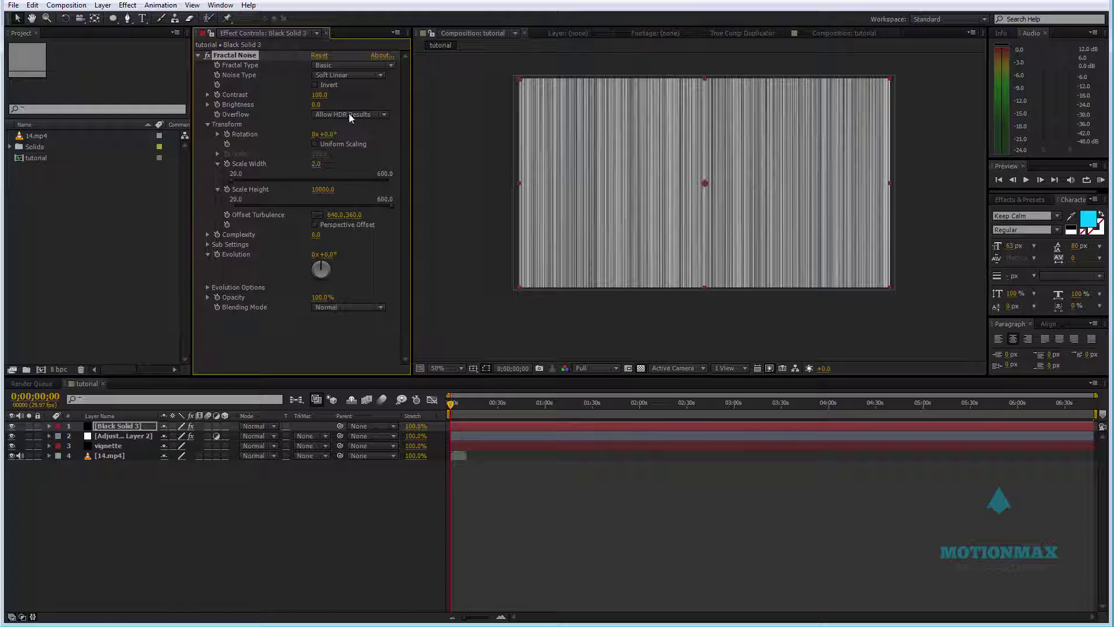
Set the Fractal Noise Brightness to -128 and Contrast to 291 to leave only thin vertical lines, and inspect them up close.
mouse_move(316, 105)
mouse_down()
mouse_move(284, 105)
mouse_move(354, 95)
mouse_move(293, 103)
mouse_move(342, 94)
mouse_up()
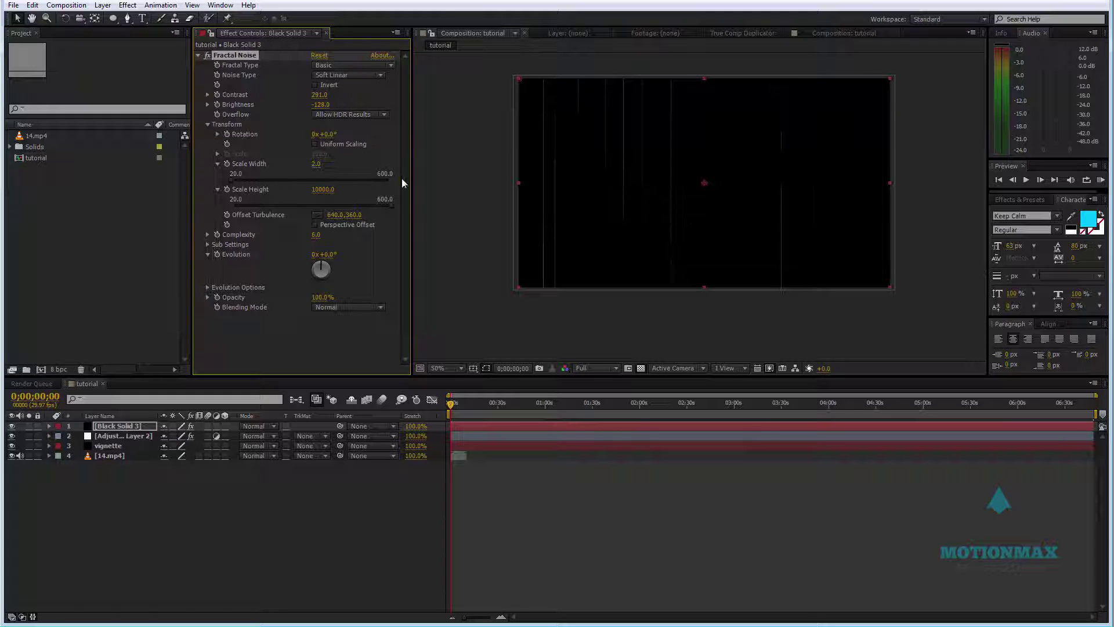
click(627, 453)
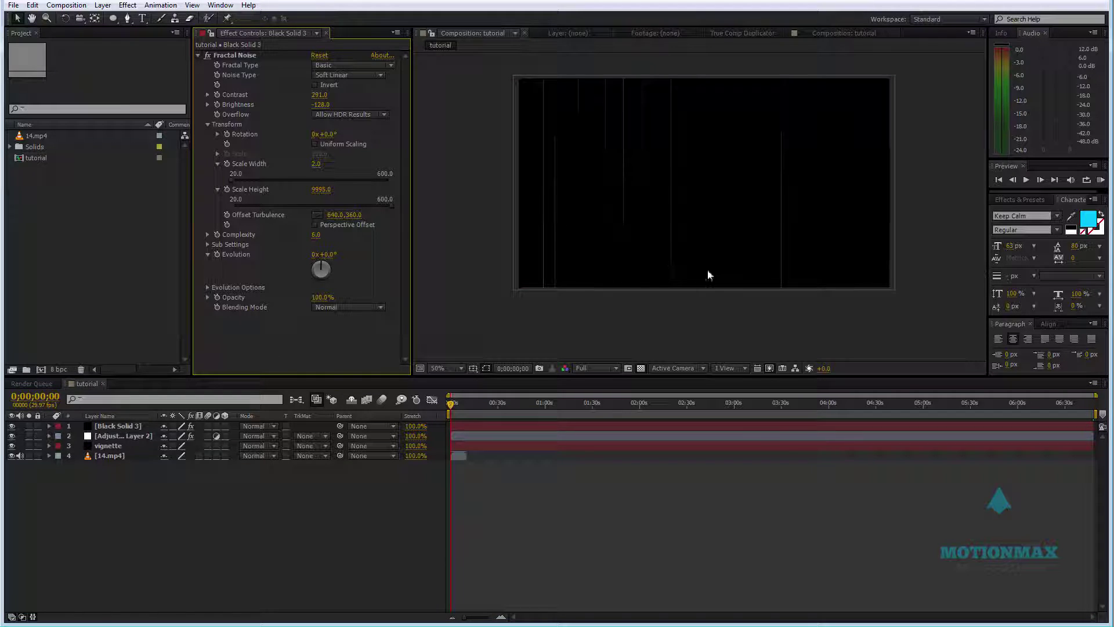
click(132, 417)
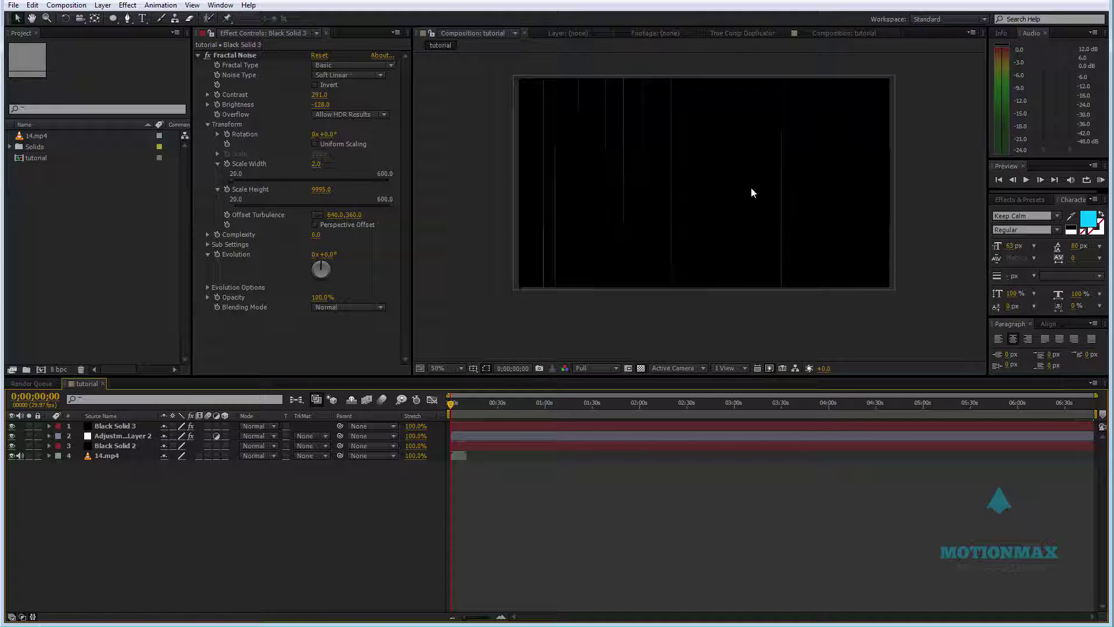
scroll(718, 185, up, 1)
drag(717, 184, 659, 167)
scroll(719, 184, down, 1)
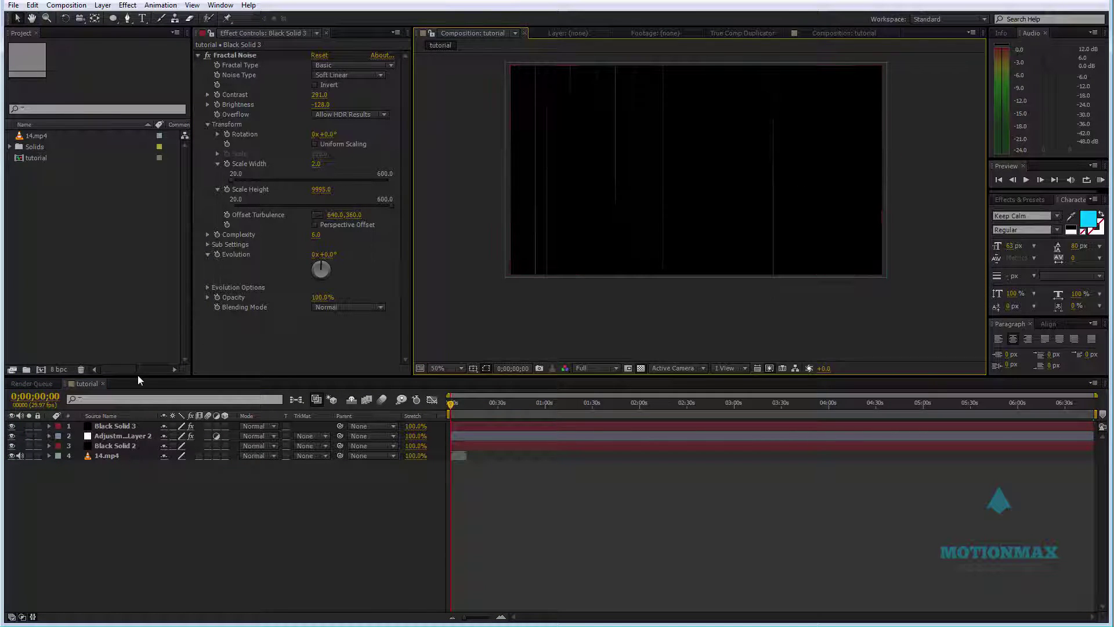
alt+click(218, 255)
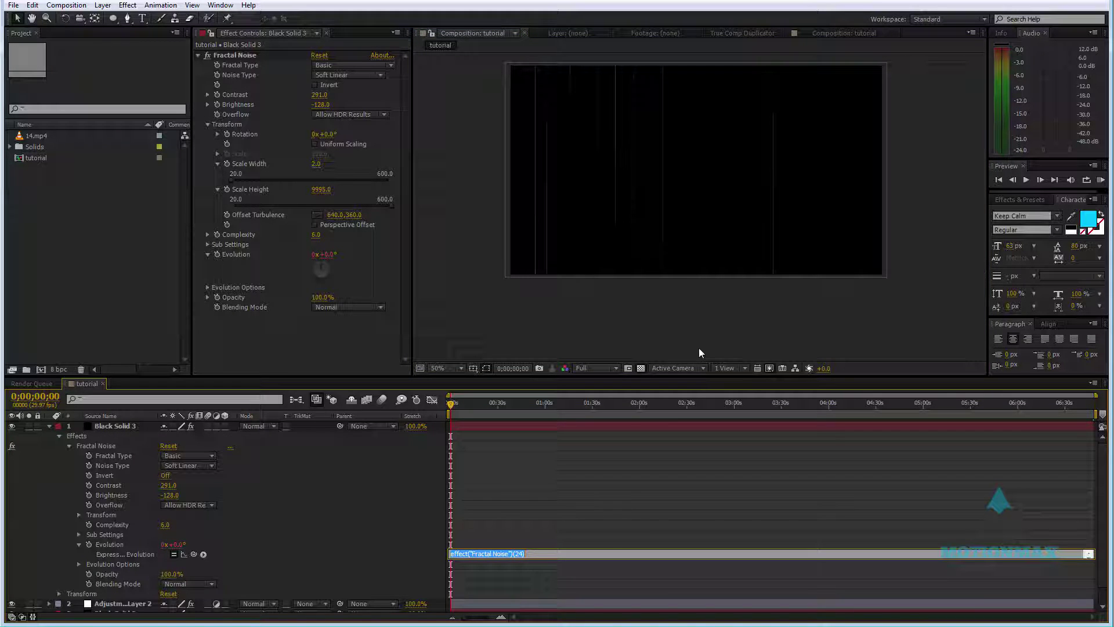
key(Delete)
key(Return)
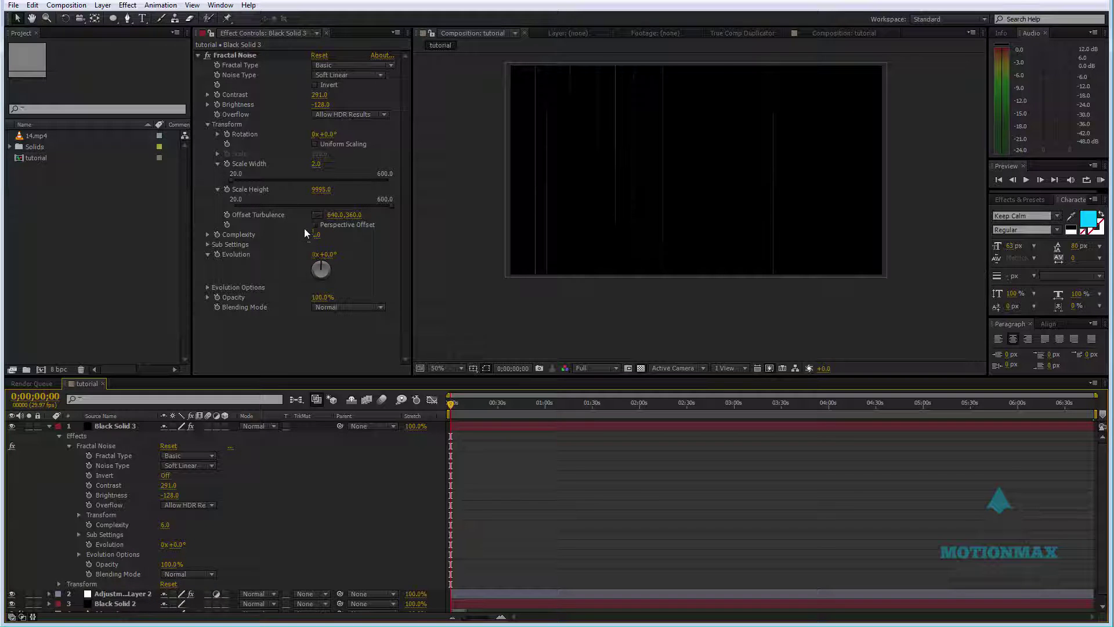
Set the Fractal Noise Complexity to 2 and Scale Height to 10000.
click(316, 235)
text(2)
key(KP_Enter)
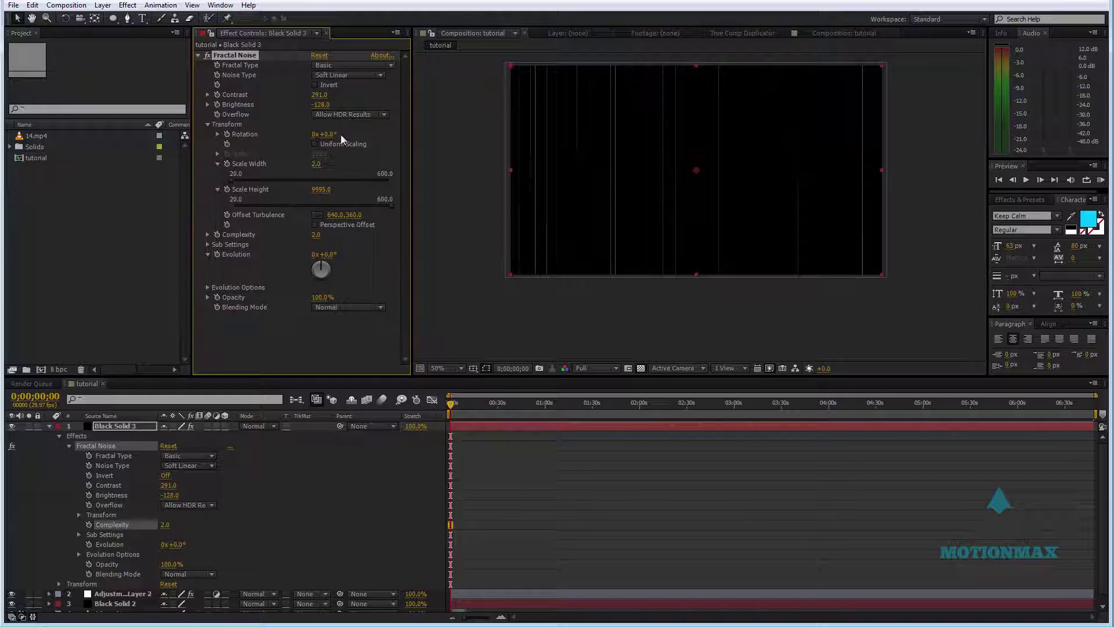
click(318, 189)
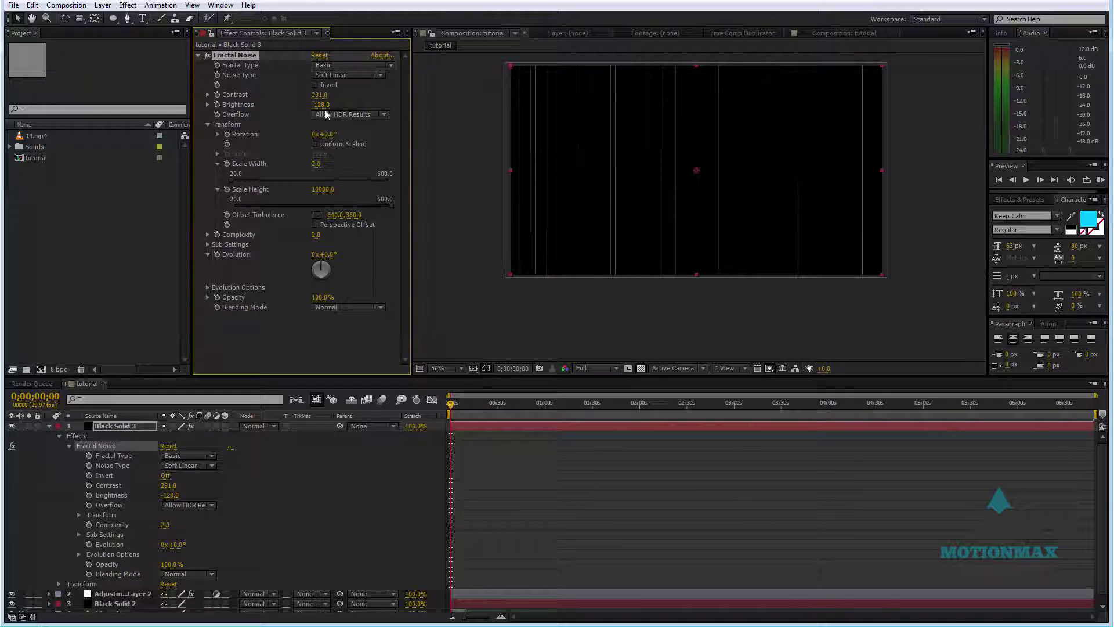
Set the Fractal Noise Brightness to -159 and Contrast to 356 to thin out the vertical lines.
drag(323, 108, 298, 107)
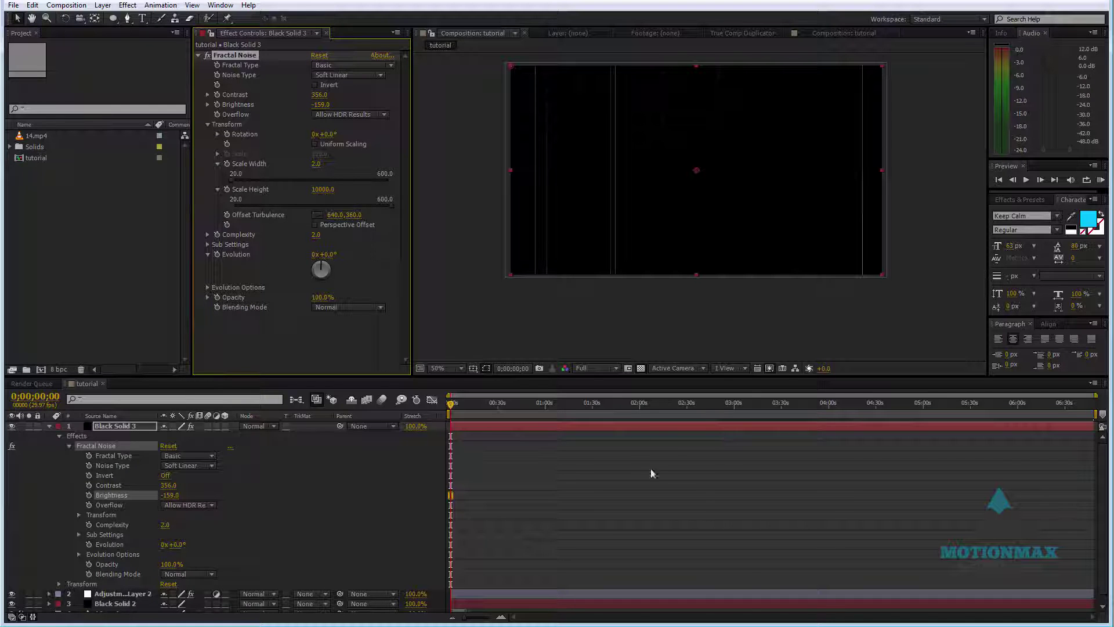
click(637, 443)
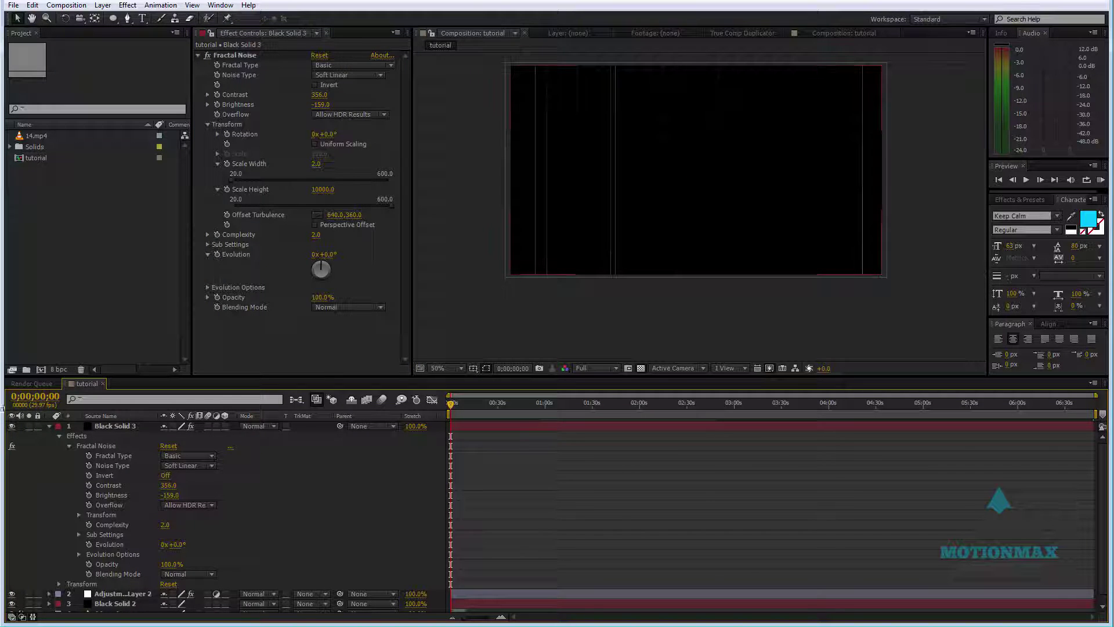
click(49, 426)
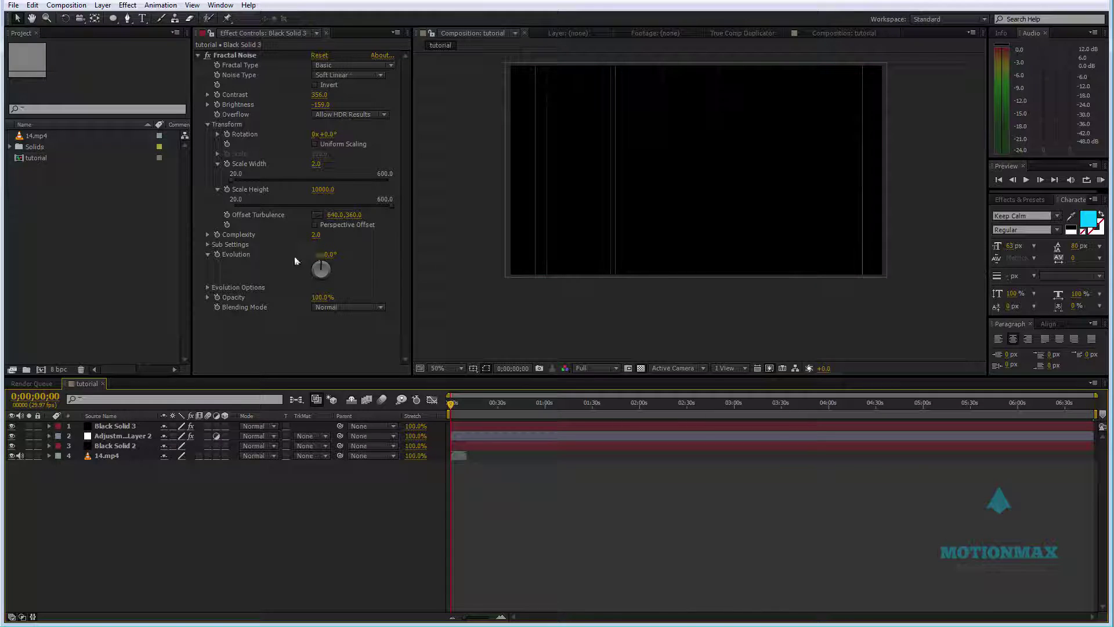
Animate the Fractal Noise Evolution with the expression time*500.
alt+click(218, 256)
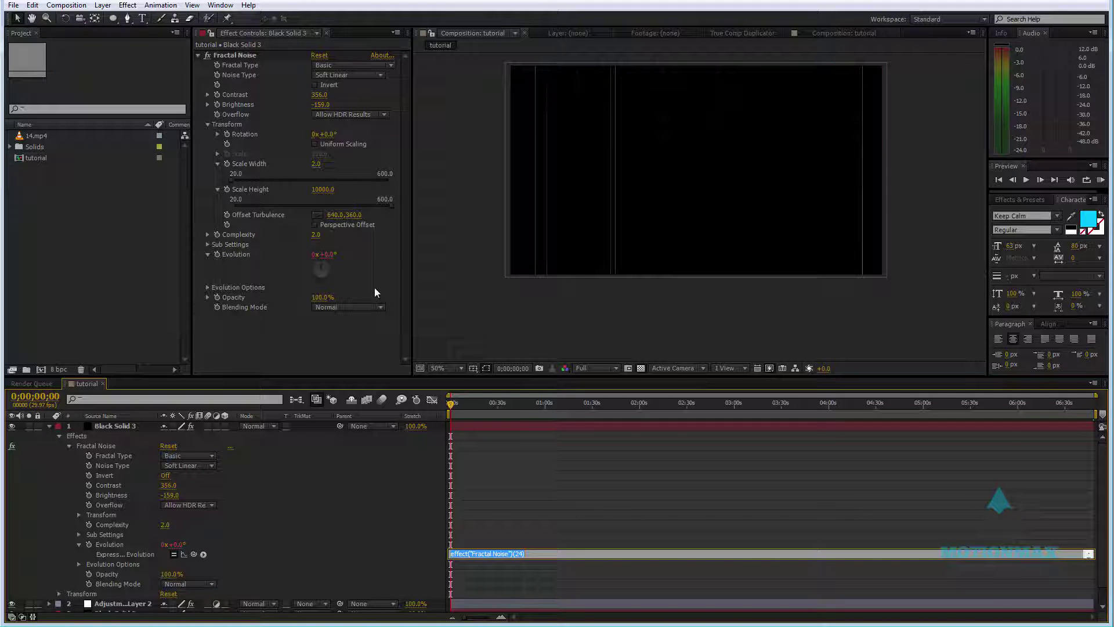
text(time*500)
key(KP_Enter)
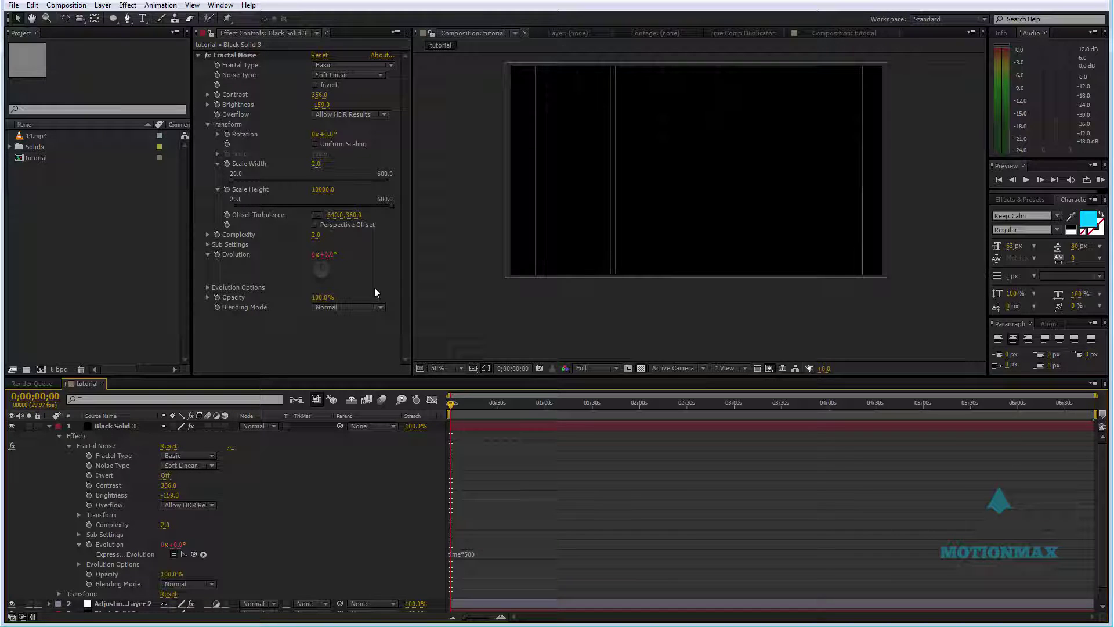
Preview the animated vertical lines over the first second of the composition, and collapse the solid's properties.
key(equal)
key(equal)
key(equal)
key(equal)
key(equal)
key(equal)
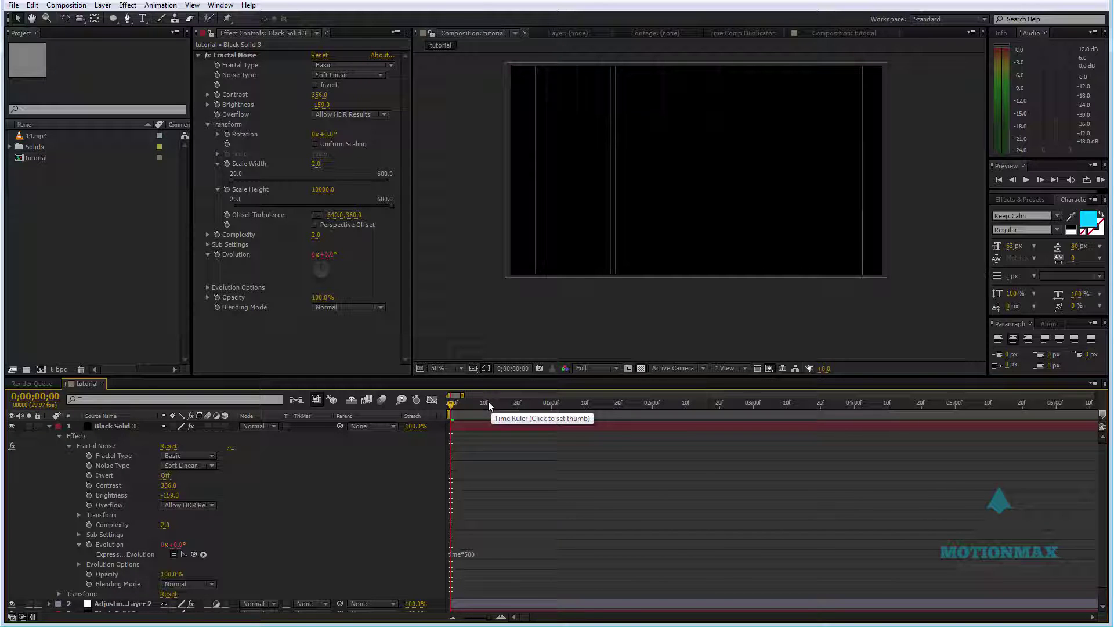
drag(489, 401, 554, 408)
click(553, 409)
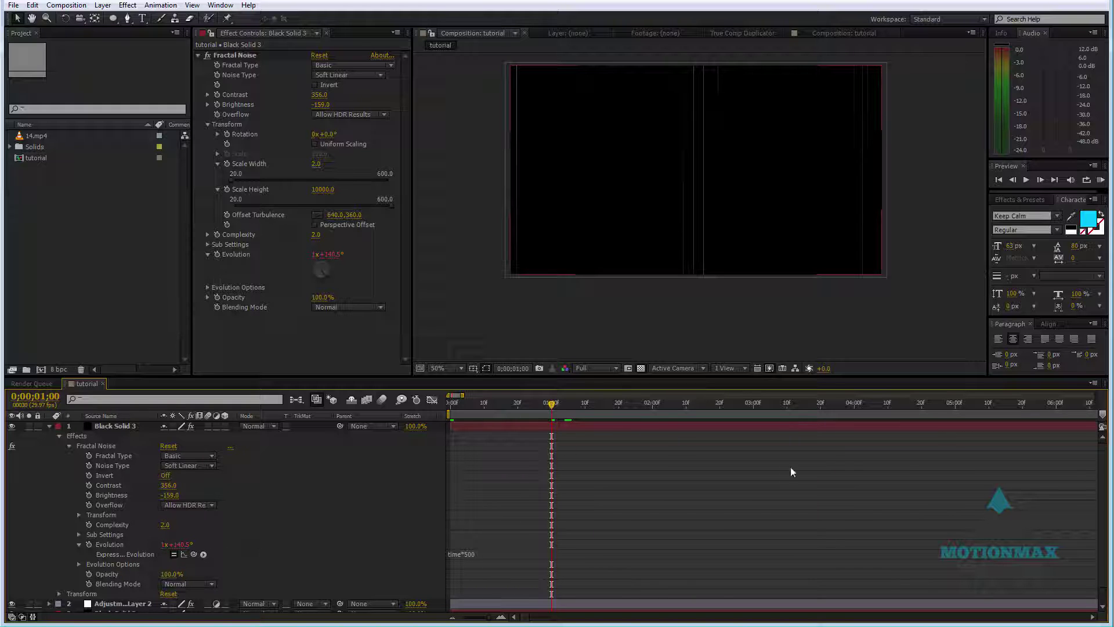
drag(551, 404, 350, 422)
key(space)
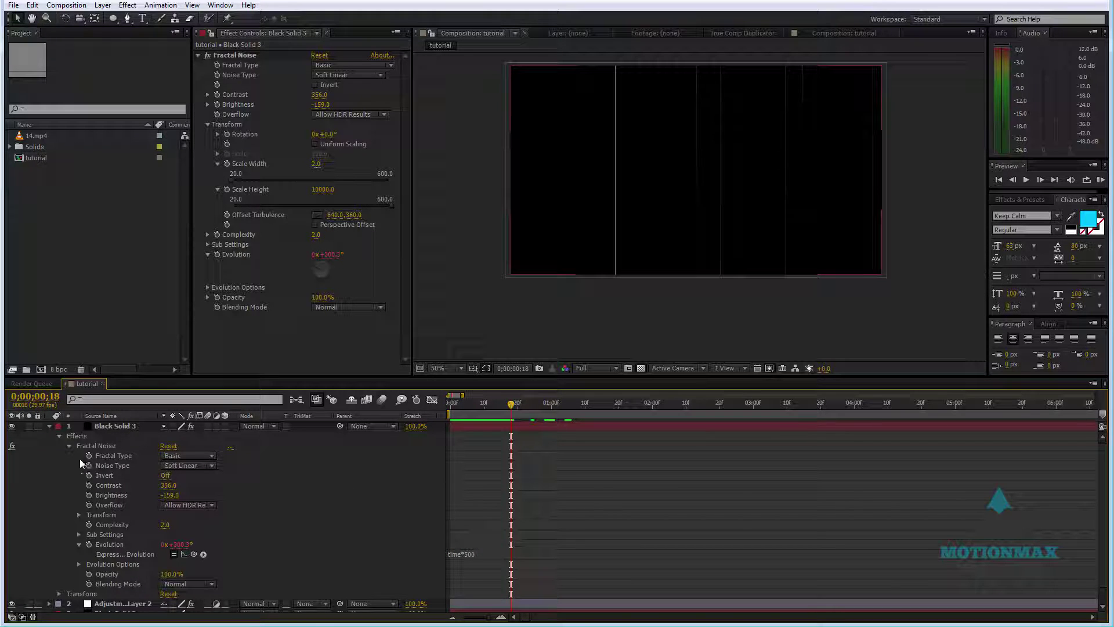
click(50, 426)
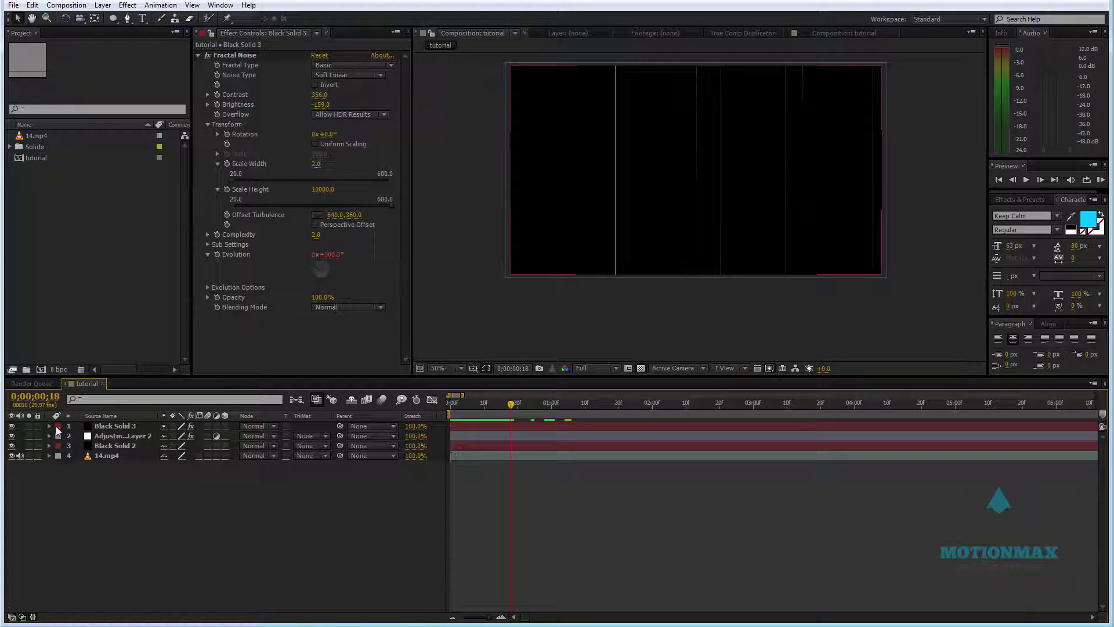
Add the Invert effect to the Black Solid 3 layer, set its blending mode to Multiply, and preview the scratches over the footage.
click(109, 427)
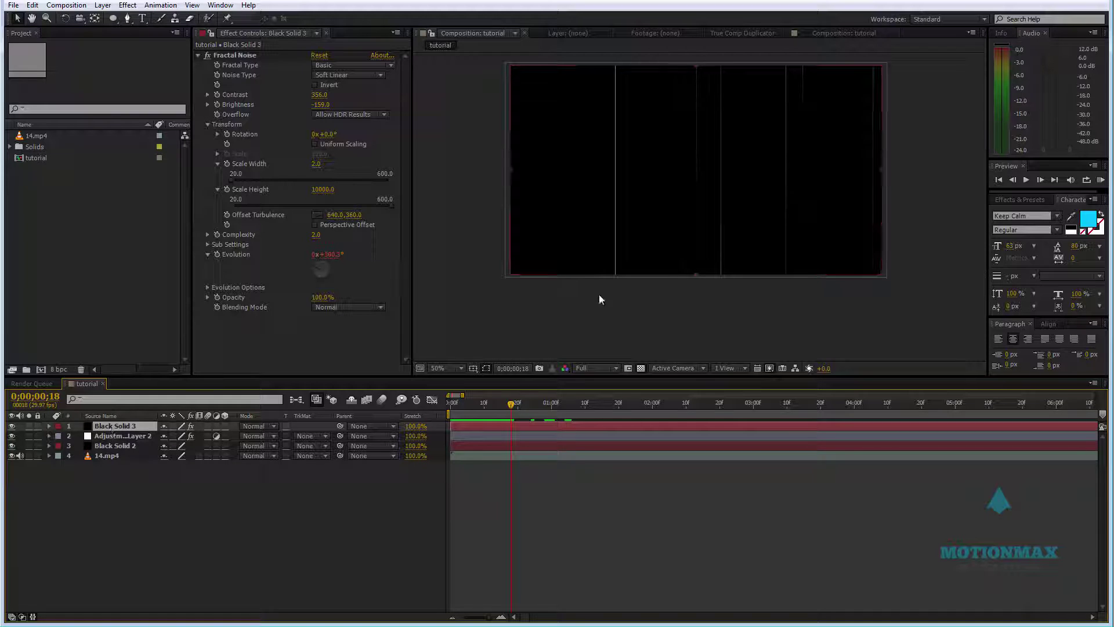
right_click(277, 335)
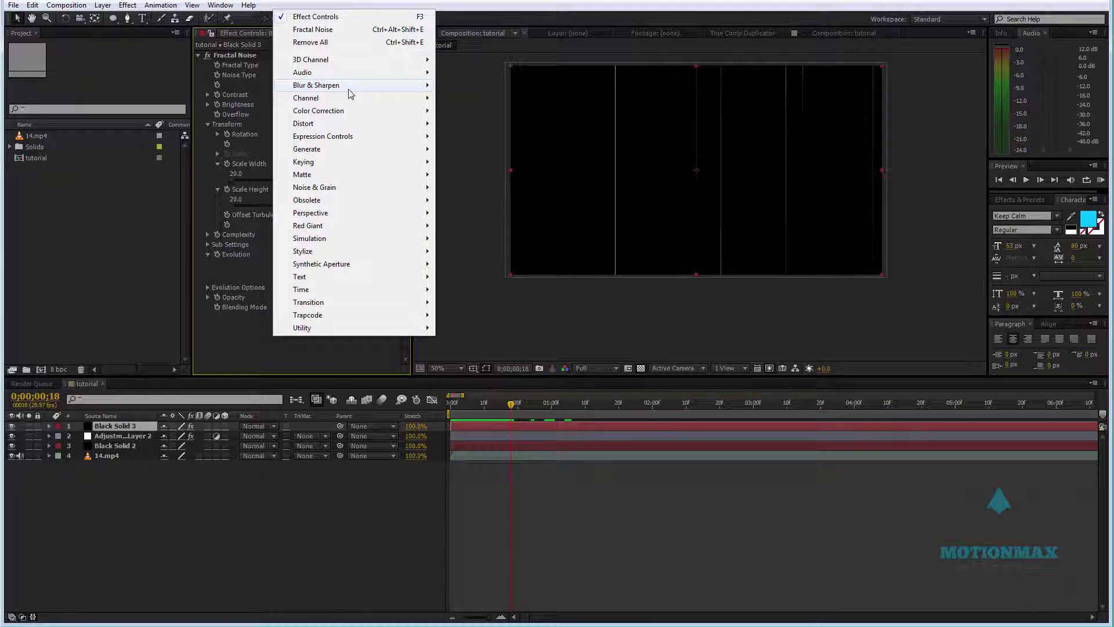
mouse_move(348, 99)
click(485, 180)
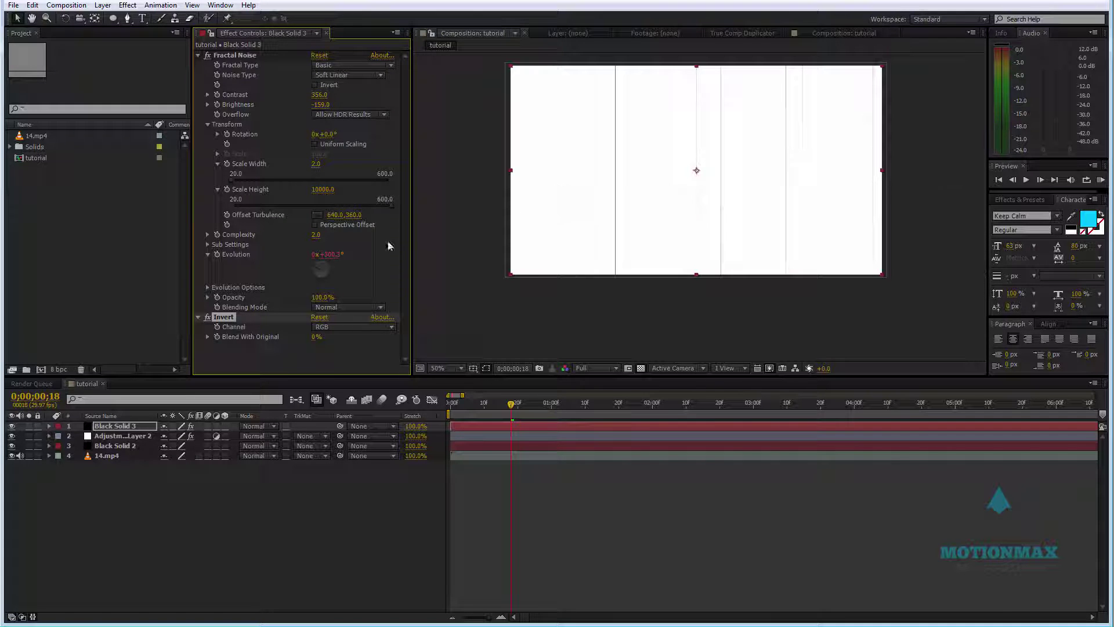
click(266, 426)
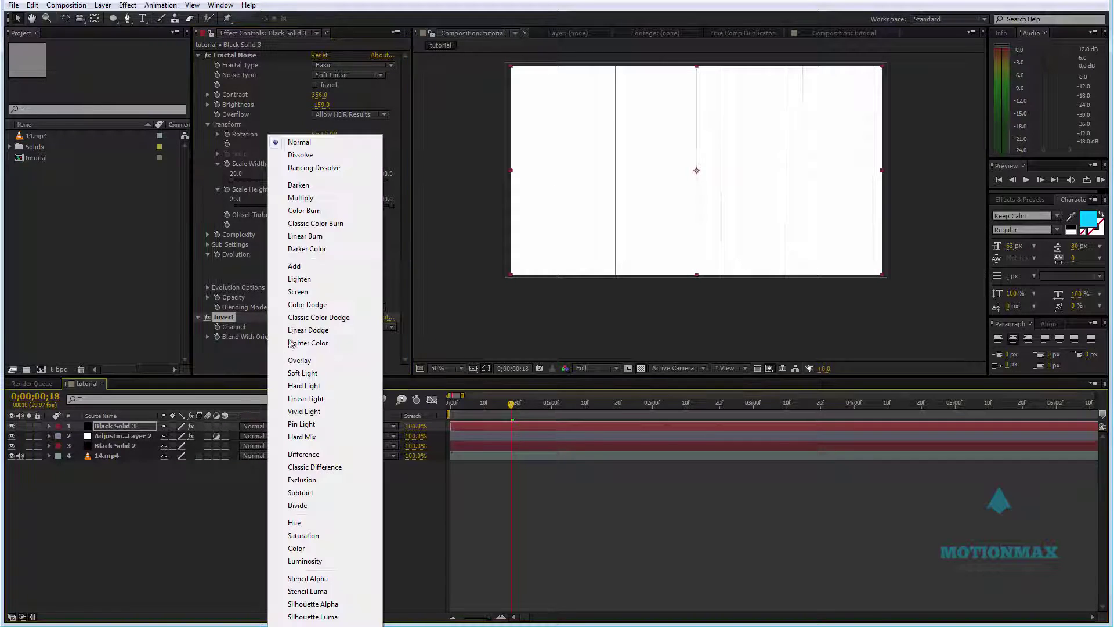
click(322, 198)
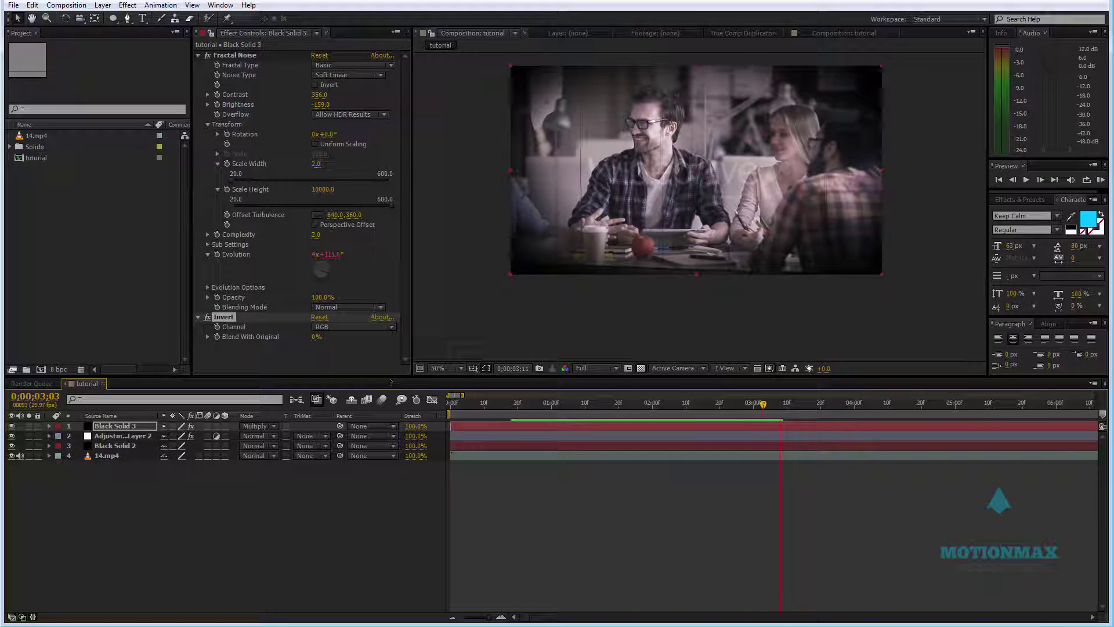
click(238, 507)
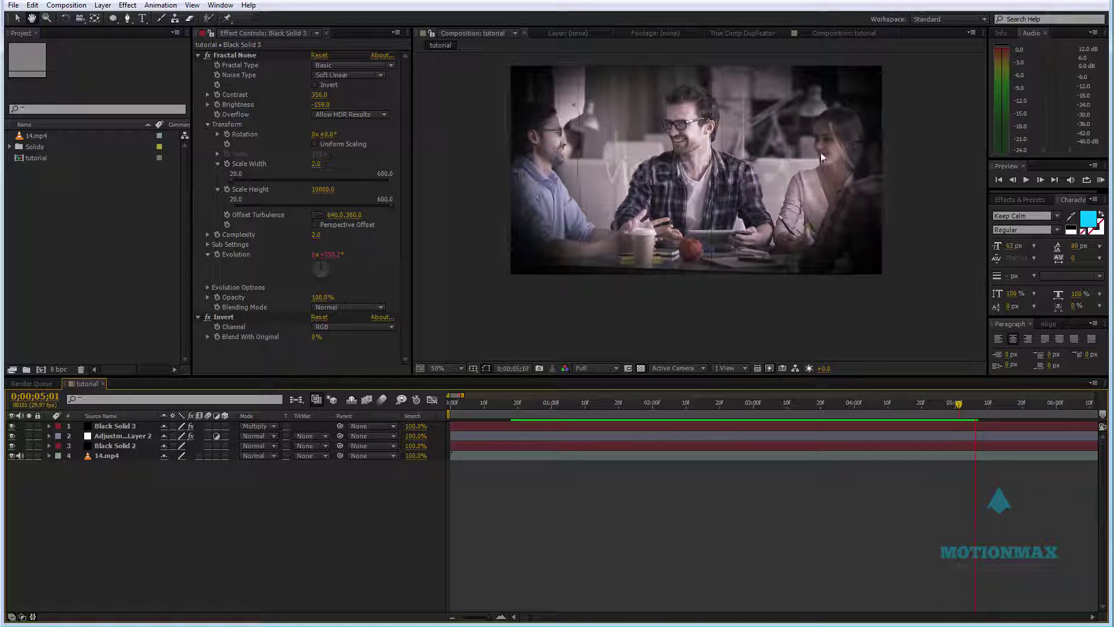
right_click(148, 498)
mouse_move(302, 503)
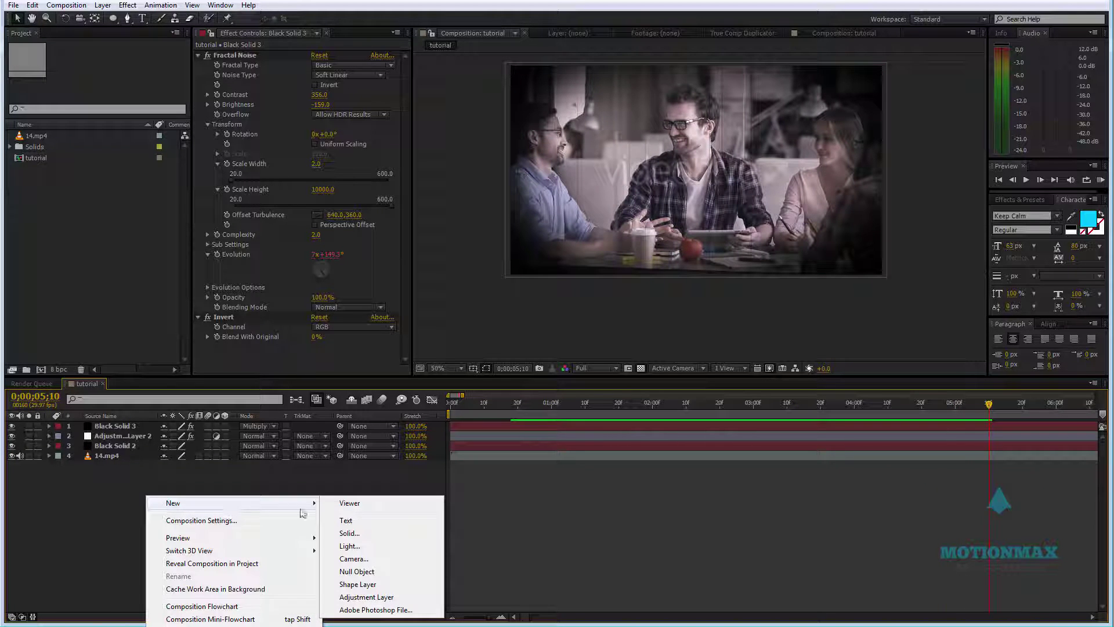
click(349, 533)
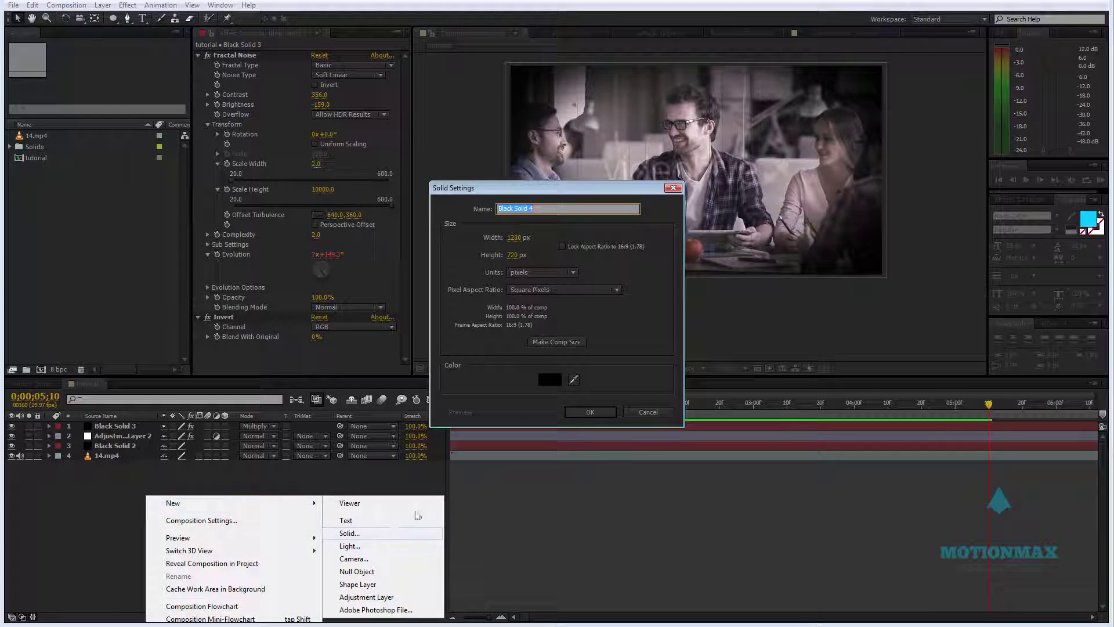
click(597, 412)
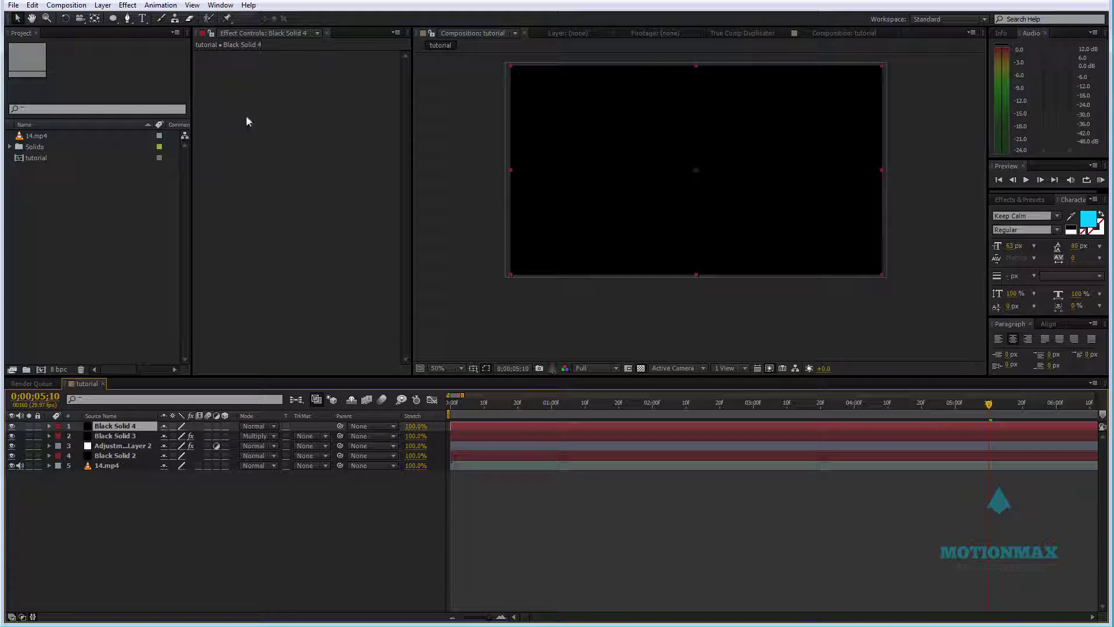
right_click(245, 82)
click(125, 481)
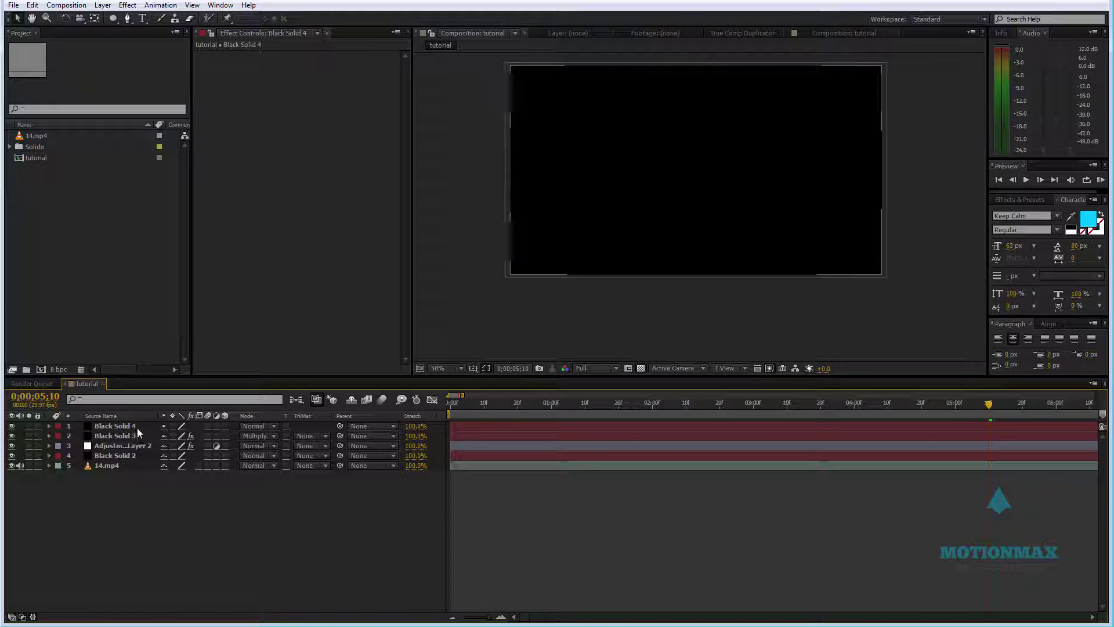
click(137, 427)
key(Delete)
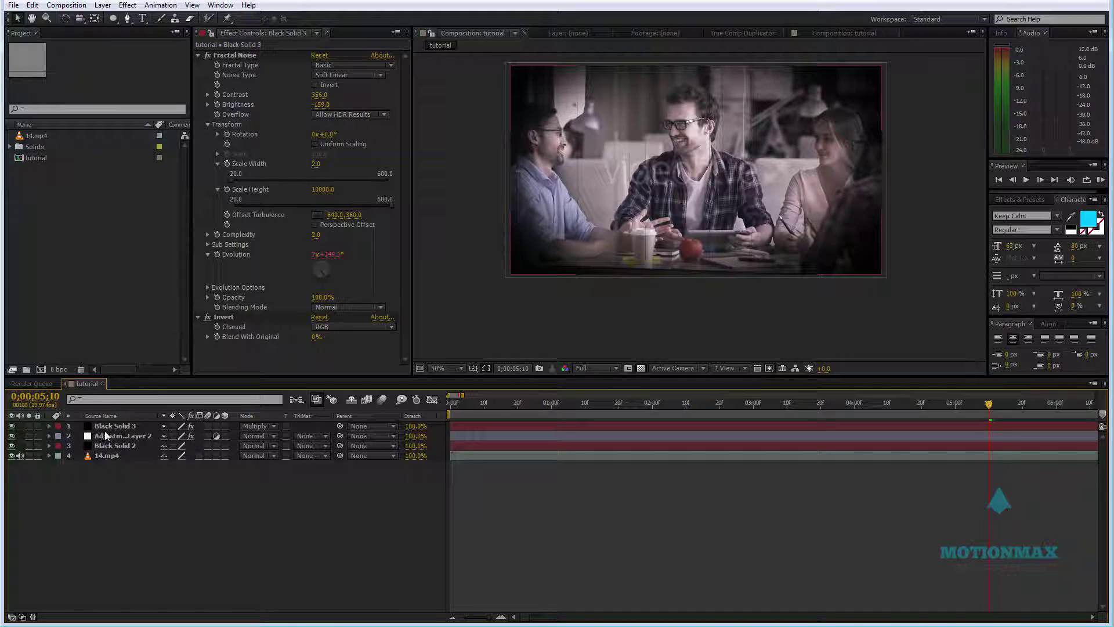
Rename the Black Solid 3 layer as scratches.
click(106, 429)
key(Return)
text(scratch)
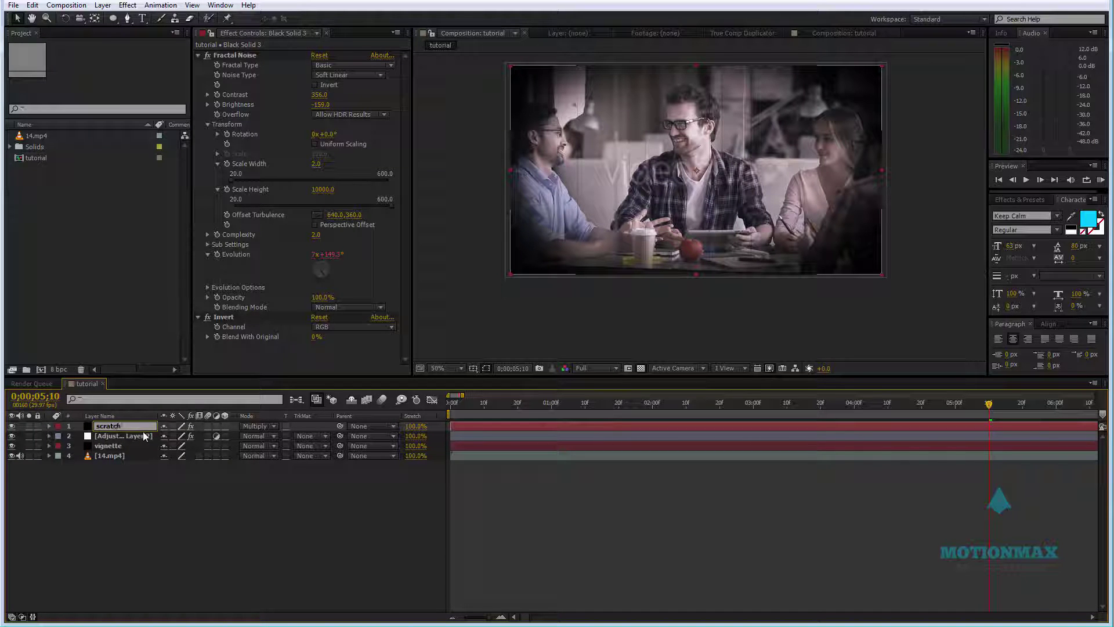
text(es)
key(Return)
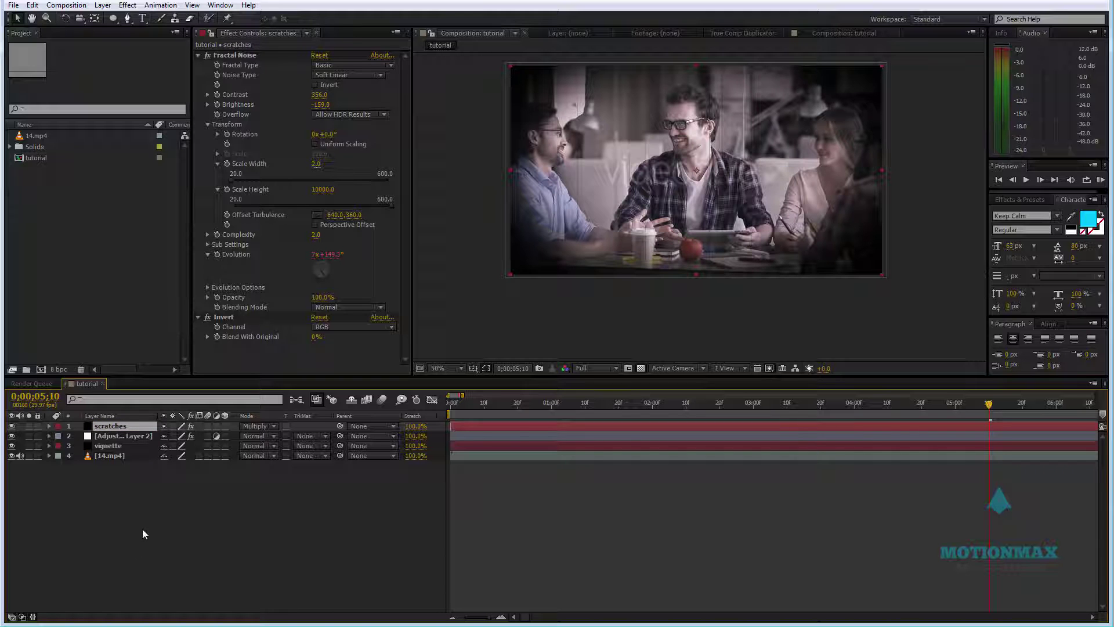
Create a new 1280 x 720 px black solid and name it dust.
right_click(149, 478)
mouse_move(174, 485)
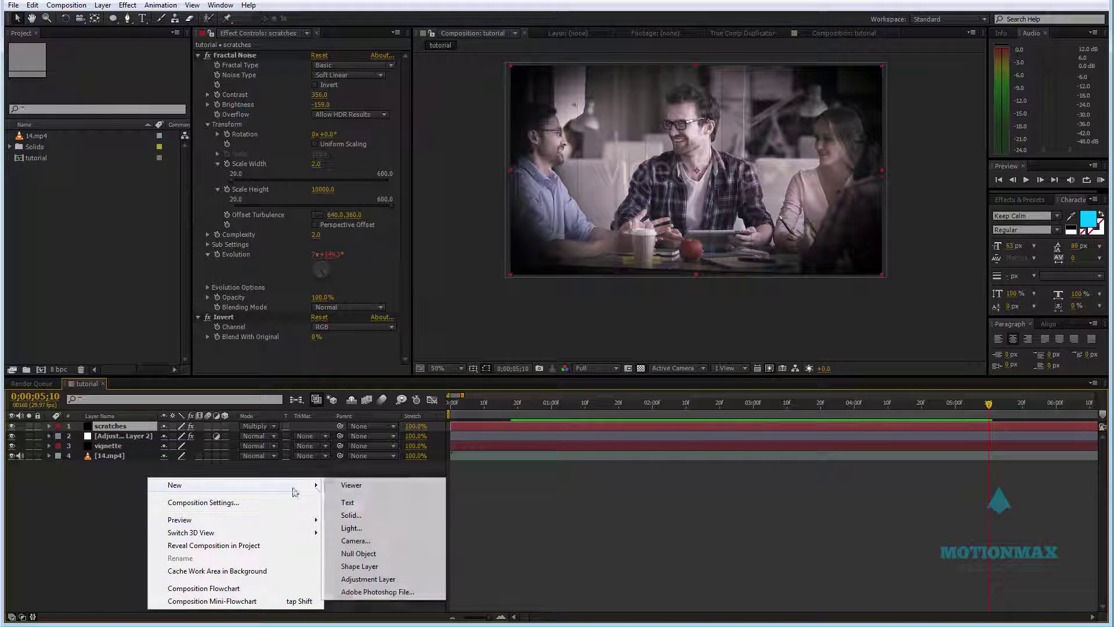
click(351, 515)
click(604, 411)
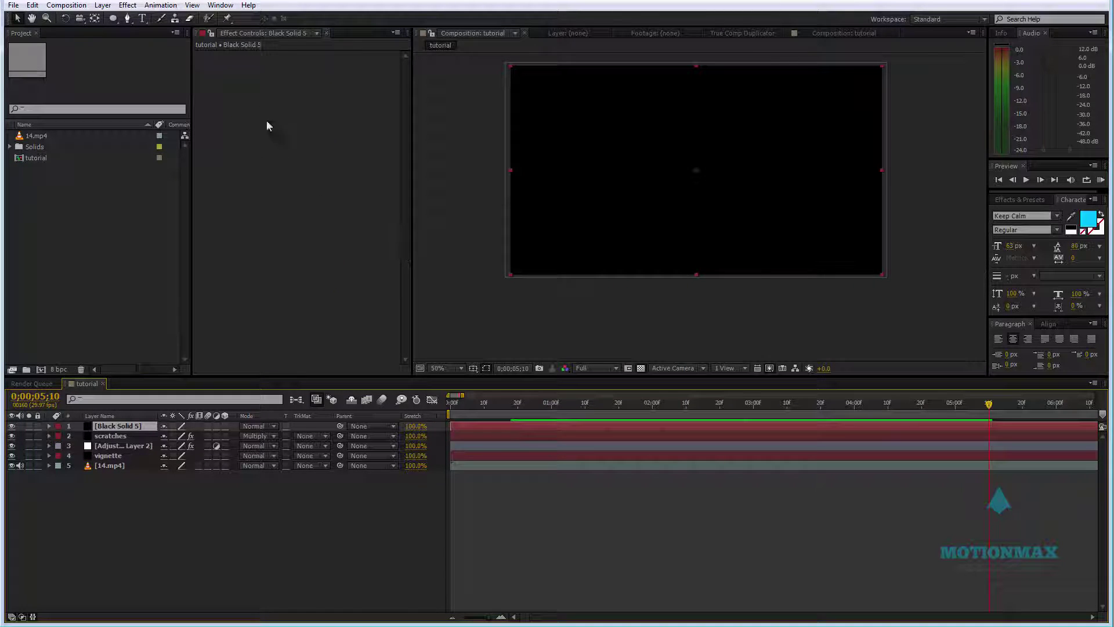
key(Return)
text(dust)
key(Return)
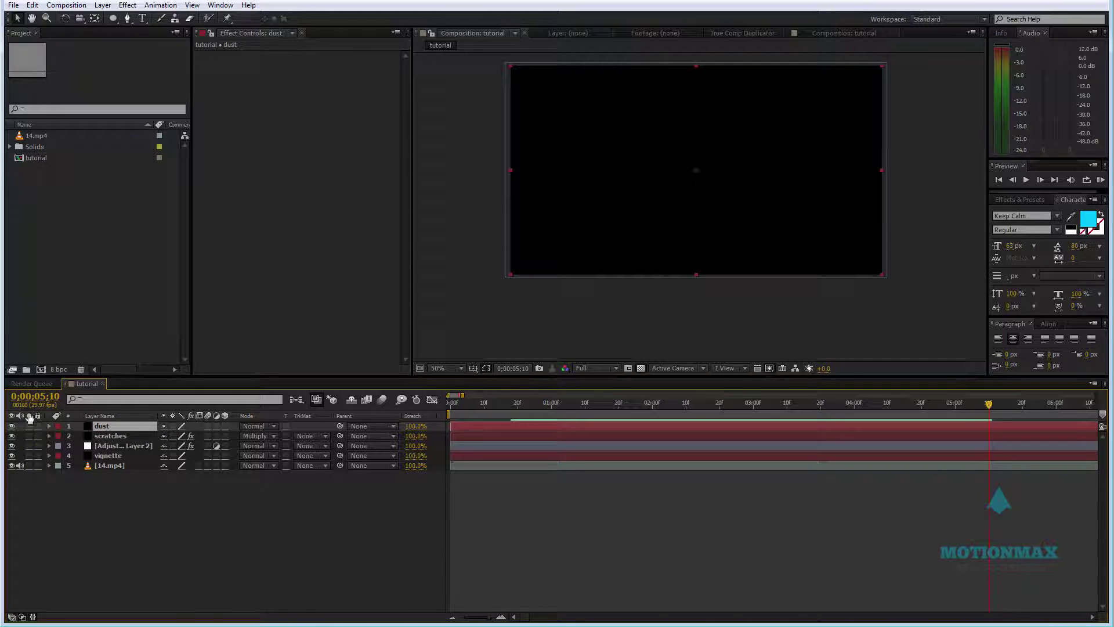
Add the Fractal Noise effect to the dust layer.
right_click(262, 91)
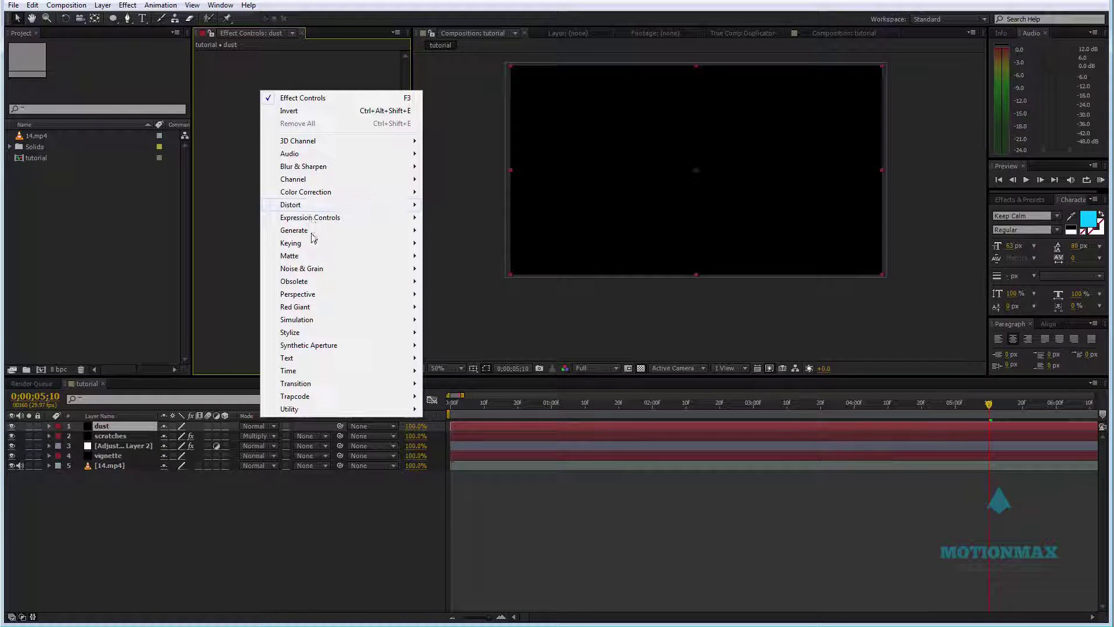
mouse_move(314, 232)
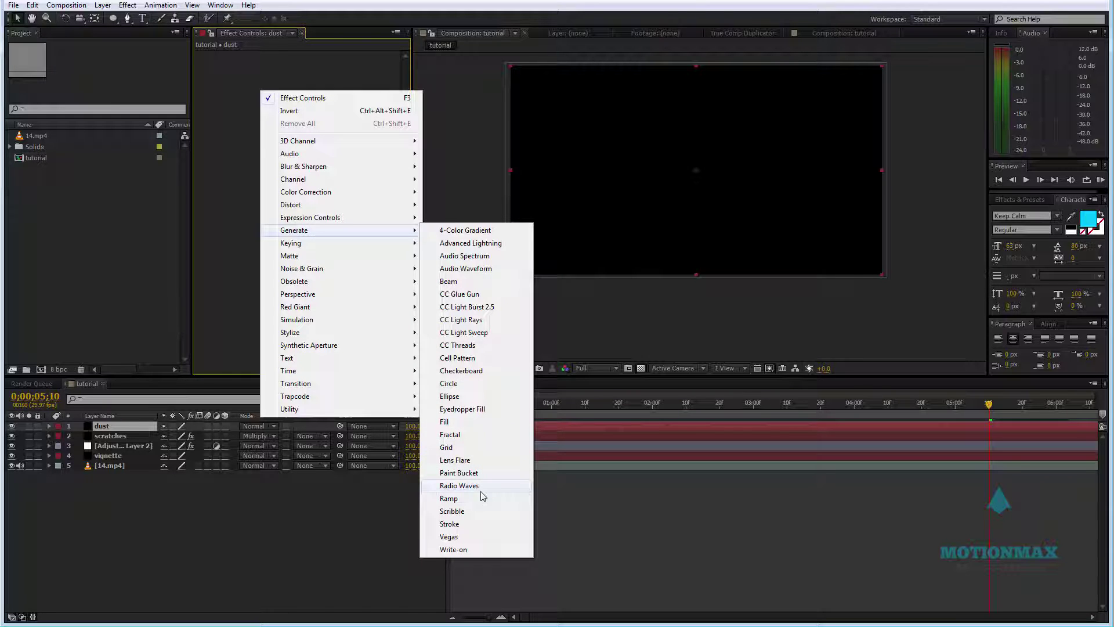
mouse_move(339, 270)
click(480, 294)
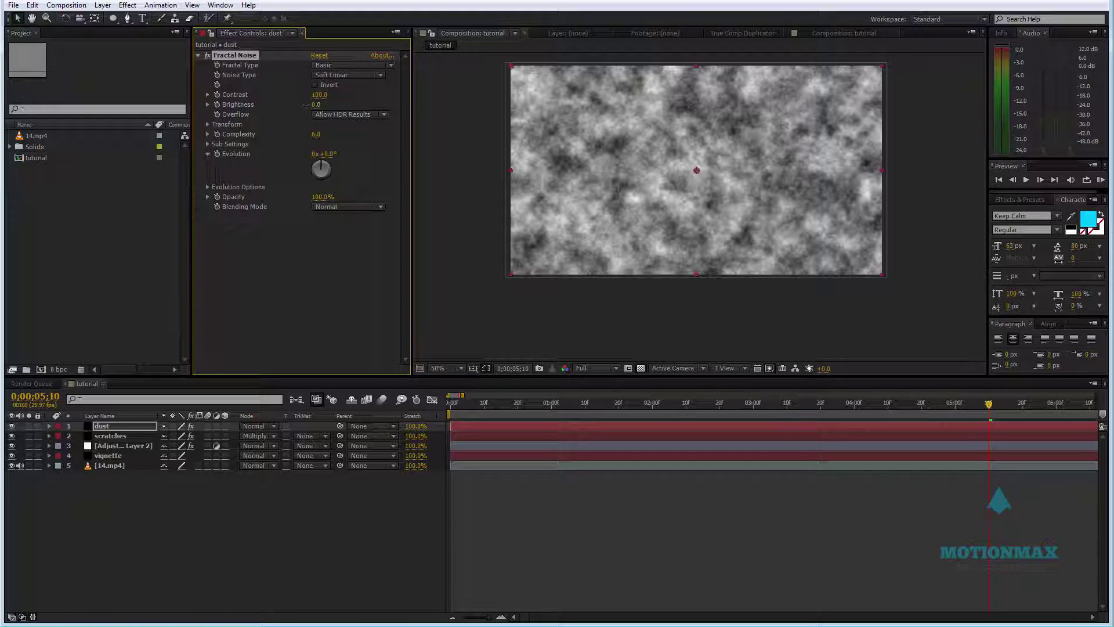
Set the dust layer's Fractal Noise Contrast to 475 and Brightness to -209 to reduce the noise to small spots.
drag(316, 104, 540, 95)
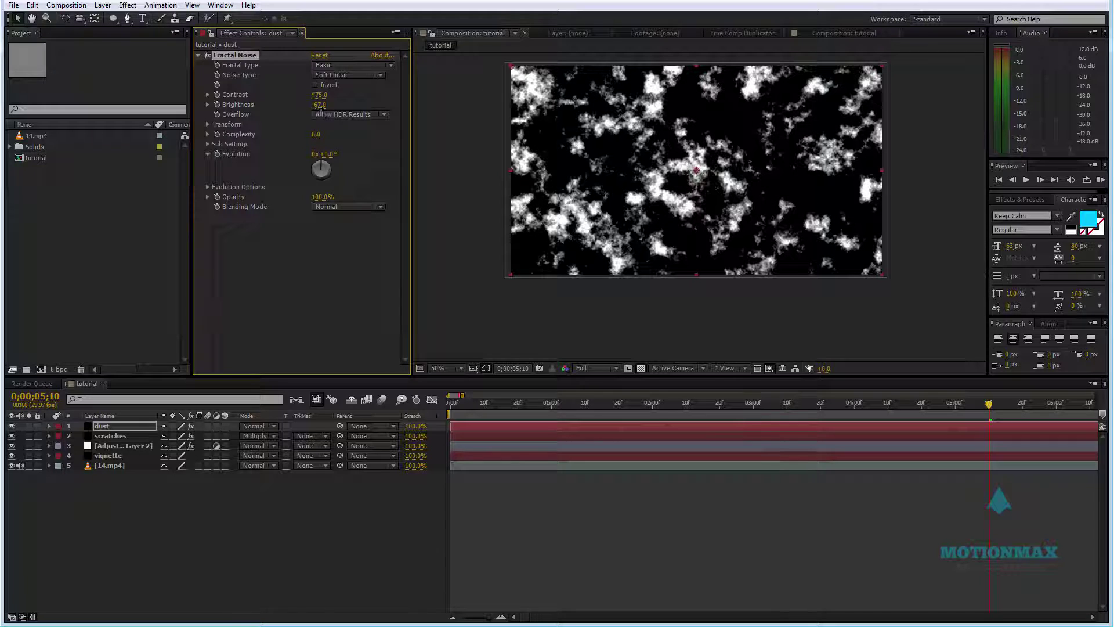
click(319, 104)
click(379, 101)
drag(318, 110, 242, 112)
key(h)
scroll(805, 104, up, 1)
drag(806, 193, 946, 341)
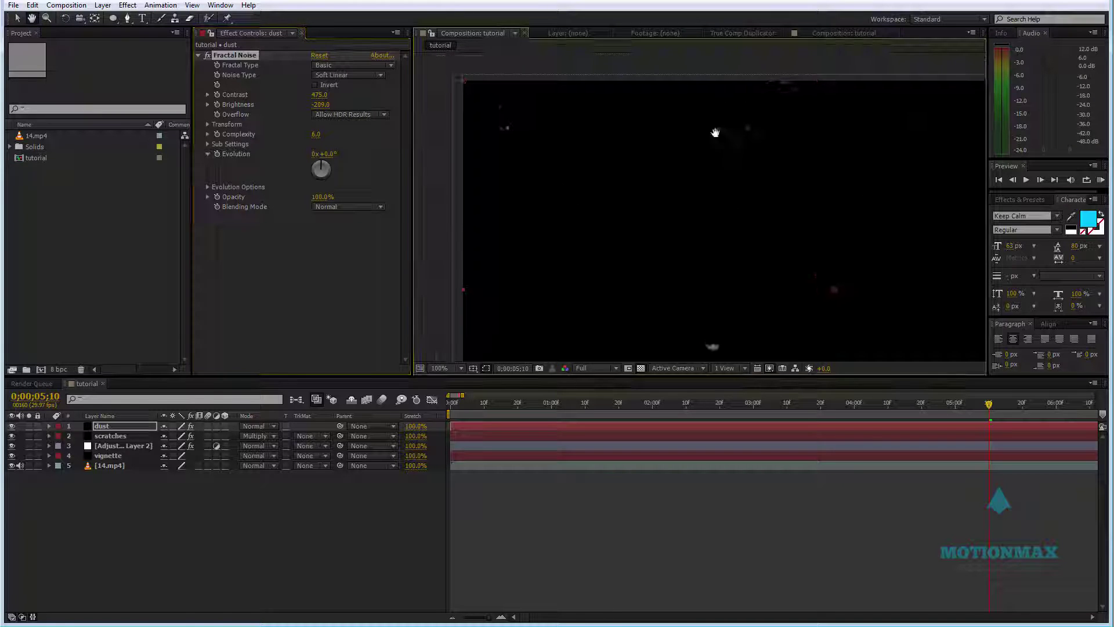
Set the dust layer's Fractal Noise Contrast to 986 and Brightness to -400 for fewer, sharper specks.
drag(319, 94, 354, 94)
drag(425, 96, 438, 96)
drag(317, 107, 233, 107)
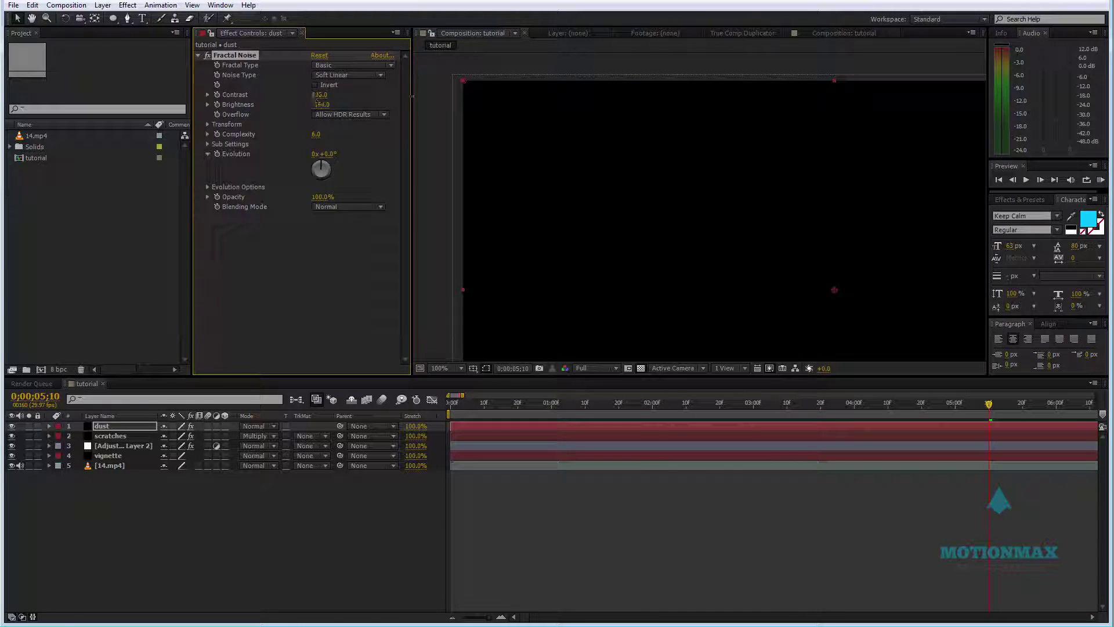
mouse_move(438, 97)
mouse_down()
mouse_move(493, 97)
mouse_move(441, 97)
mouse_up()
drag(325, 109, 313, 108)
scroll(676, 224, down, 2)
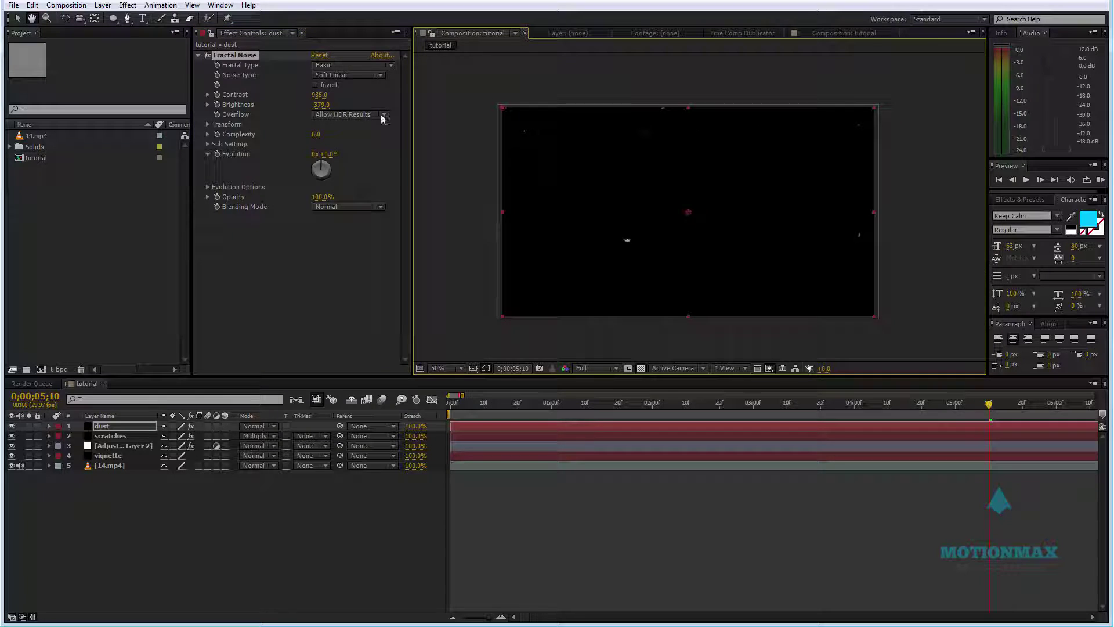
drag(321, 97, 356, 95)
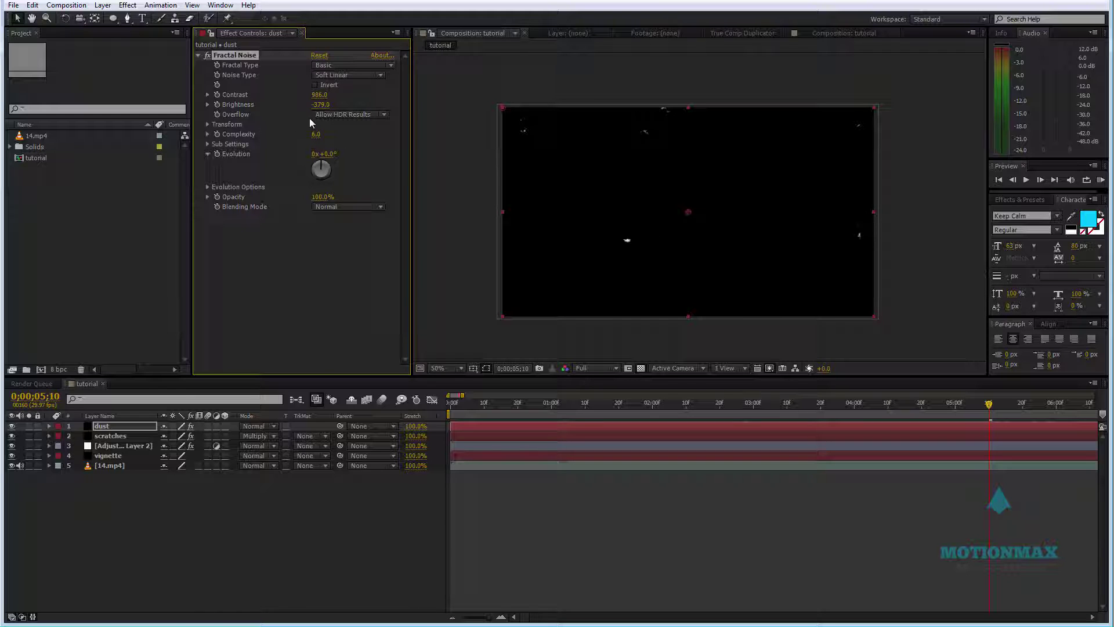
drag(324, 107, 314, 104)
Inspect the specks up close and set the dust layer's Fractal Noise Contrast to 958.
key(h)
drag(678, 294, 899, 415)
scroll(676, 269, up, 1)
drag(759, 193, 528, 189)
drag(902, 279, 655, 160)
drag(598, 278, 838, 192)
drag(664, 191, 743, 206)
drag(683, 172, 684, 195)
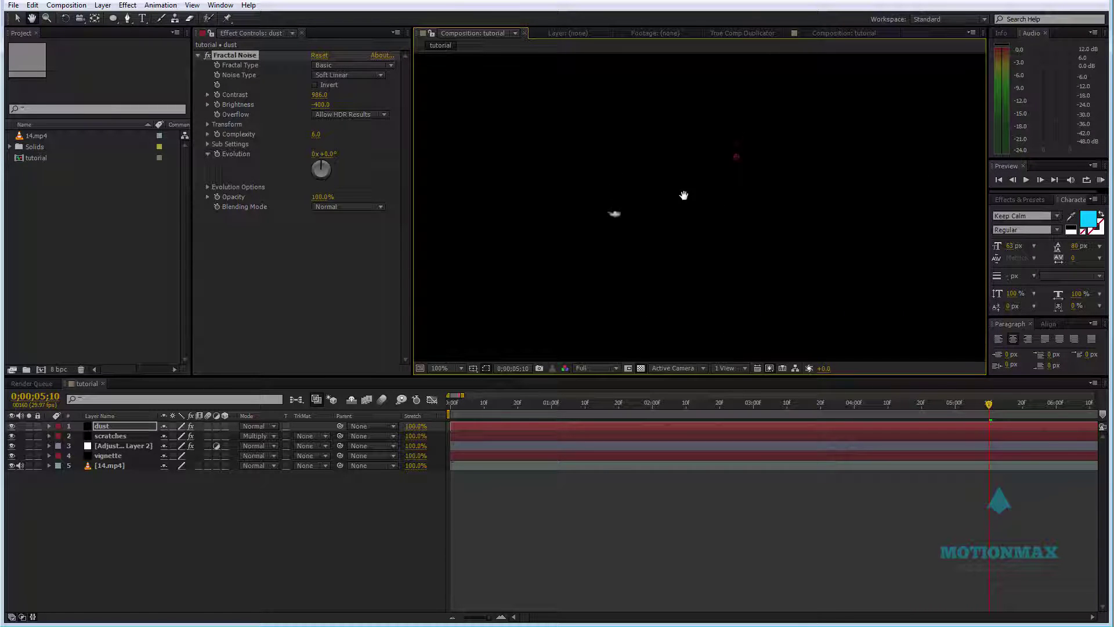
key(v)
mouse_move(322, 99)
mouse_down()
mouse_move(300, 96)
mouse_move(340, 100)
mouse_up()
key(h)
scroll(726, 199, down, 1)
mouse_move(726, 199)
mouse_down()
mouse_move(656, 224)
mouse_move(739, 215)
mouse_up()
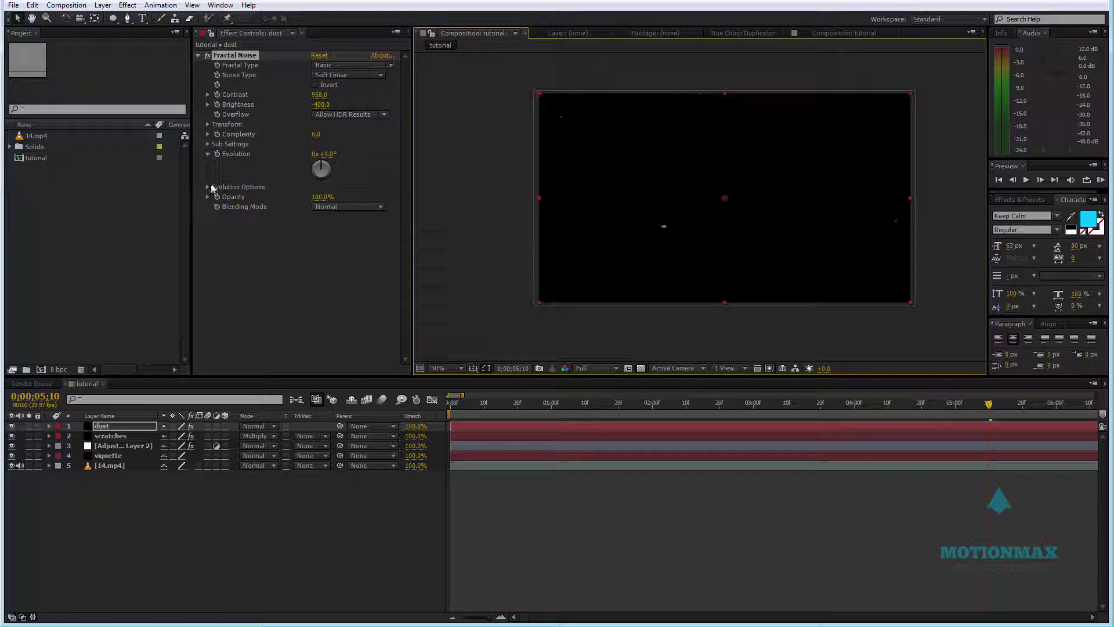
Drive the dust noise's Random Seed with the expression random()*100, preview the first second, and collapse the layer's properties.
click(207, 188)
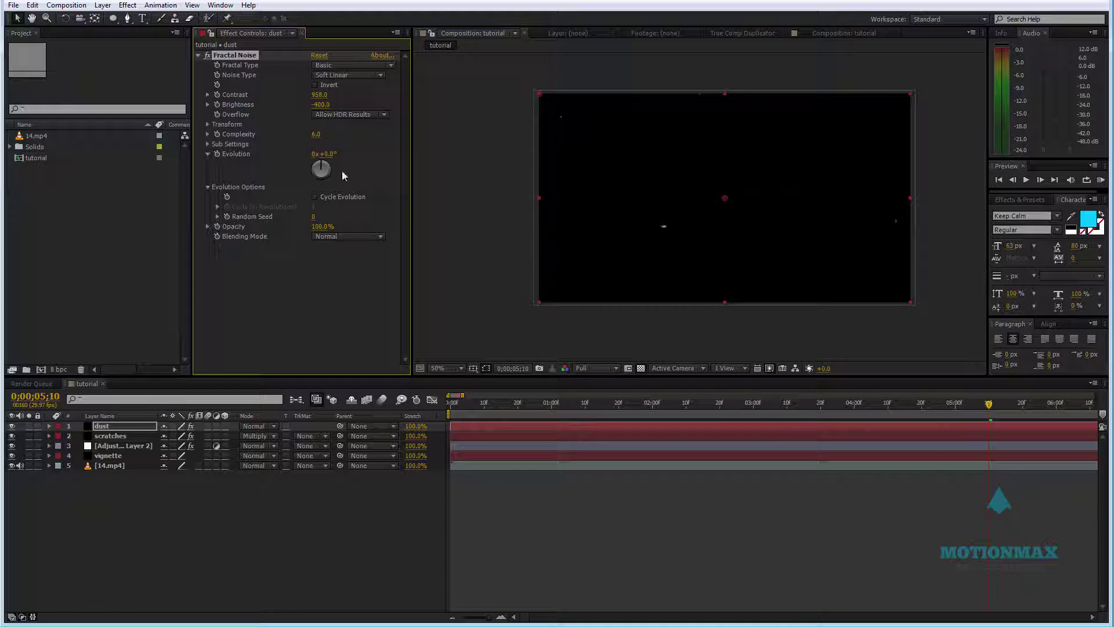
alt+click(227, 218)
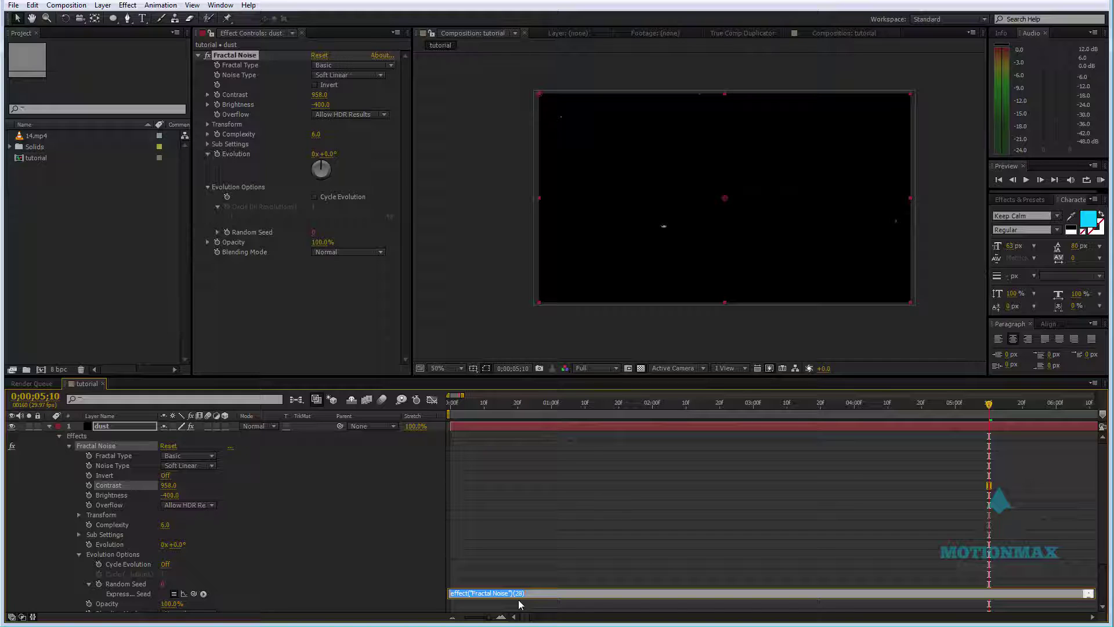
key(BackSpace)
drag(519, 405, 332, 405)
key(space)
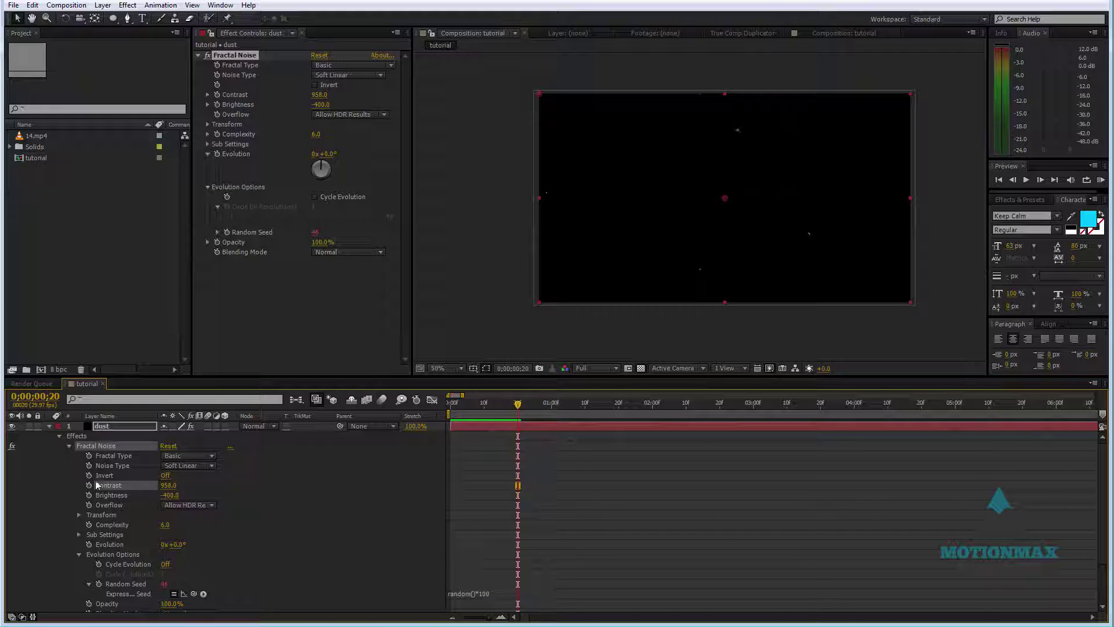
click(50, 427)
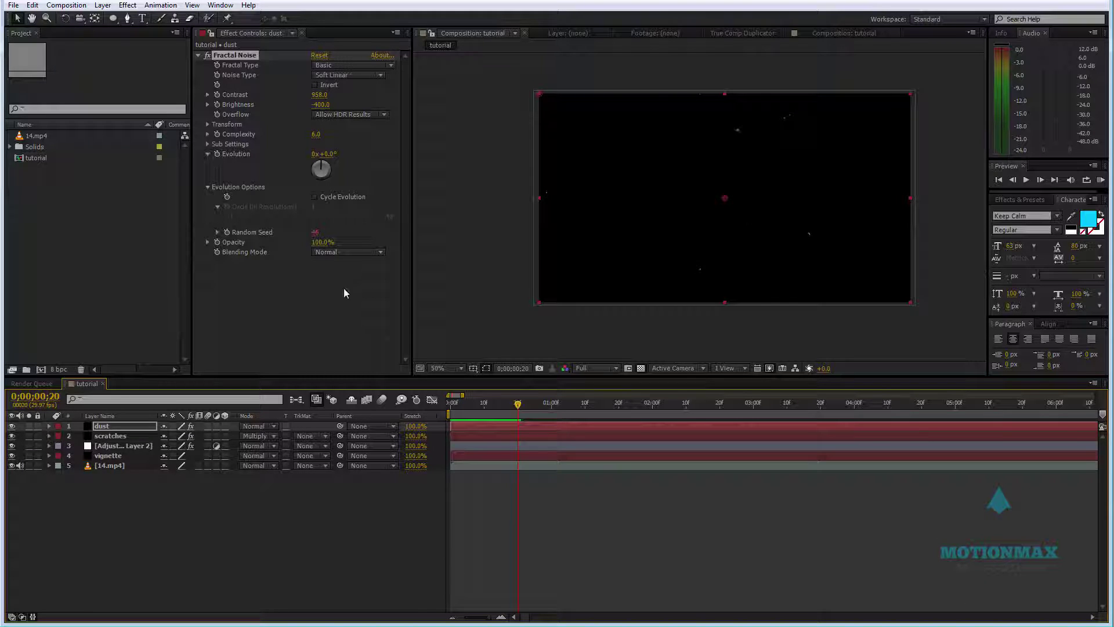
Add the Invert effect to the dust layer and set its blending mode to Multiply.
right_click(307, 290)
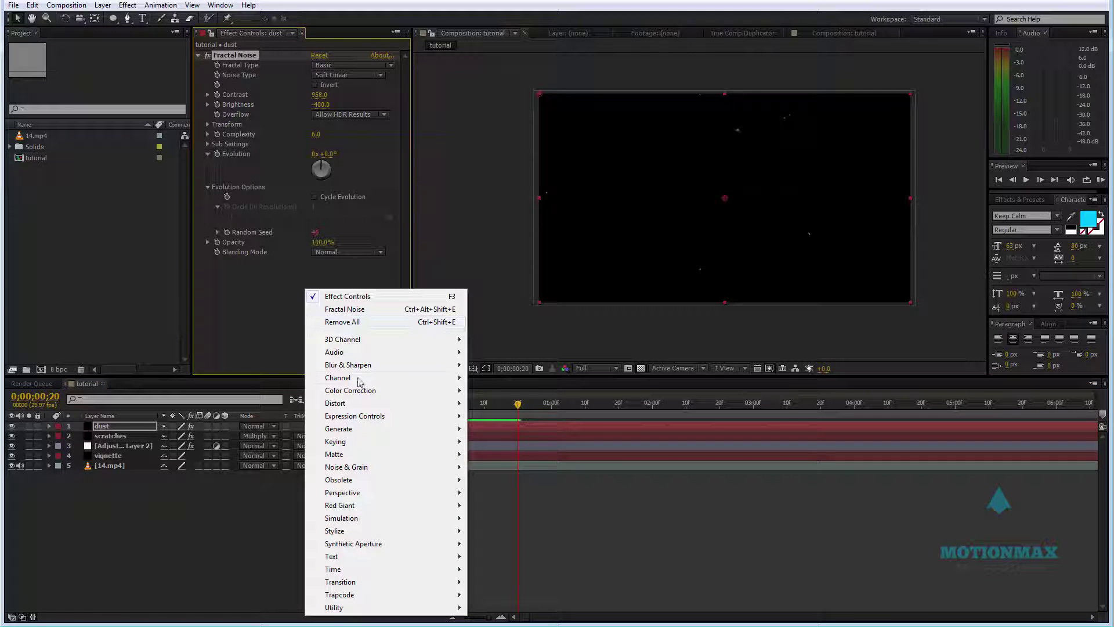
mouse_move(364, 392)
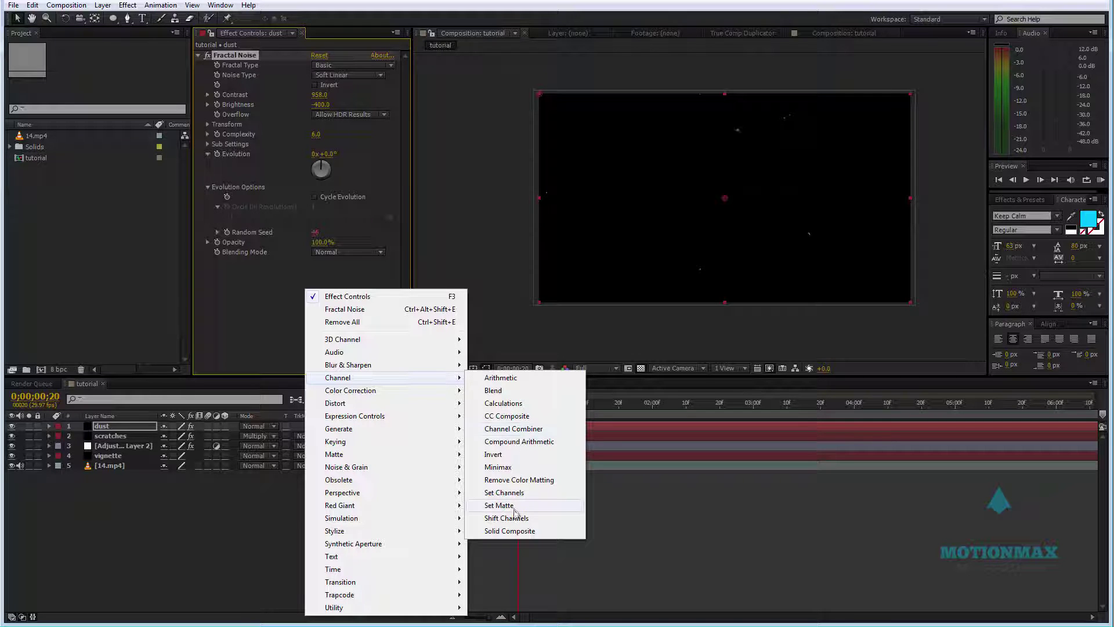
click(505, 454)
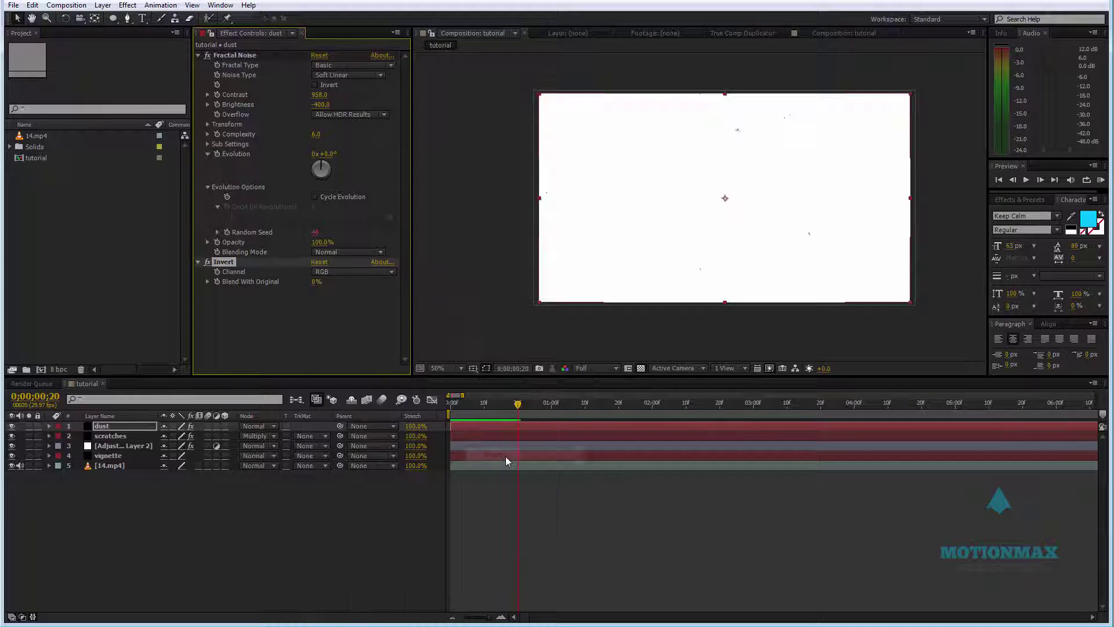
click(255, 426)
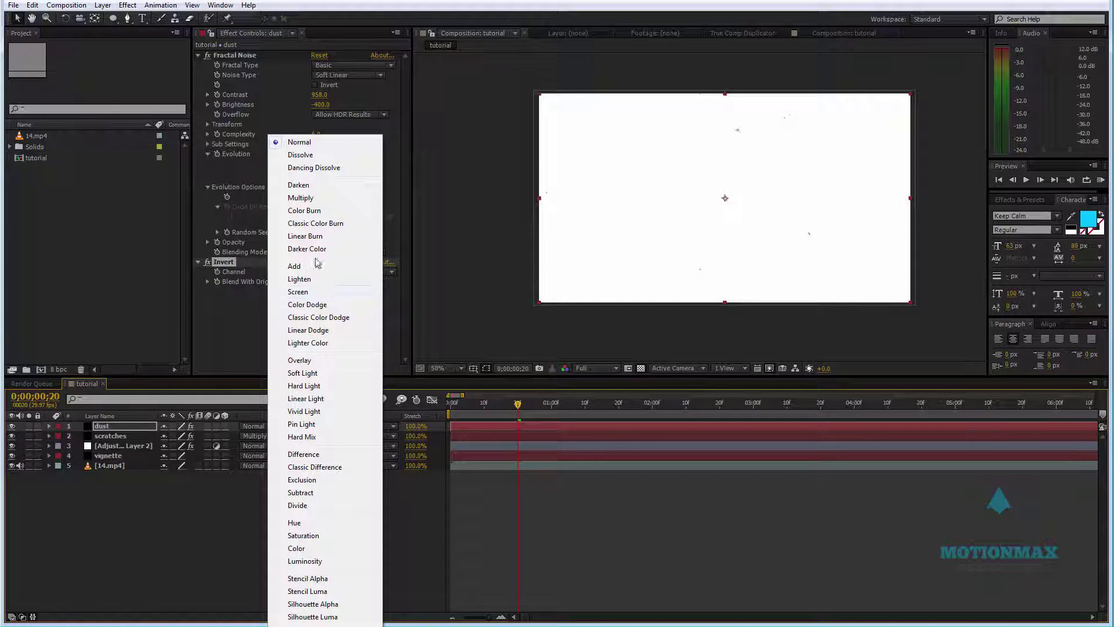
click(322, 197)
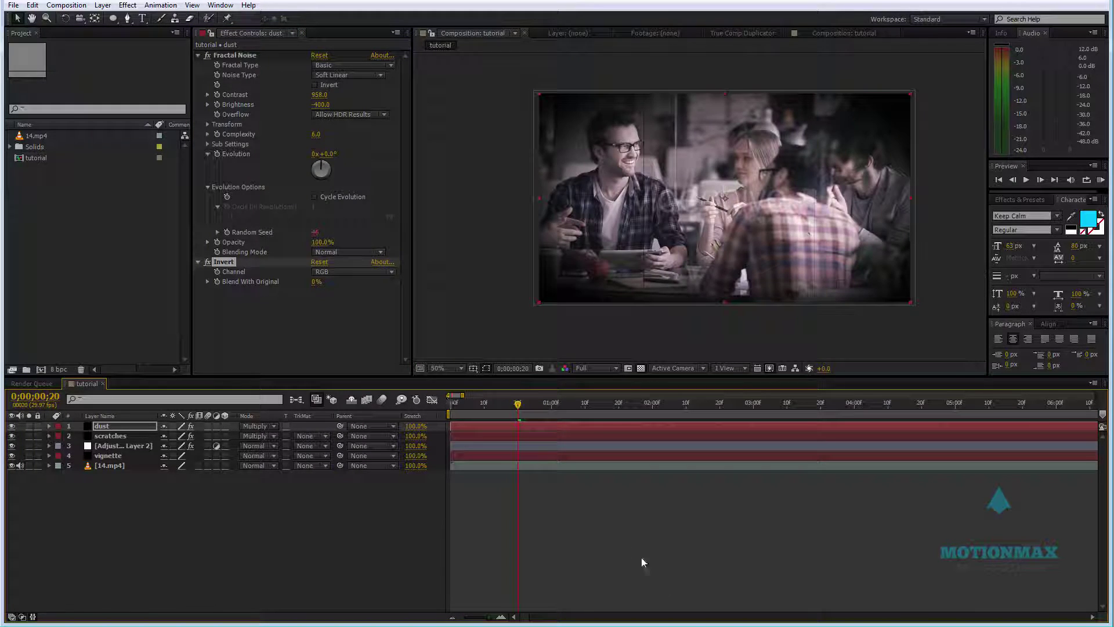
Preview the composite, set the adjustment layer's Amount to Tint to 100% and preview the graded footage again.
key(KP_0)
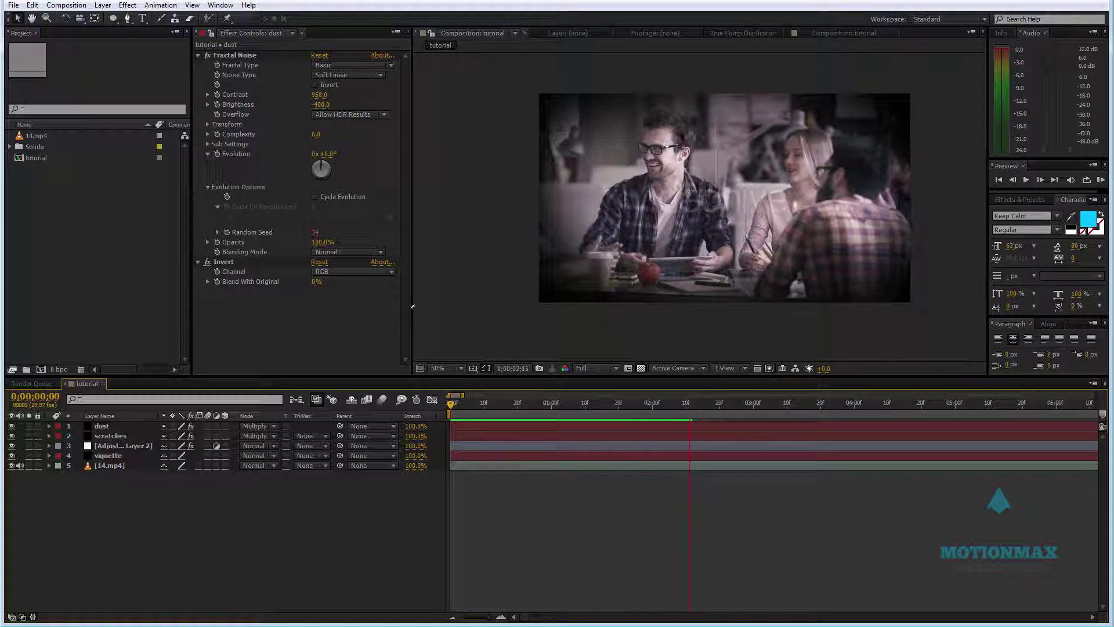
click(111, 455)
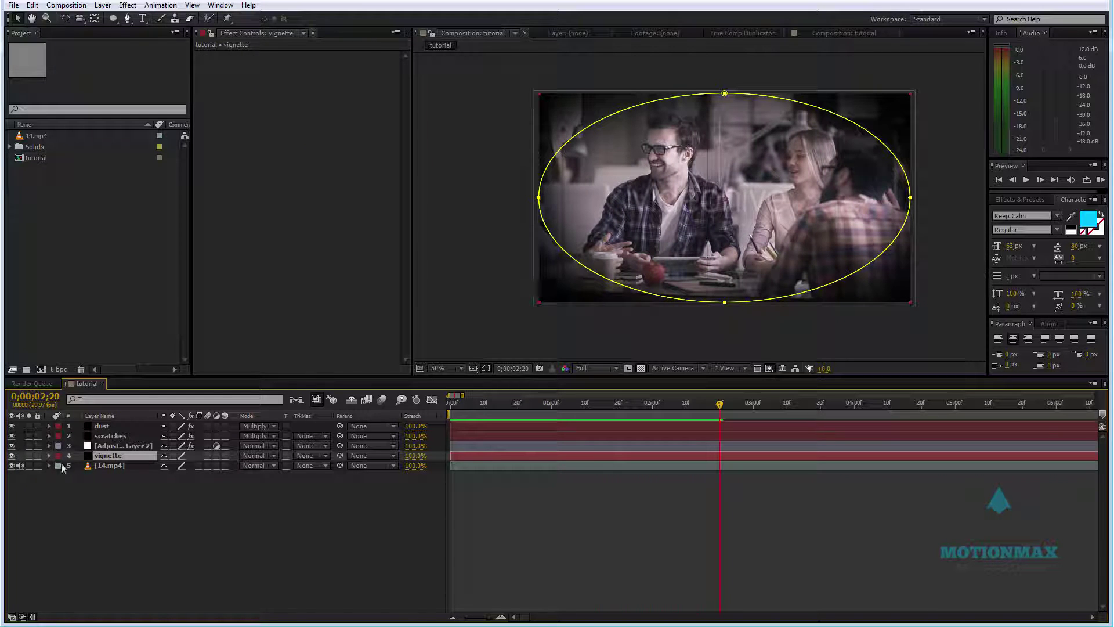
click(124, 466)
click(126, 445)
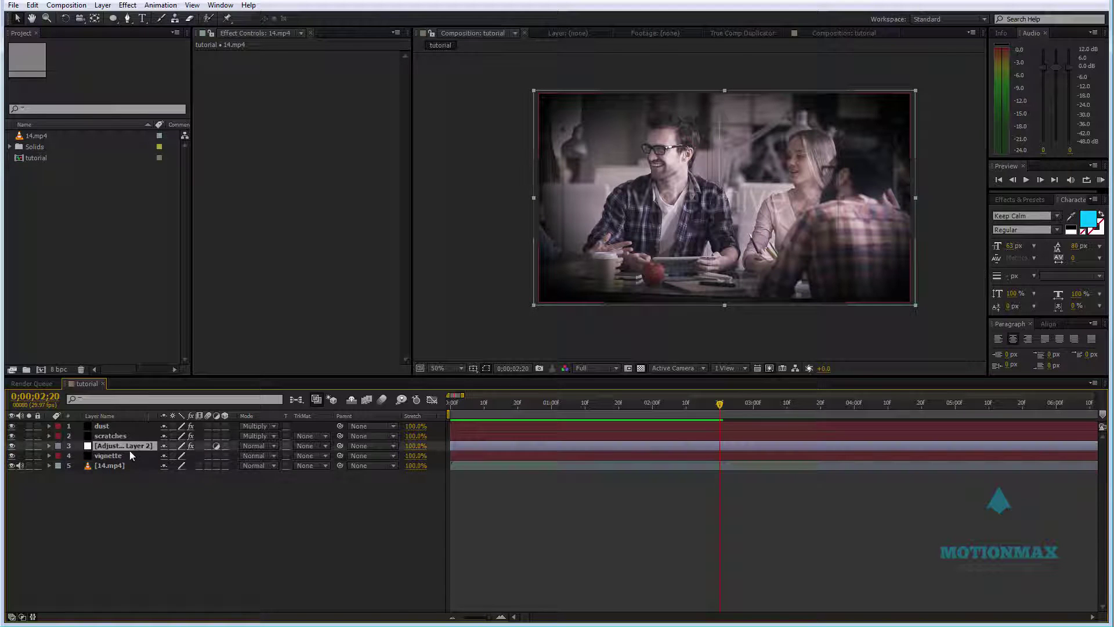
drag(321, 85, 511, 172)
key(KP_0)
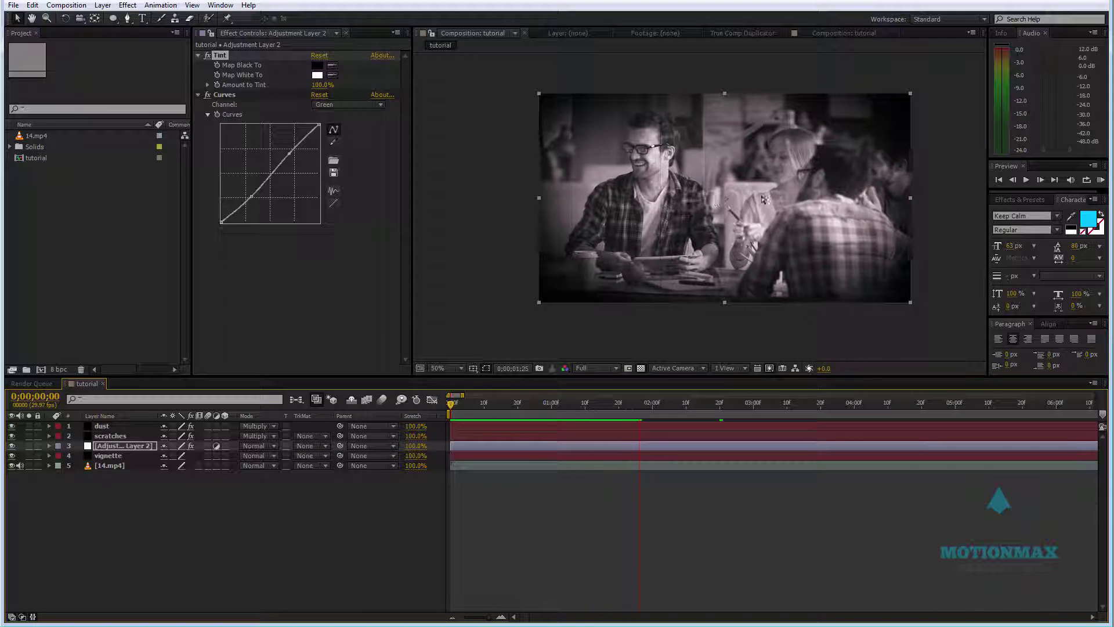
click(114, 512)
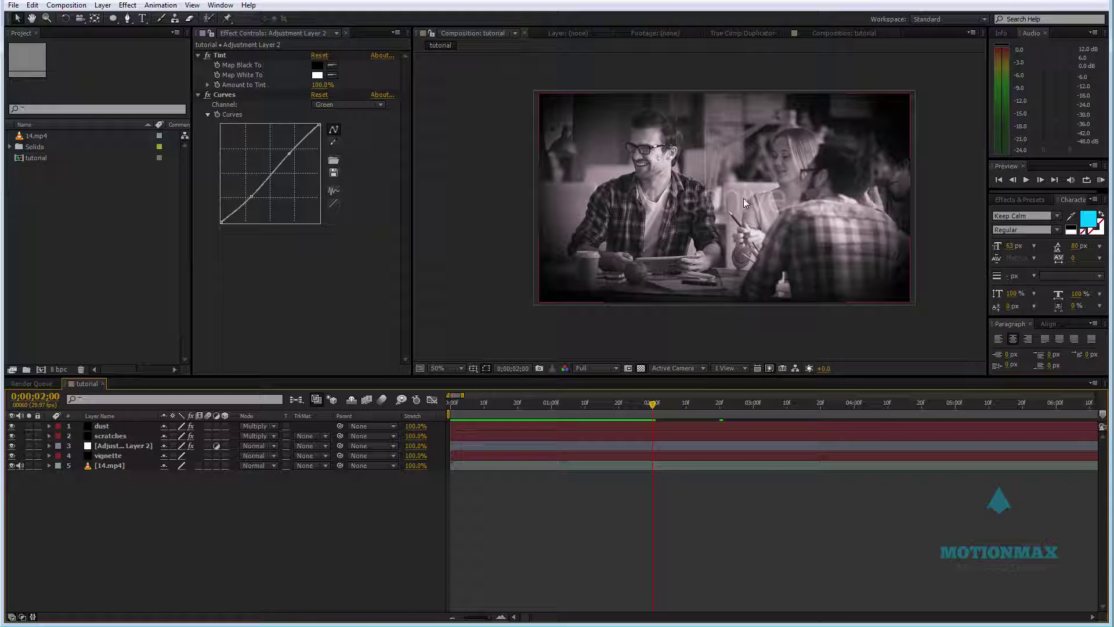
Add a new black solid above the dust layer and apply the Fractal Noise effect to it.
right_click(202, 492)
mouse_move(348, 500)
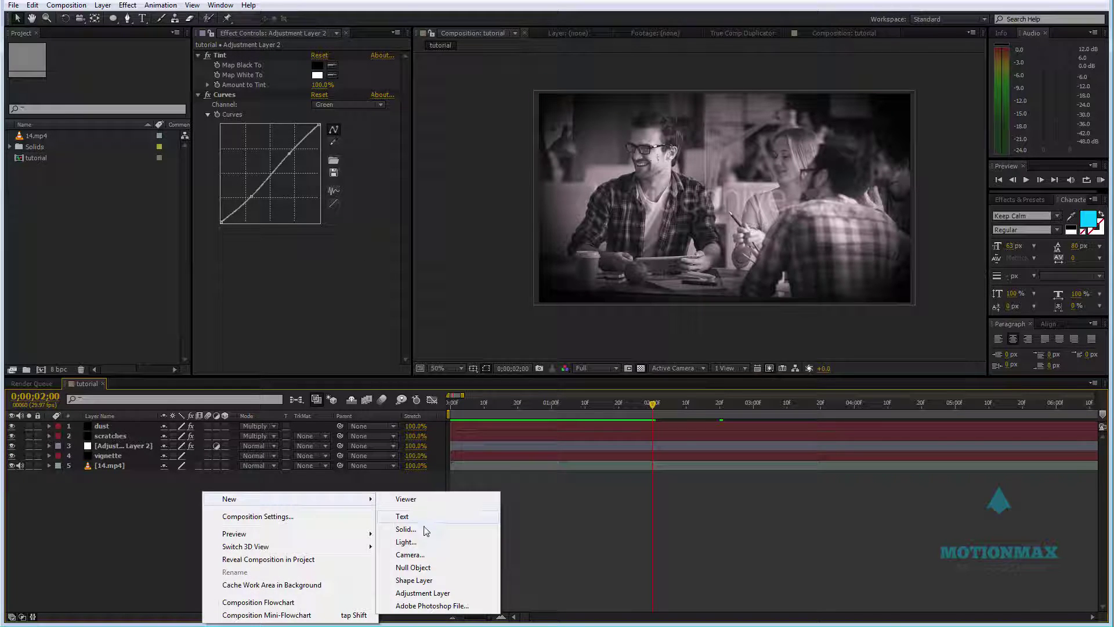
click(423, 528)
click(583, 411)
right_click(256, 92)
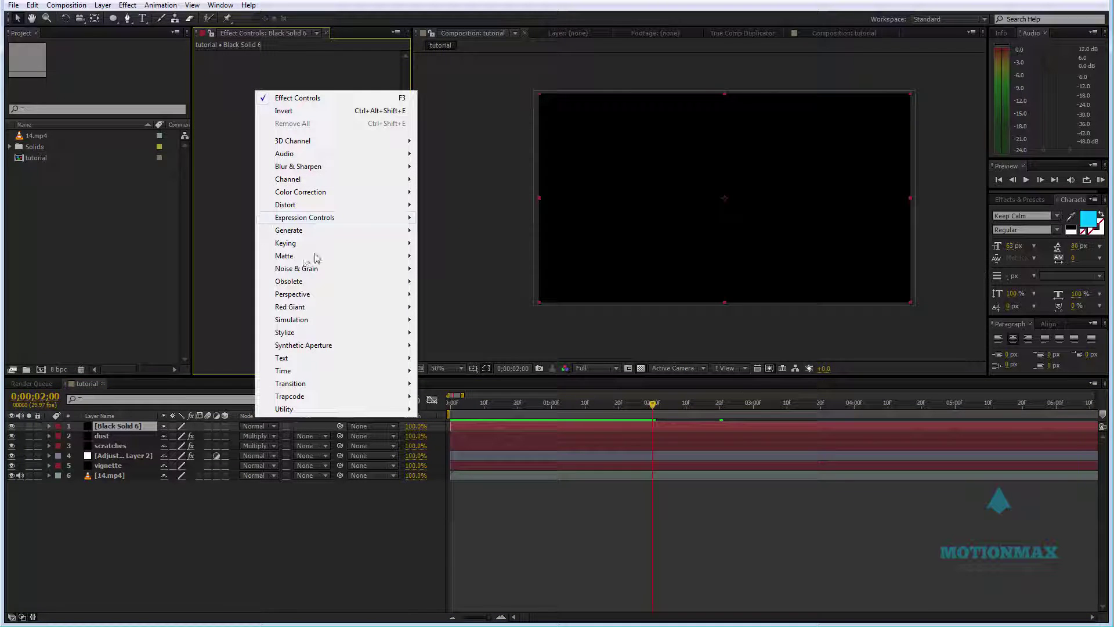
mouse_move(312, 269)
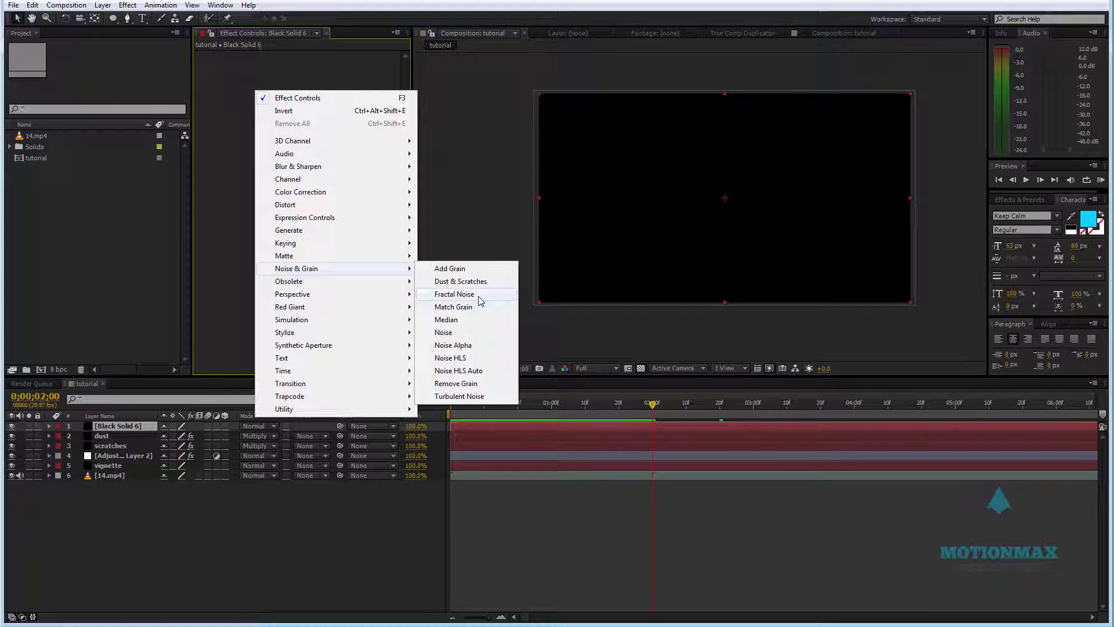
click(478, 294)
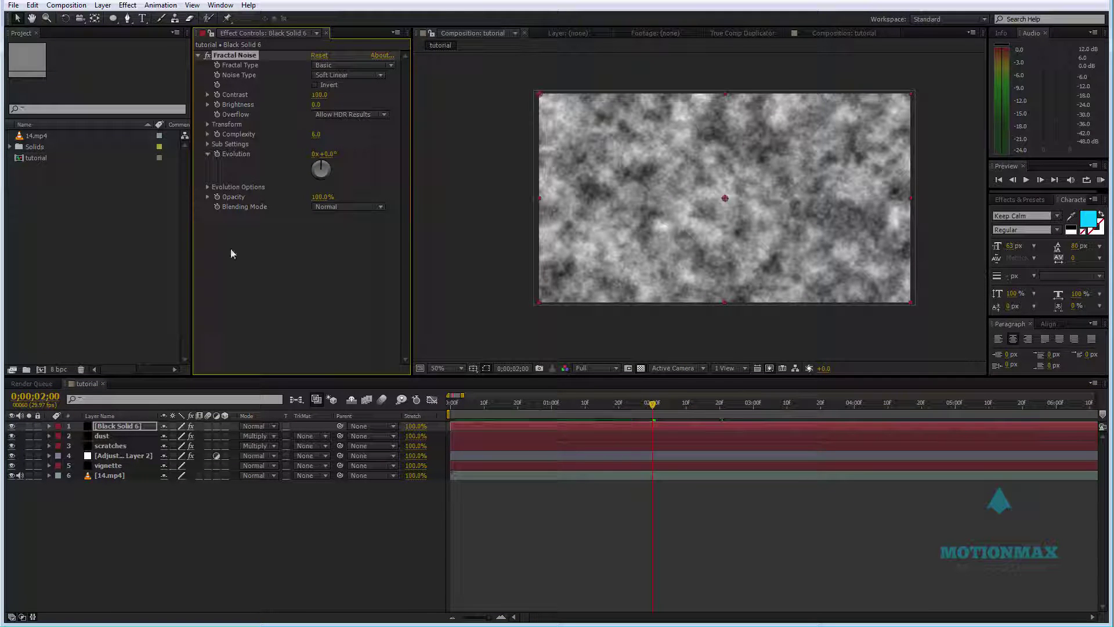
Rename the new black solid layer to "light overlay" and return to the tutorial composition view.
click(140, 427)
double_click(141, 426)
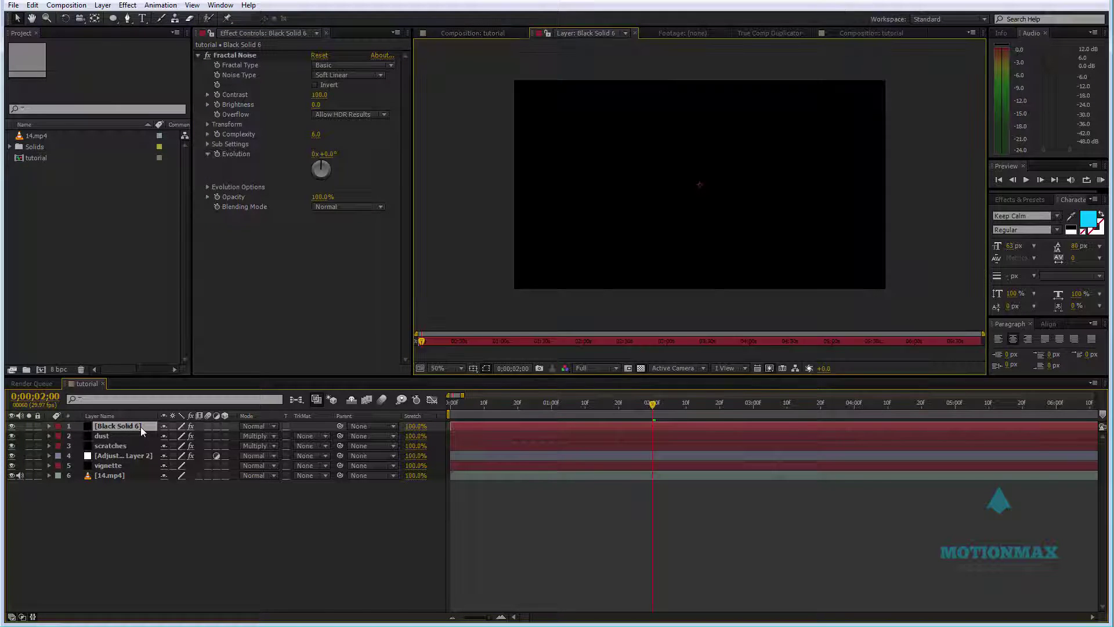
click(471, 33)
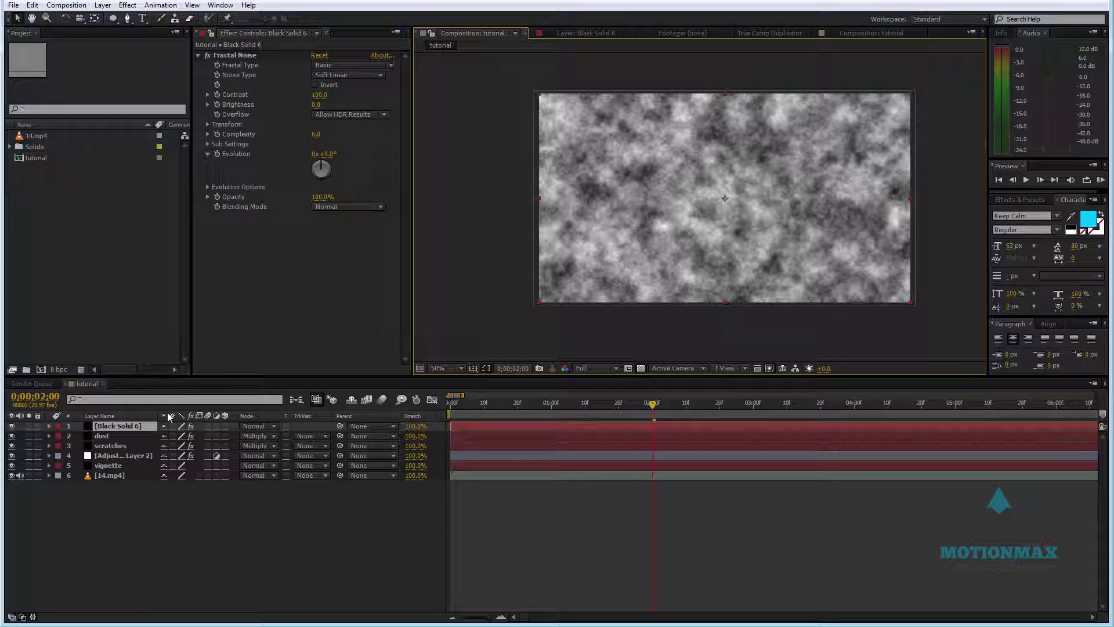
key(KP_Enter)
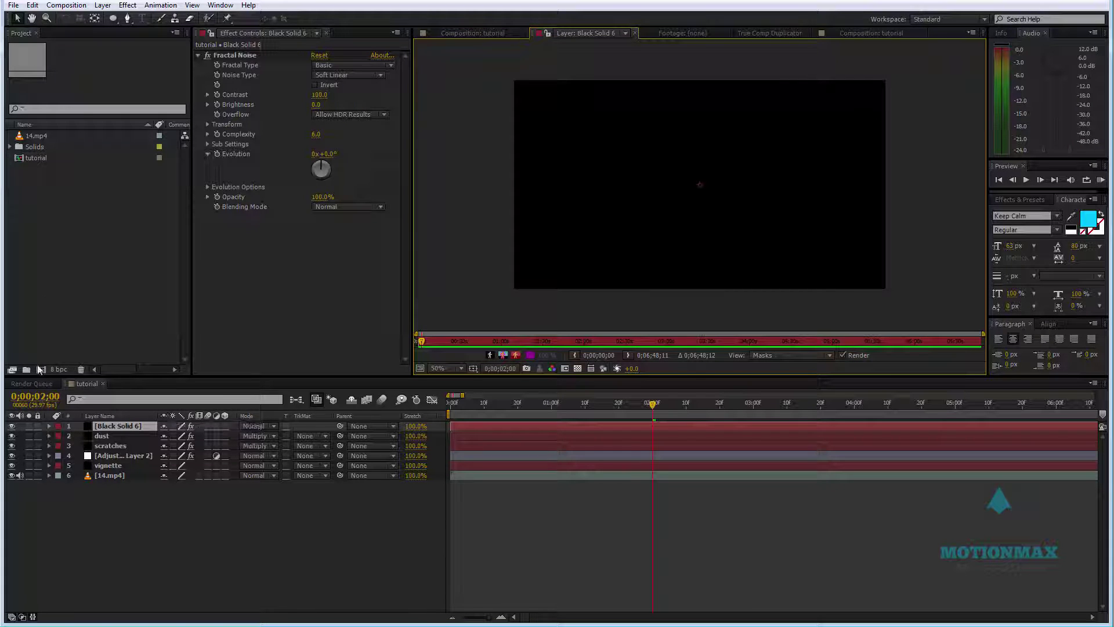
click(142, 428)
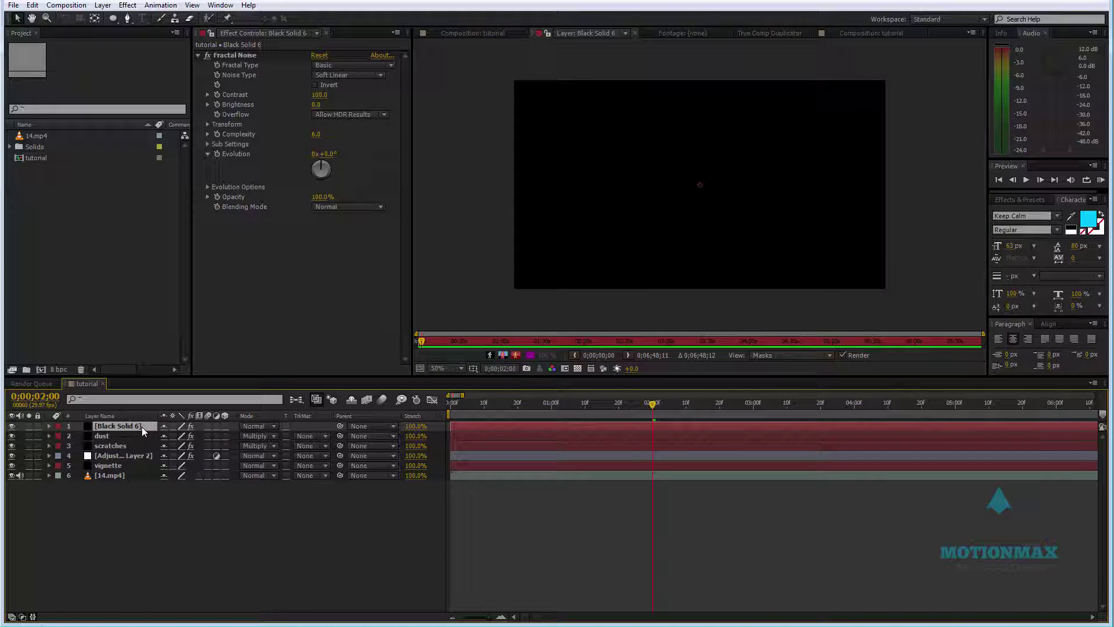
key(Return)
text(light overlay)
key(Return)
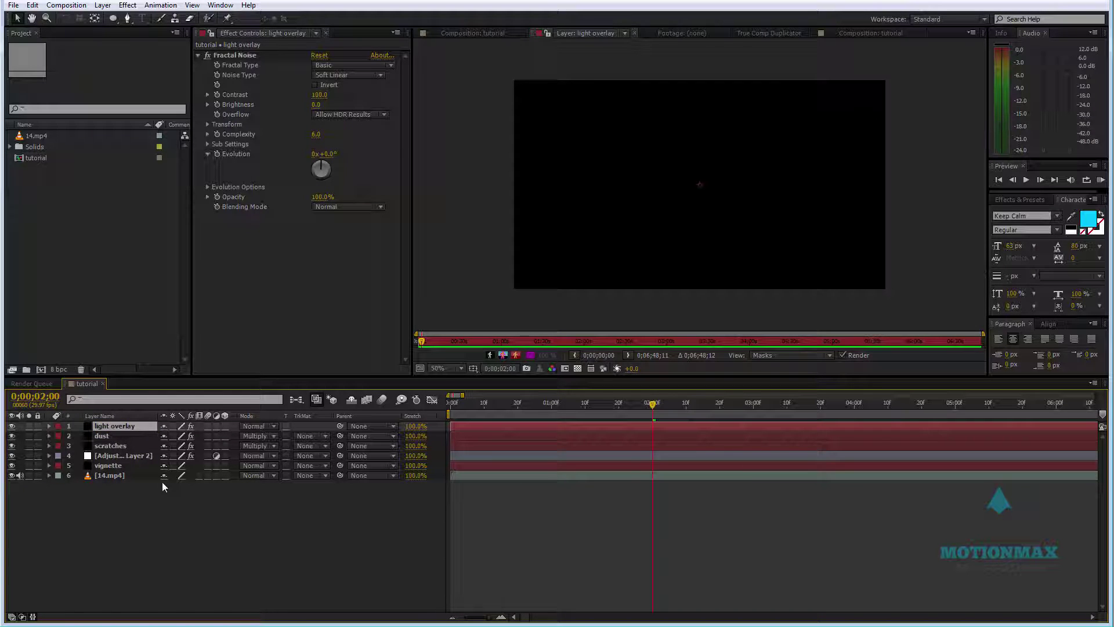
click(162, 482)
click(492, 33)
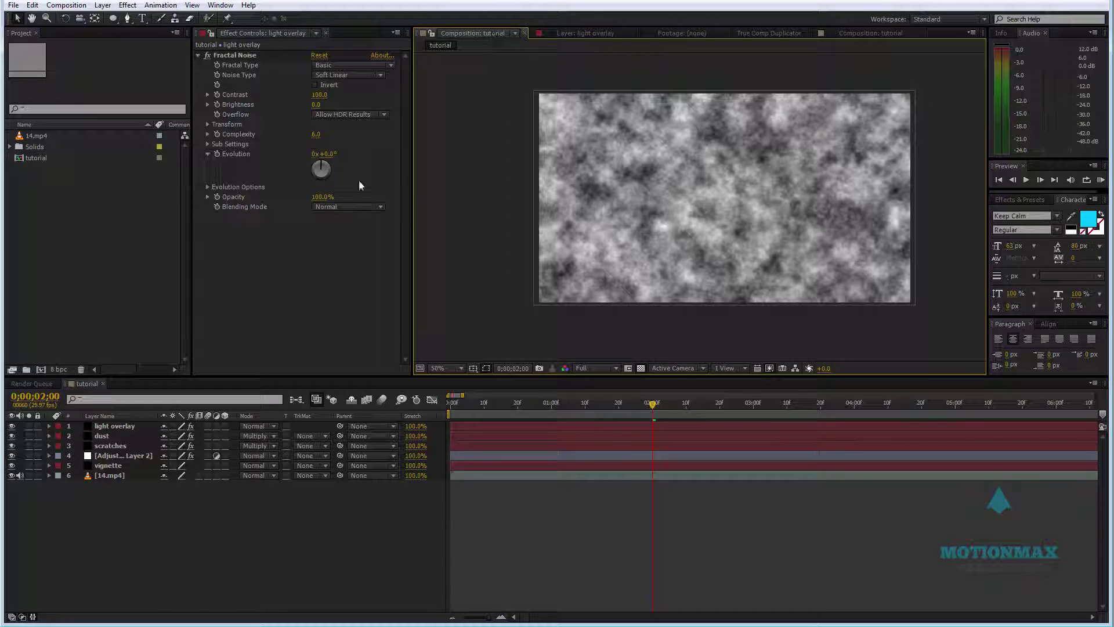
Greatly enlarge the light overlay's Fractal Noise Scale and set its Noise Type to Spline.
click(317, 134)
key(Return)
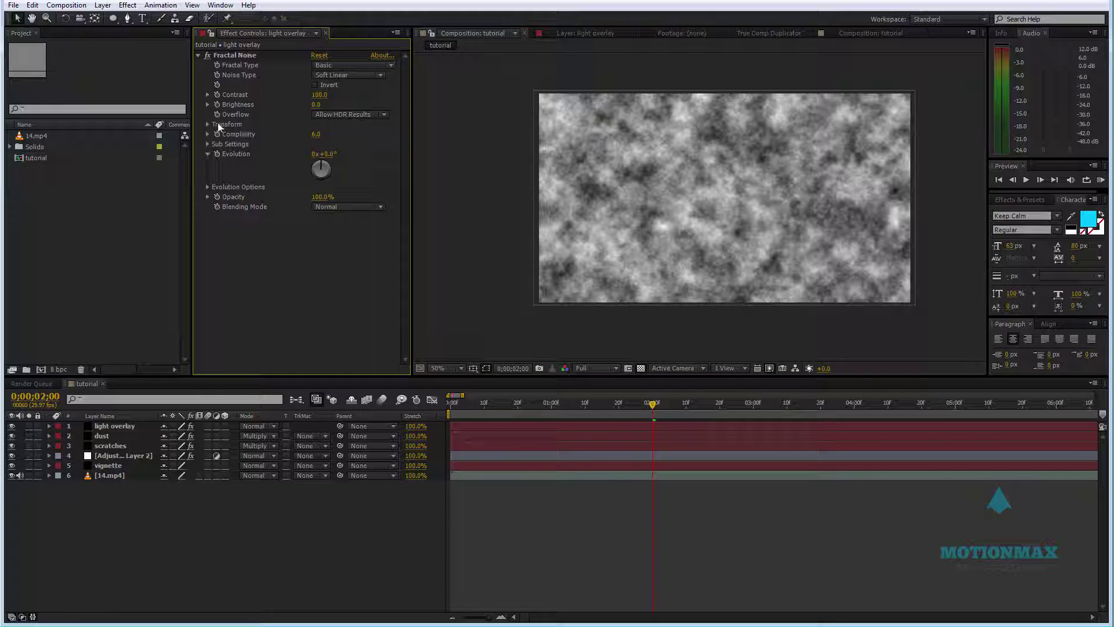
click(208, 125)
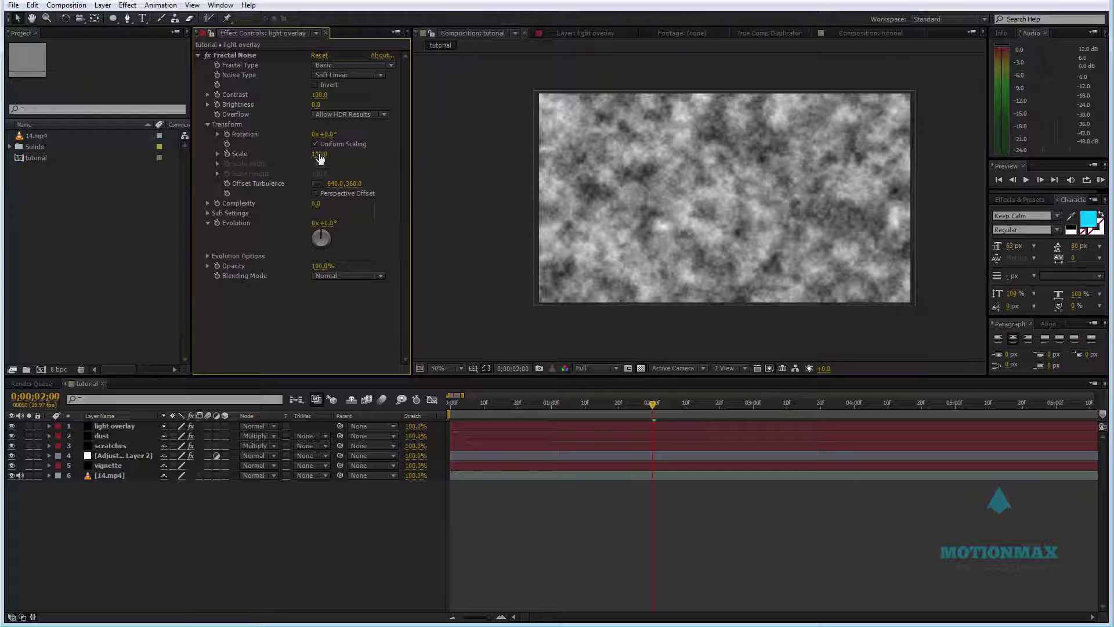
drag(319, 154, 776, 136)
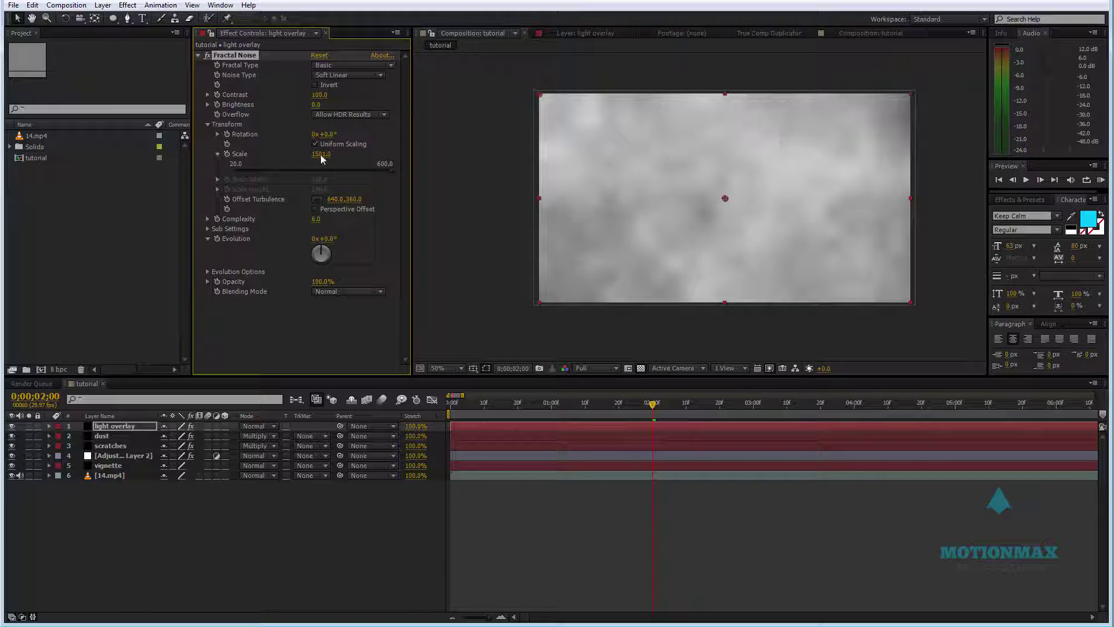
drag(320, 154, 356, 110)
click(354, 75)
click(355, 126)
Set the light overlay's Fractal Noise Contrast to 391, Brightness to -102 and Scale to 6000.
drag(316, 105, 437, 96)
mouse_move(318, 105)
mouse_down()
mouse_move(260, 105)
mouse_move(385, 94)
mouse_move(309, 107)
mouse_up()
drag(323, 153, 702, 225)
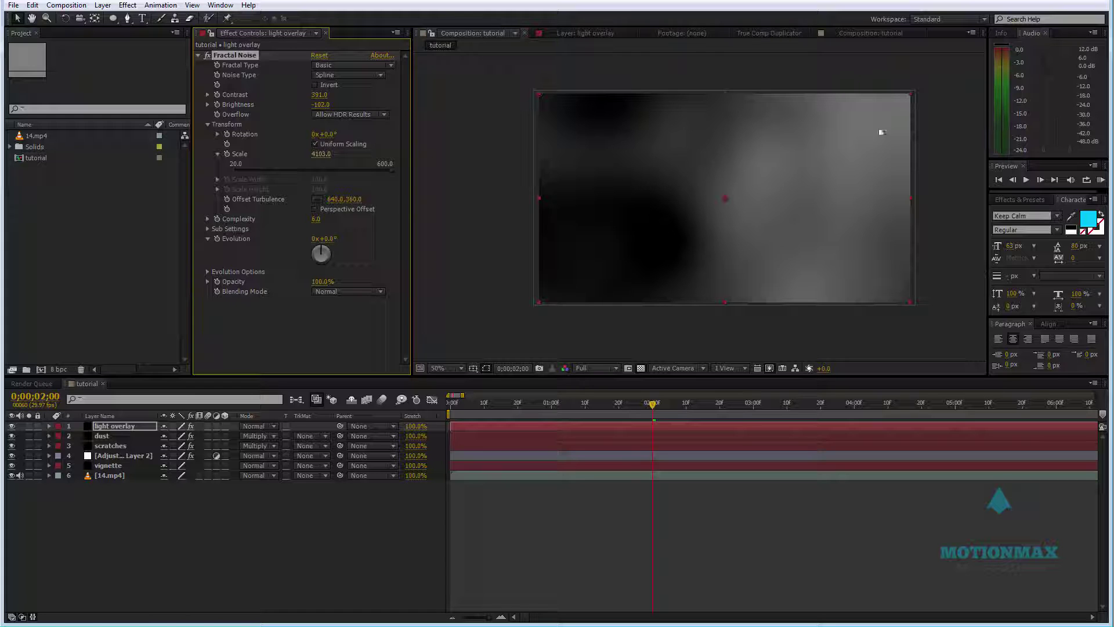
click(328, 157)
text(6000)
key(Return)
drag(581, 179, 629, 239)
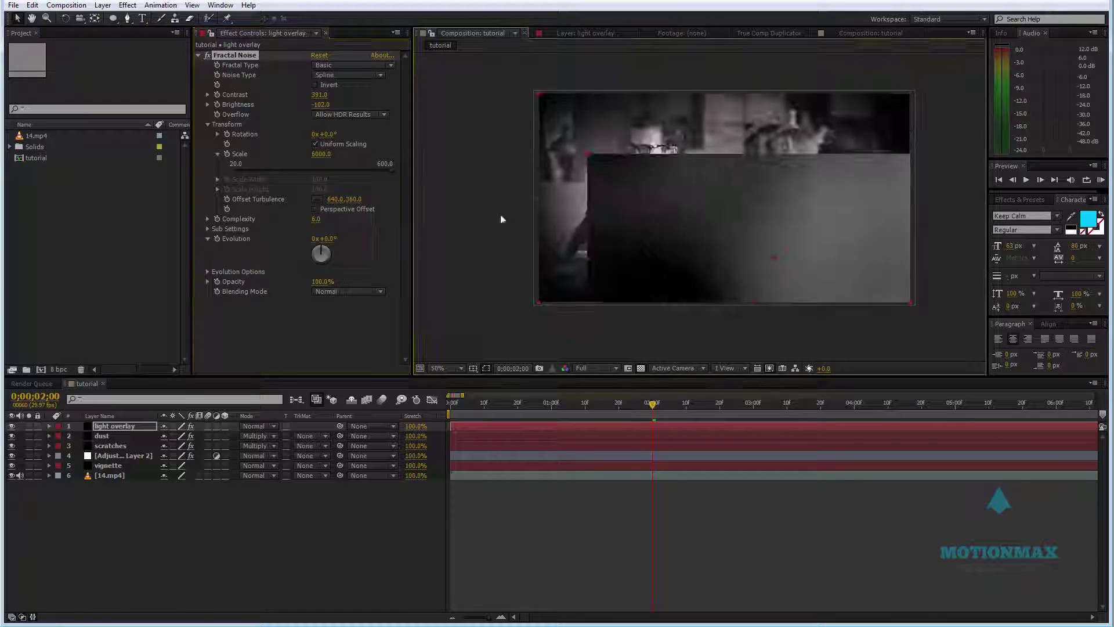
drag(823, 254, 810, 235)
key(ctrl+z)
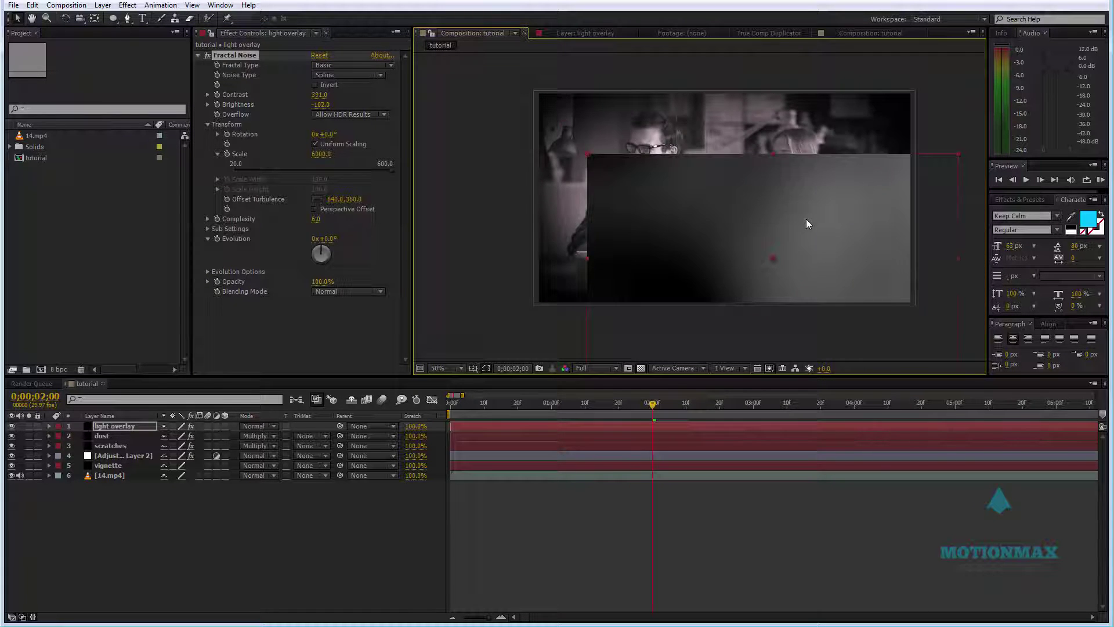
key(ctrl+z)
Compare Lighten and Screen on the light overlay layer, set its blending mode to Linear Dodge, and play the composition from the first frame.
click(607, 472)
drag(577, 403, 274, 413)
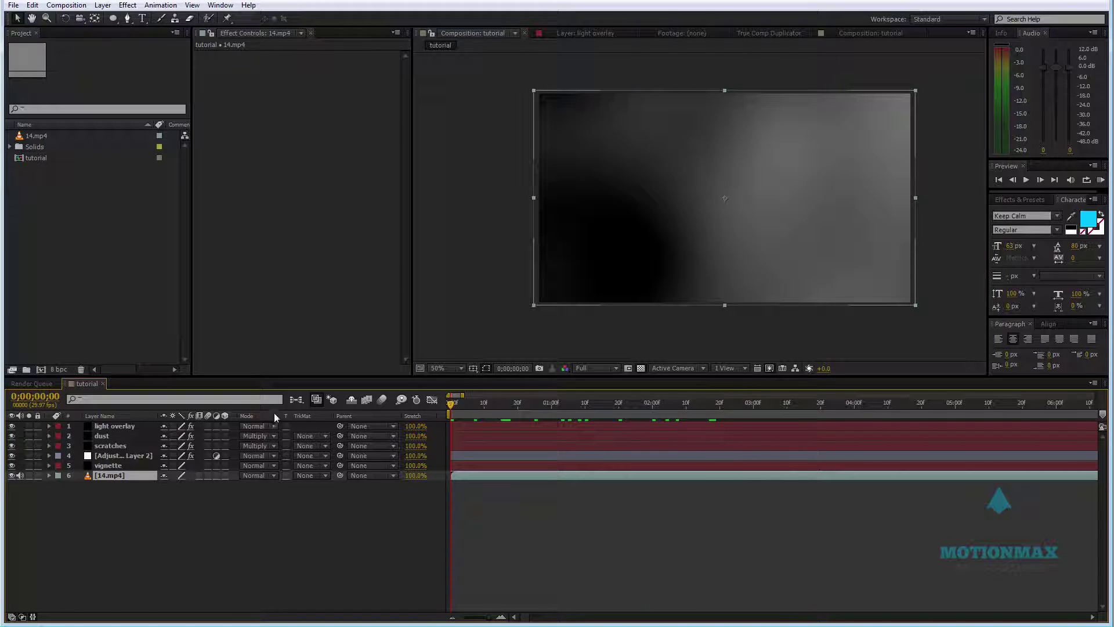
click(115, 426)
click(349, 291)
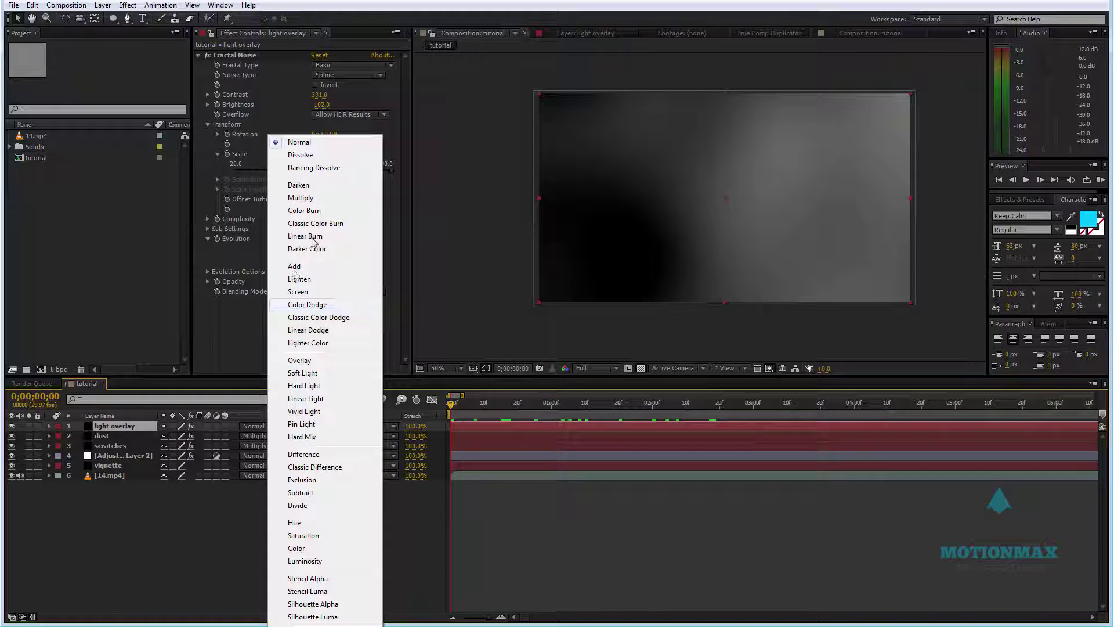
click(308, 278)
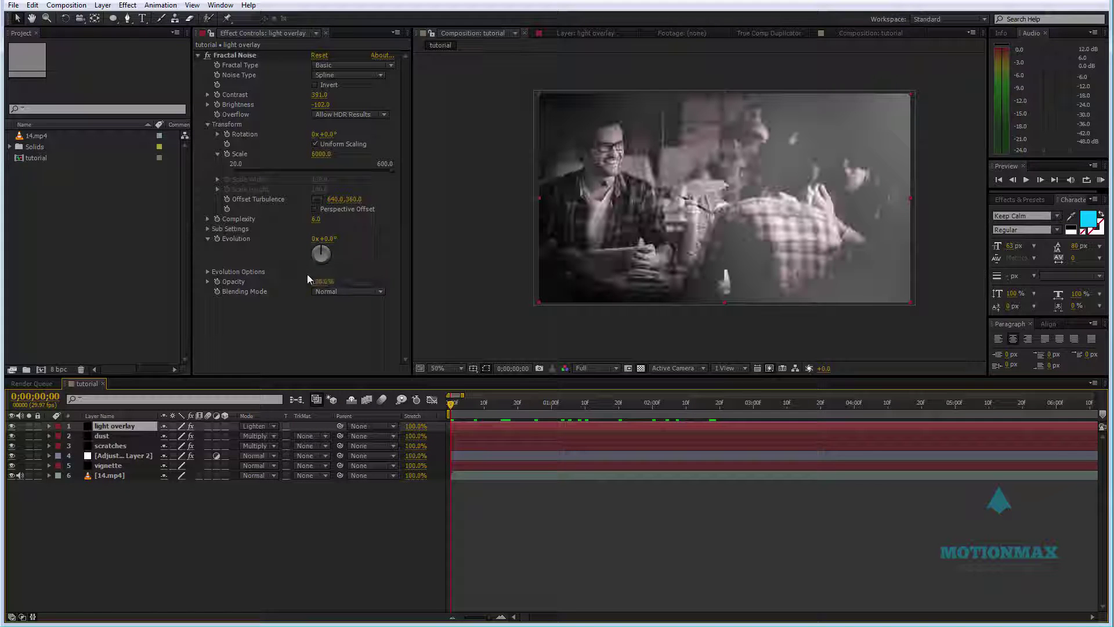
click(264, 426)
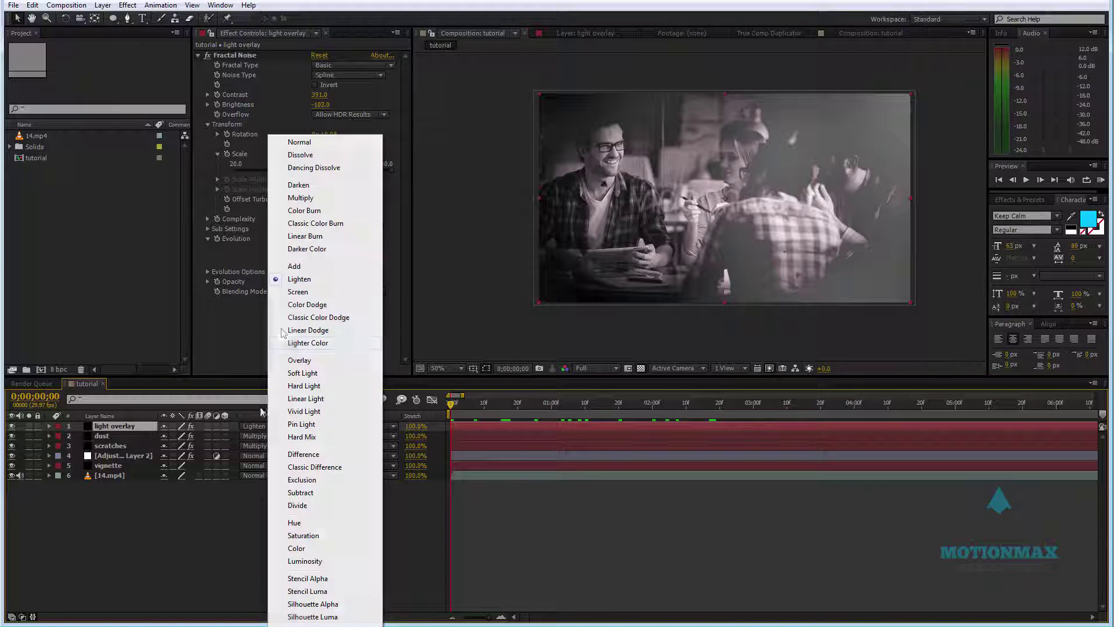
click(301, 292)
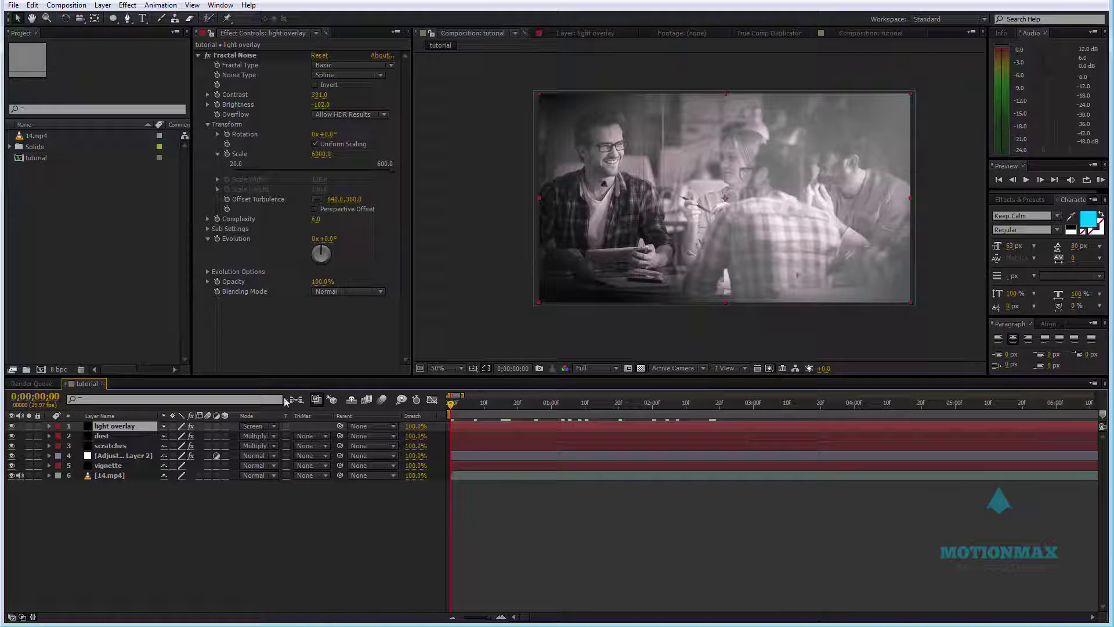
click(264, 426)
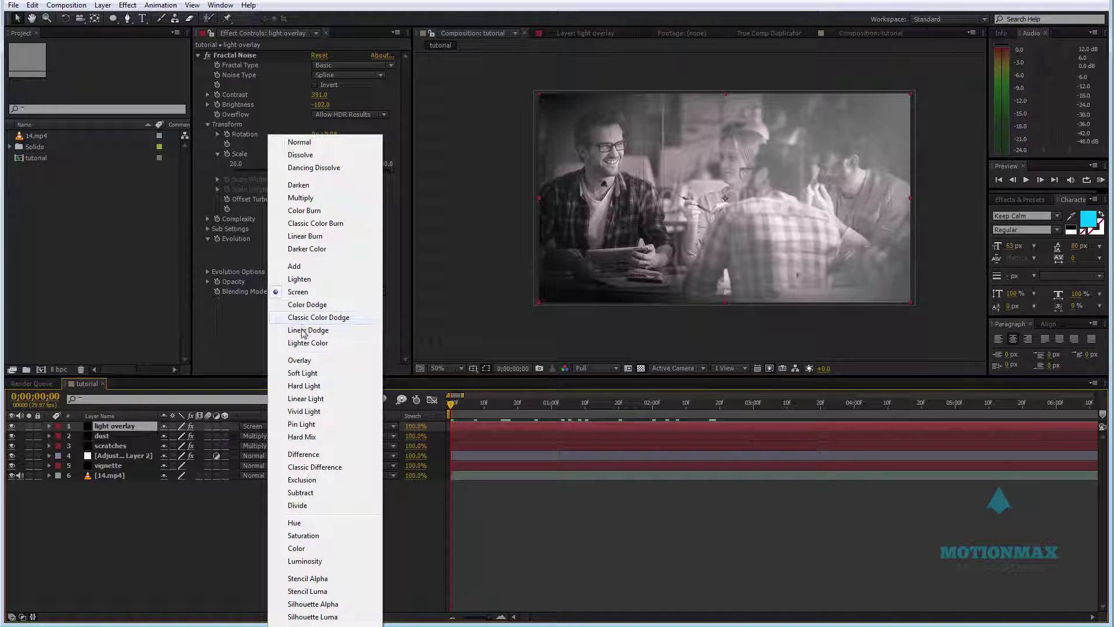
click(302, 330)
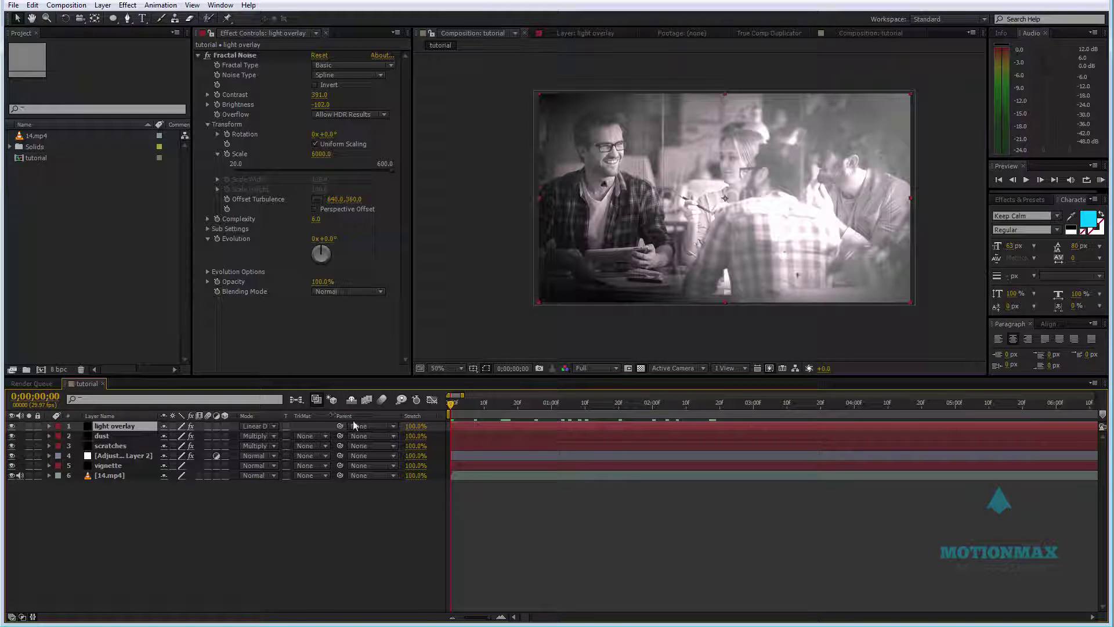
key(space)
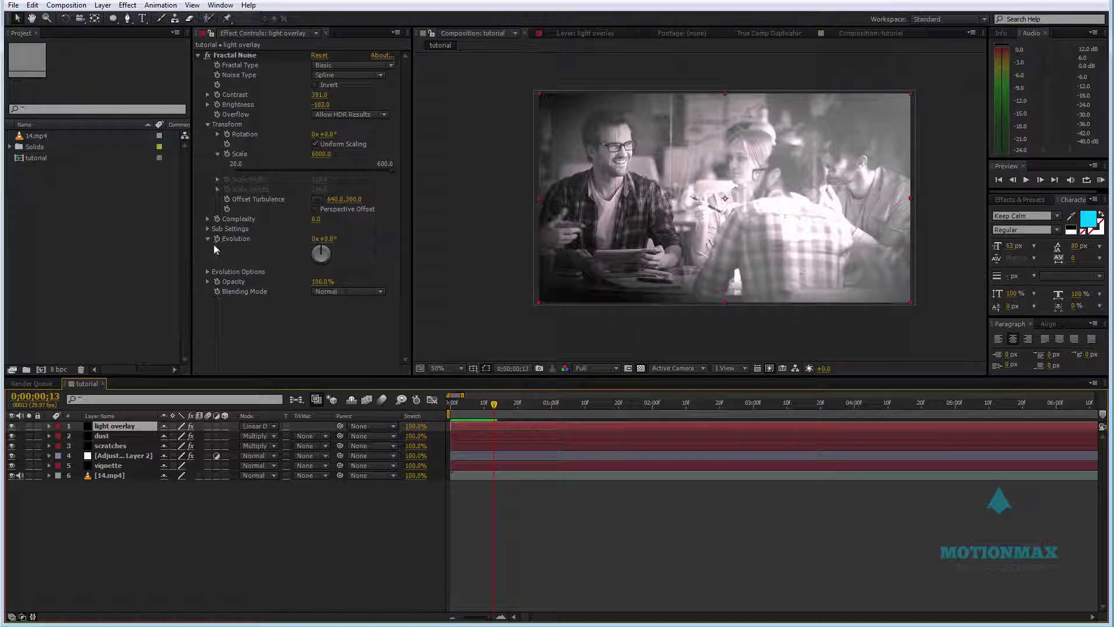
Drive the light overlay's Fractal Noise Evolution with the expression time*500 and preview the flicker.
click(219, 238)
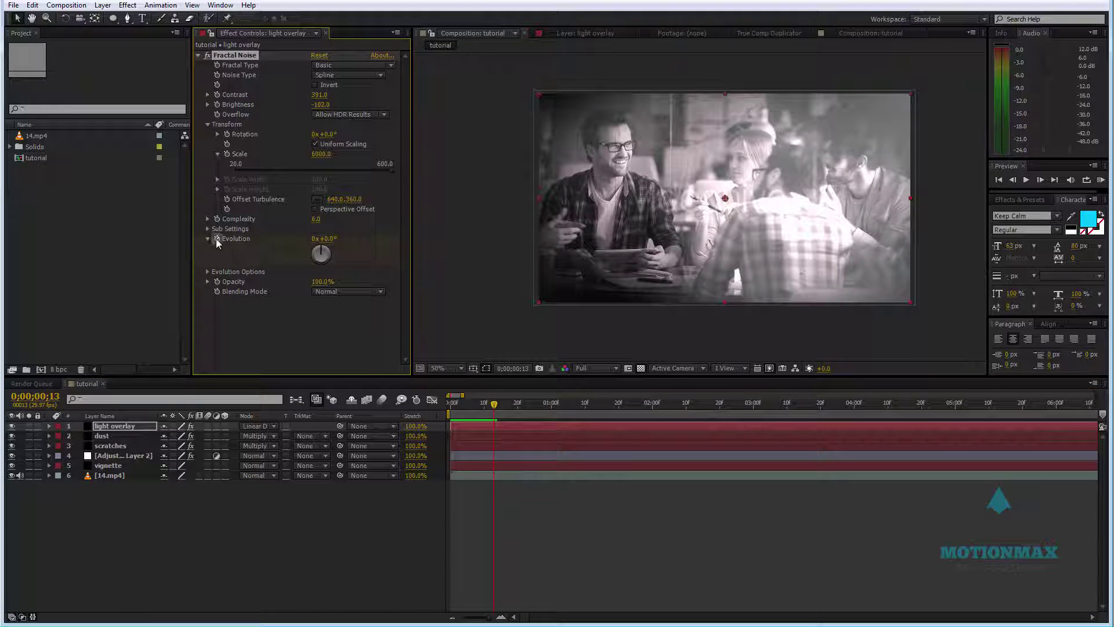
alt+click(216, 238)
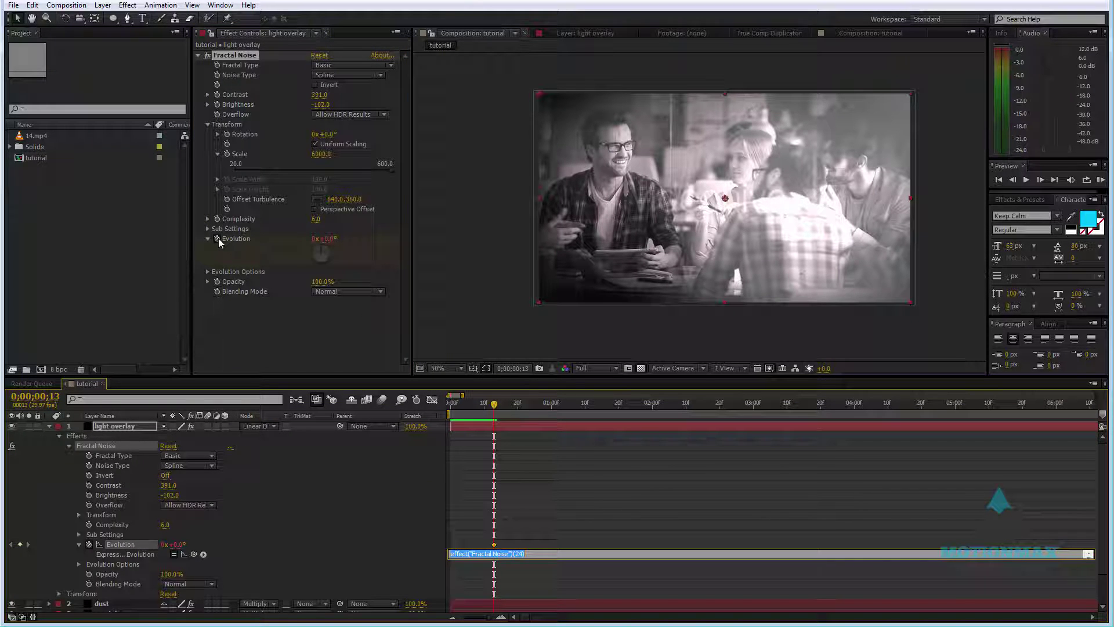
text(time*500)
key(KP_Enter)
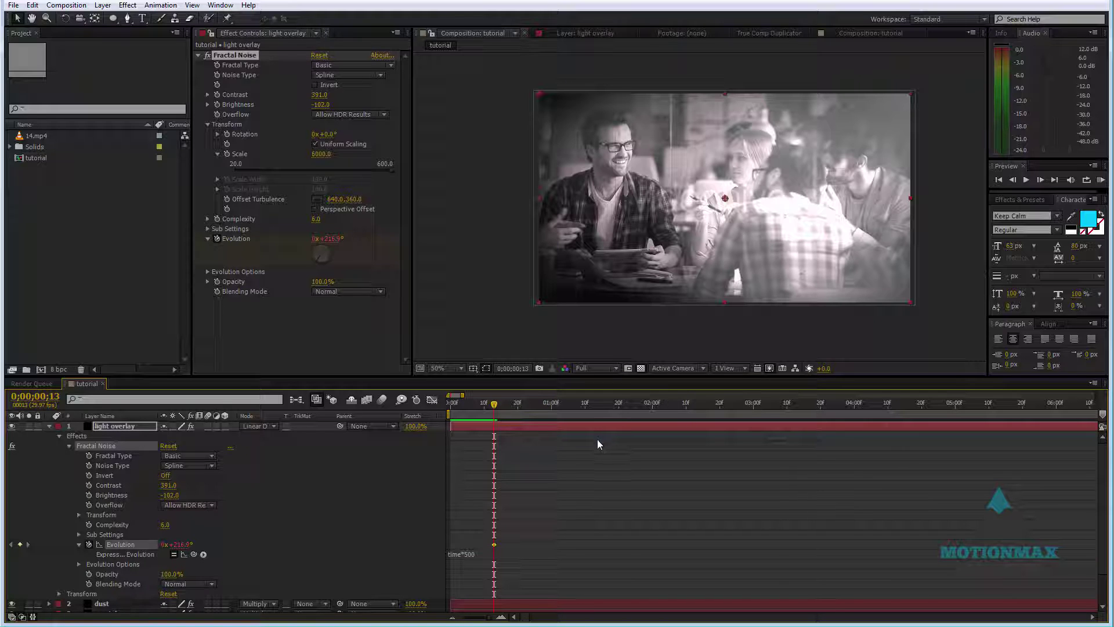
key(KP_0)
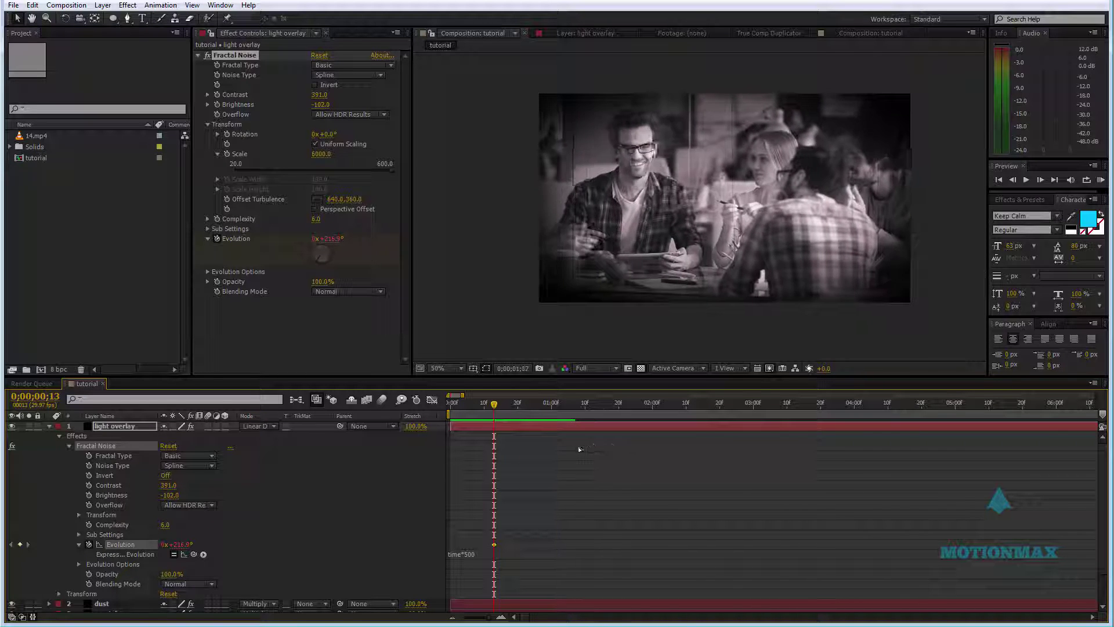
key(Escape)
Set the light overlay layer's blending mode to Multiply and reduce its opacity to 31%.
key(Page_Down)
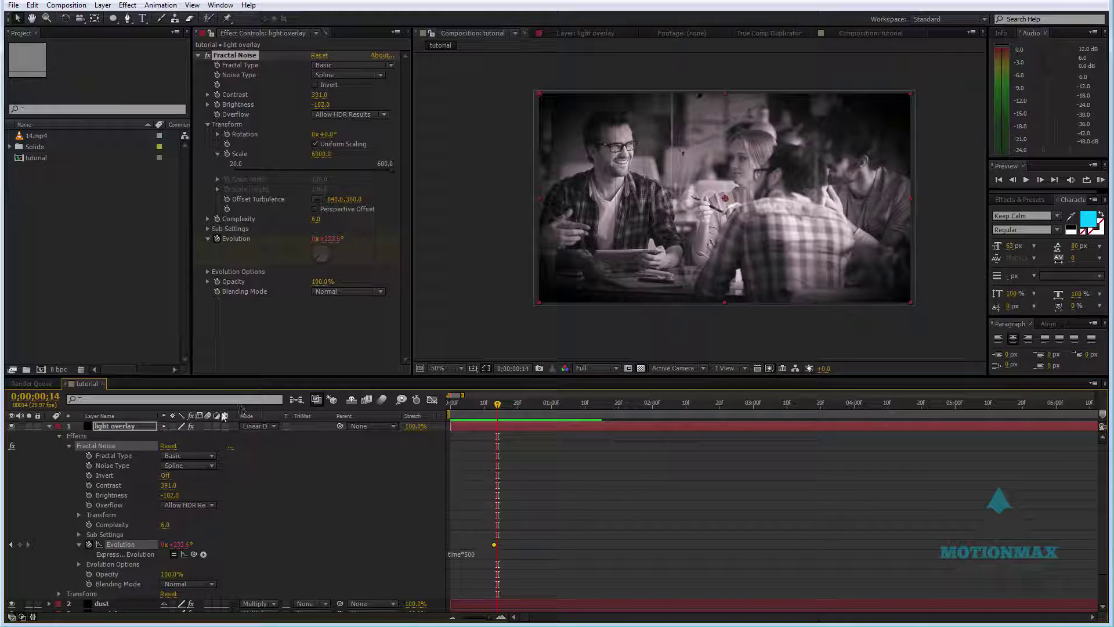
click(259, 426)
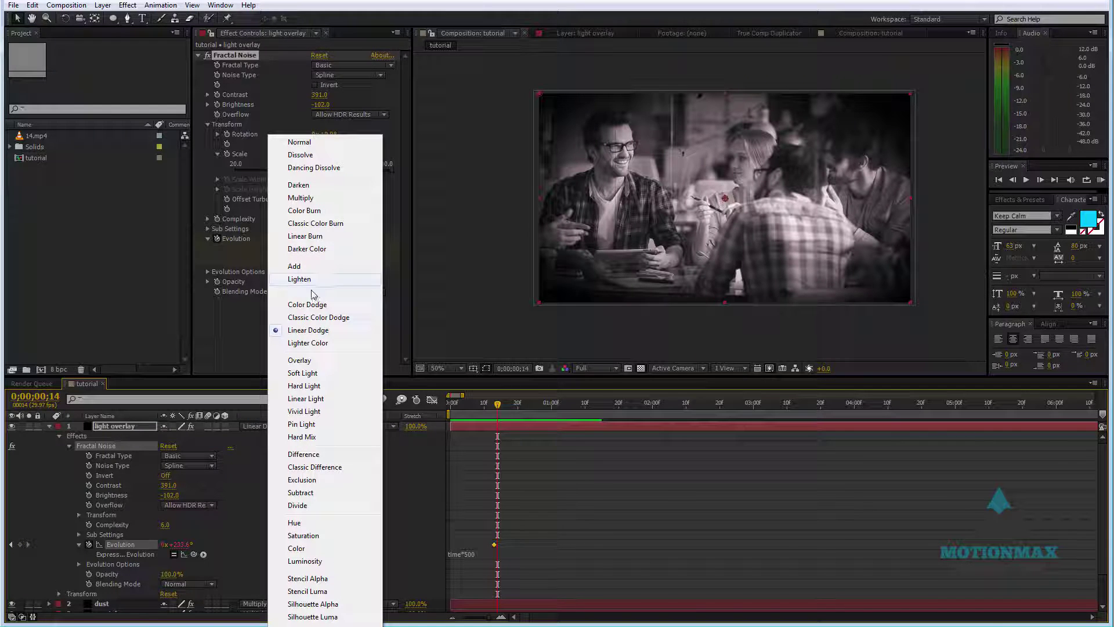
click(316, 198)
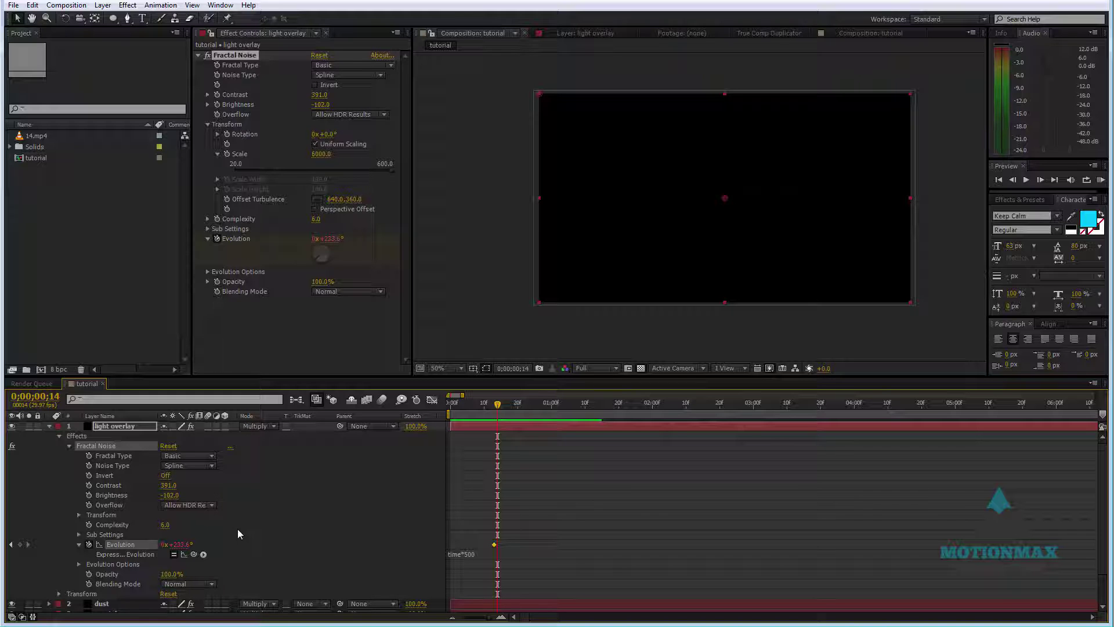
key(t)
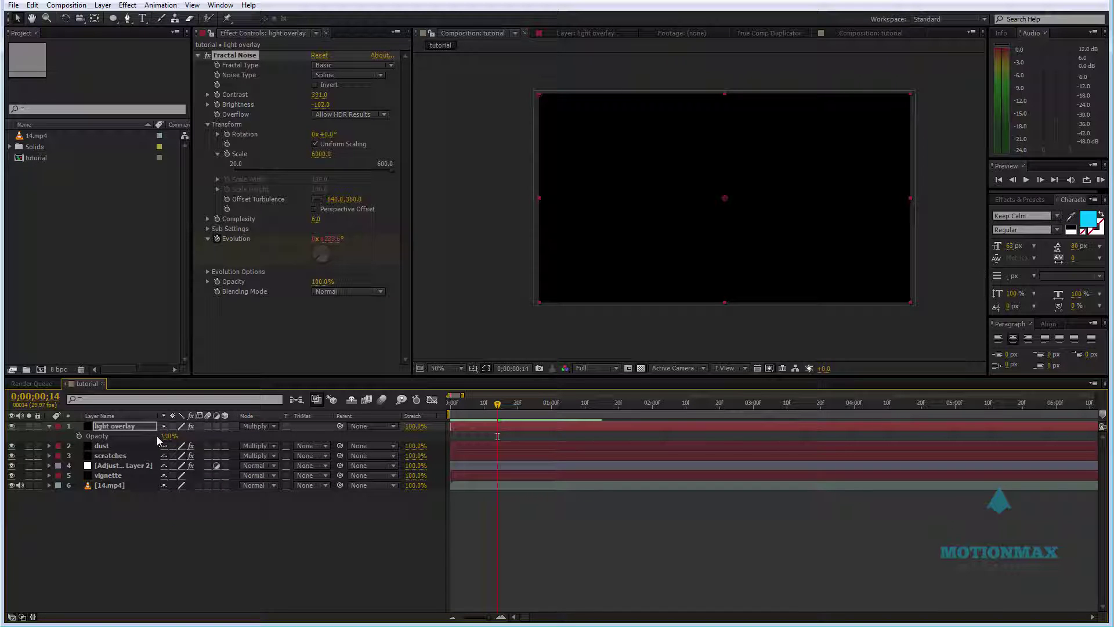
drag(162, 437, 124, 435)
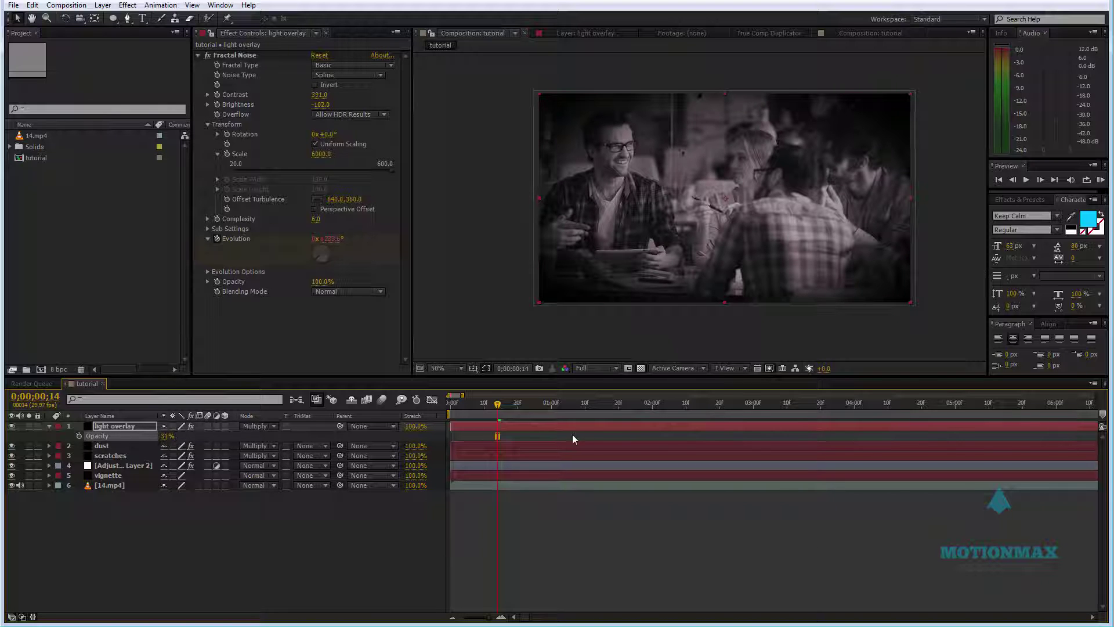
Preview the composition from the first frame, stop playback, and lower the light overlay's opacity slightly.
click(450, 403)
key(space)
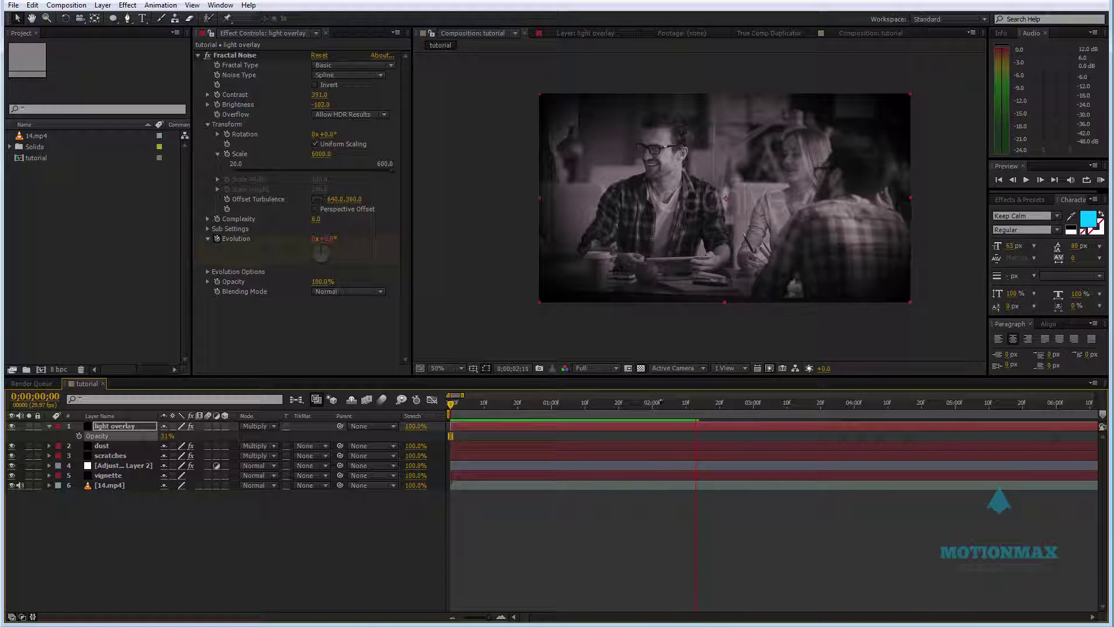
key(space)
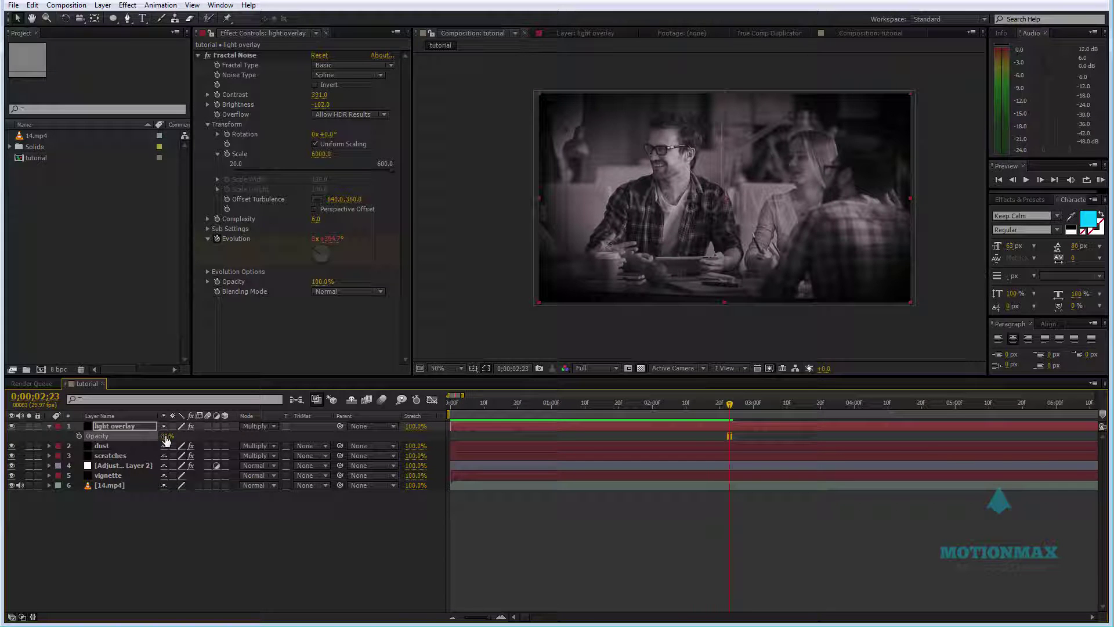
drag(166, 436, 162, 435)
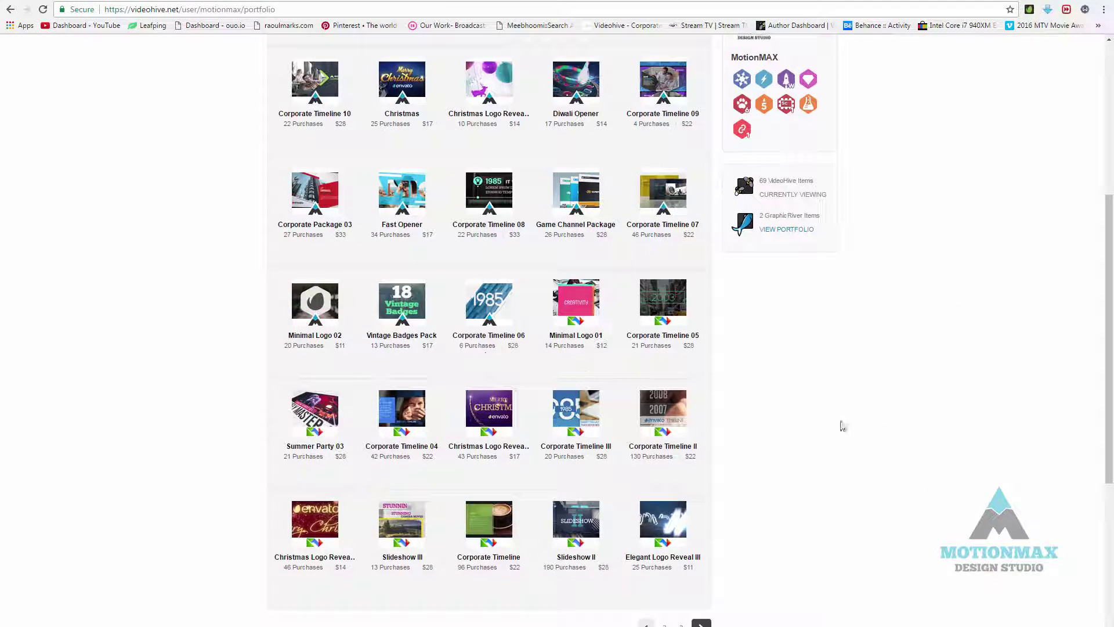
In the browser, look through the MotionMAX portfolio items on VideoHive, try its second page, and return to the first.
scroll(843, 424, down, 5)
scroll(858, 419, up, 4)
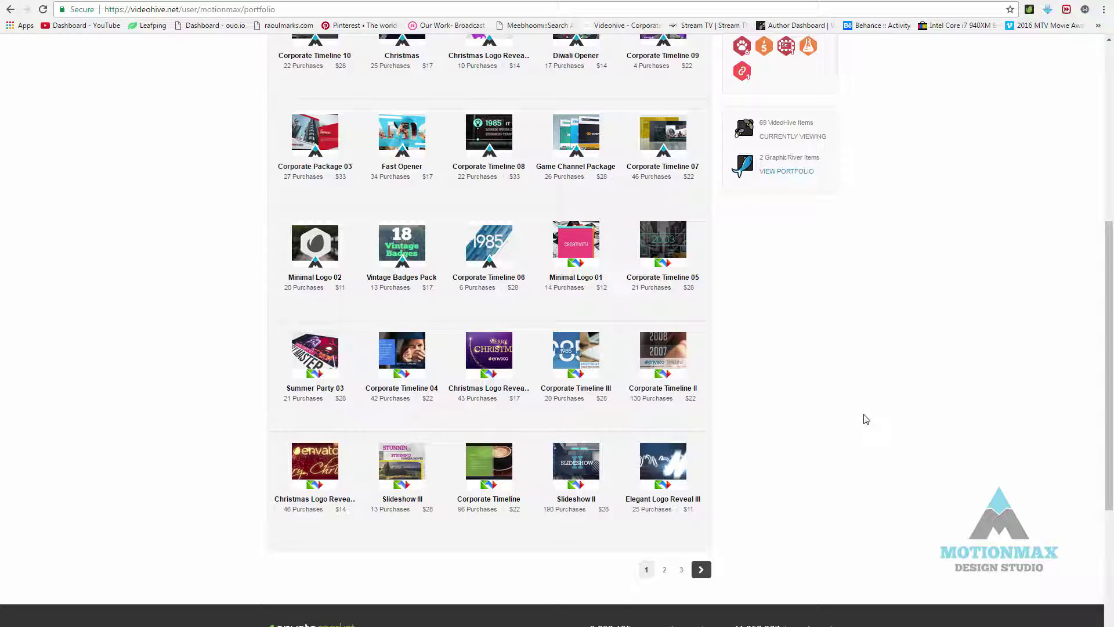
scroll(826, 423, down, 4)
scroll(776, 304, up, 5)
scroll(914, 339, up, 5)
scroll(913, 342, down, 7)
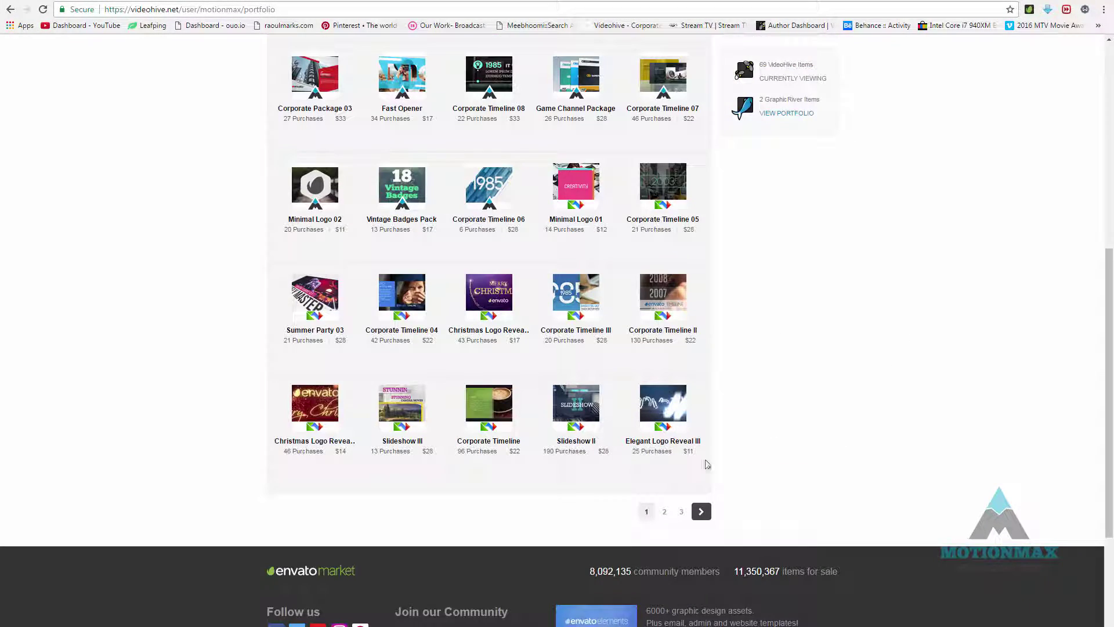
click(665, 524)
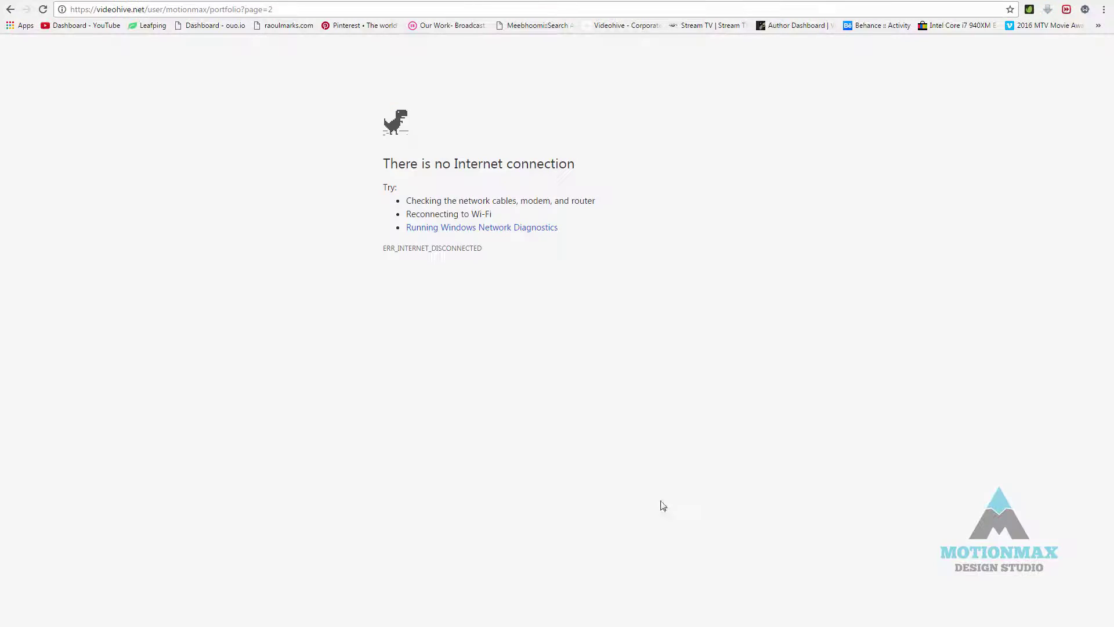
click(11, 10)
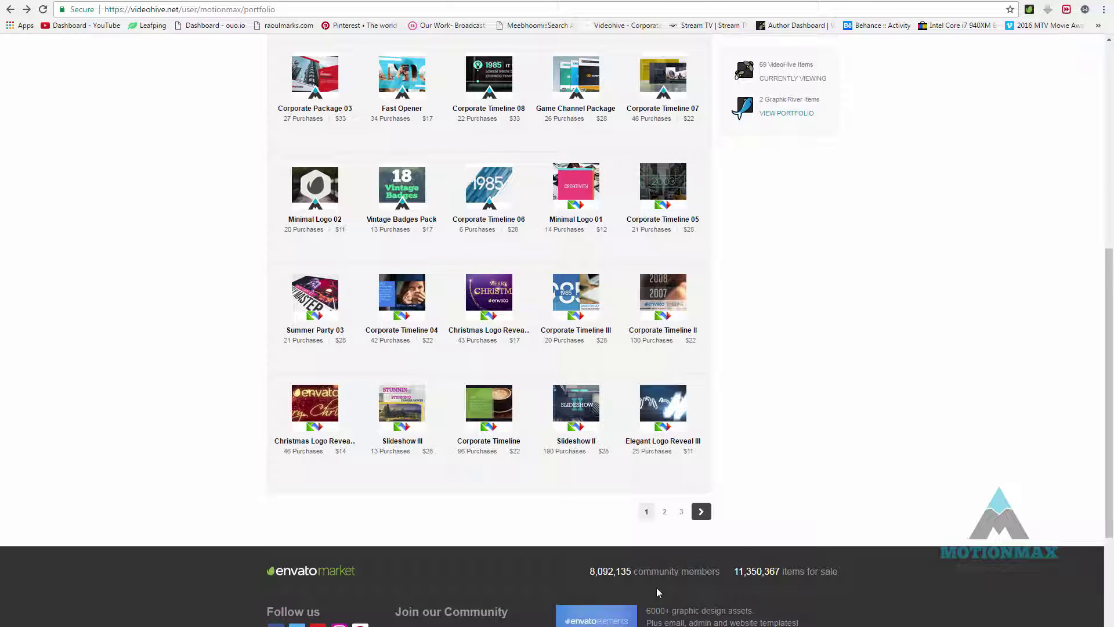